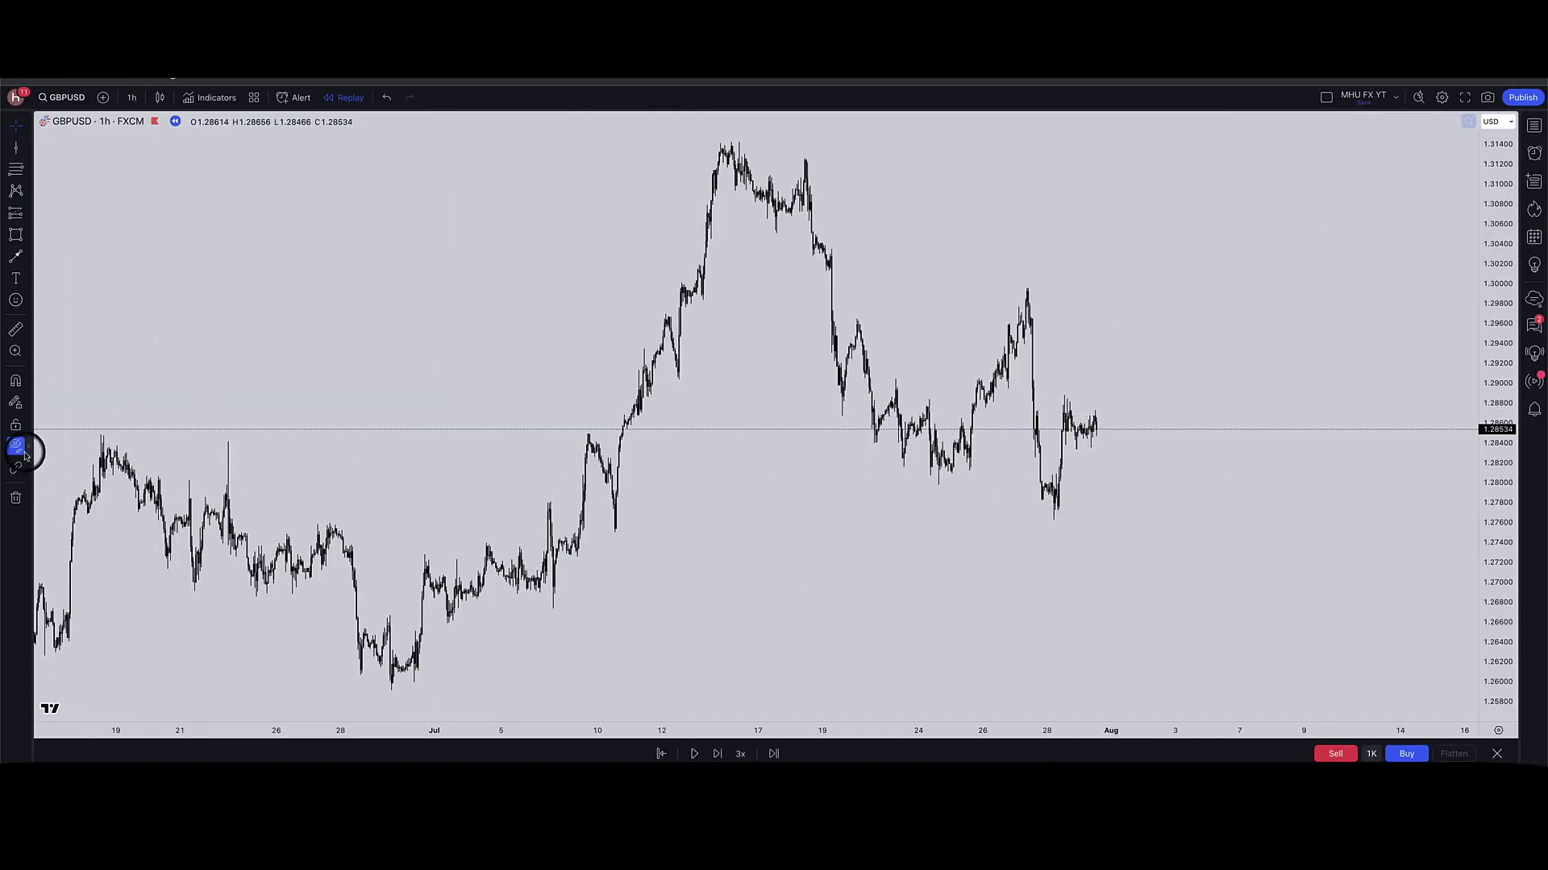
# - Open the left toolbar's hide-drawings menu on the GBPUSD 1-hour replay chart
pyautogui.click(17, 447)
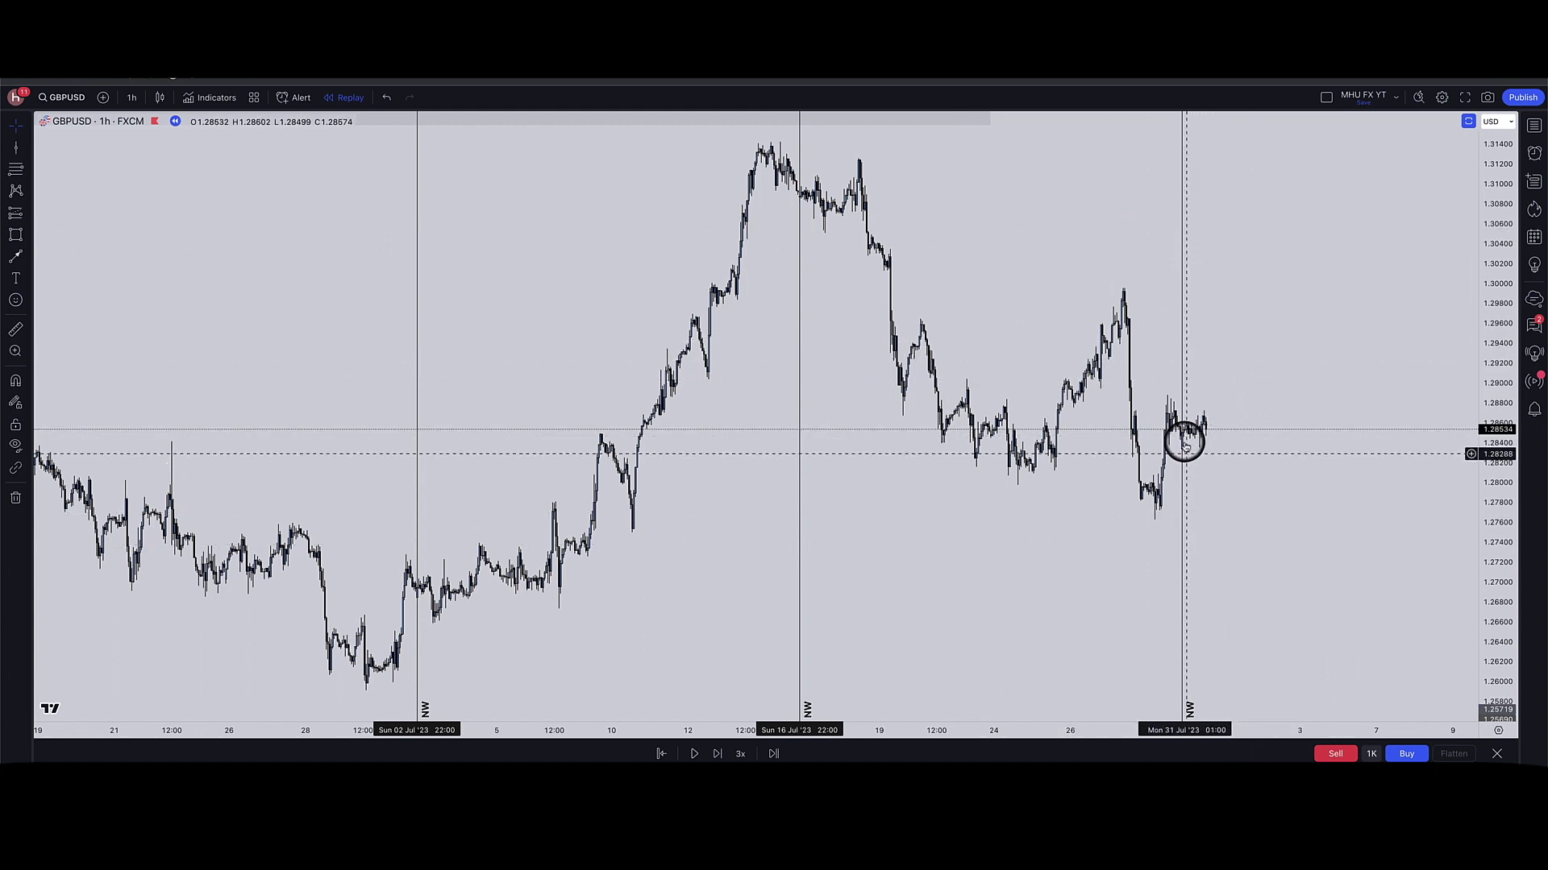
# - Draw a grey rectangle over the 27–29 Jun sell-off candles
pyautogui.hotkey('alt', 'shift', 'r')
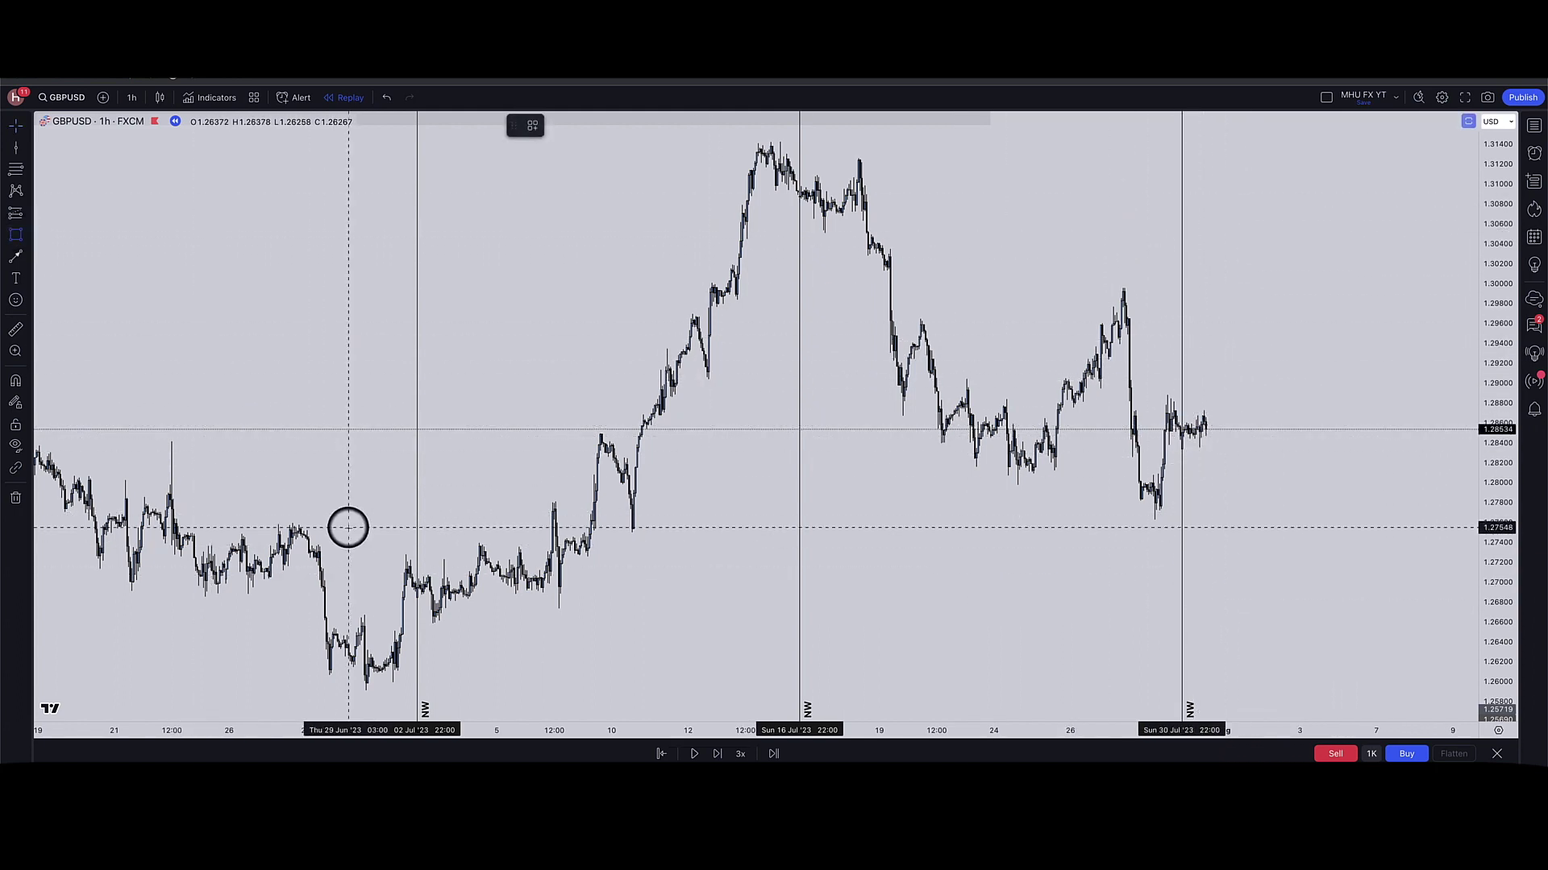
pyautogui.moveTo(294, 517)
pyautogui.mouseDown()
pyautogui.moveTo(346, 674)
pyautogui.moveTo(373, 687)
pyautogui.mouseUp()
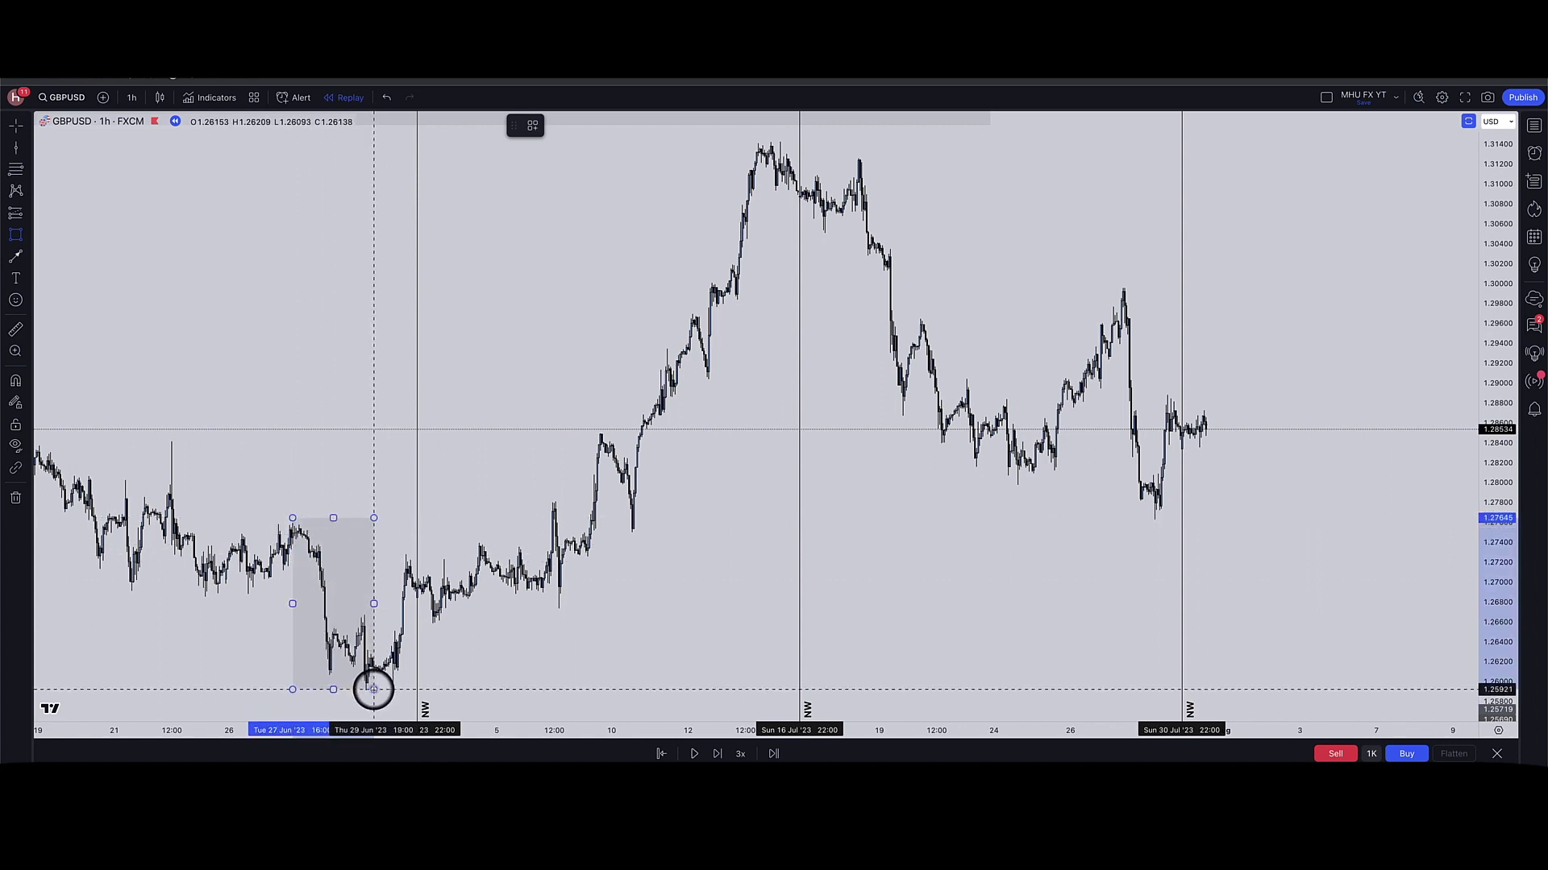
pyautogui.doubleClick(373, 687)
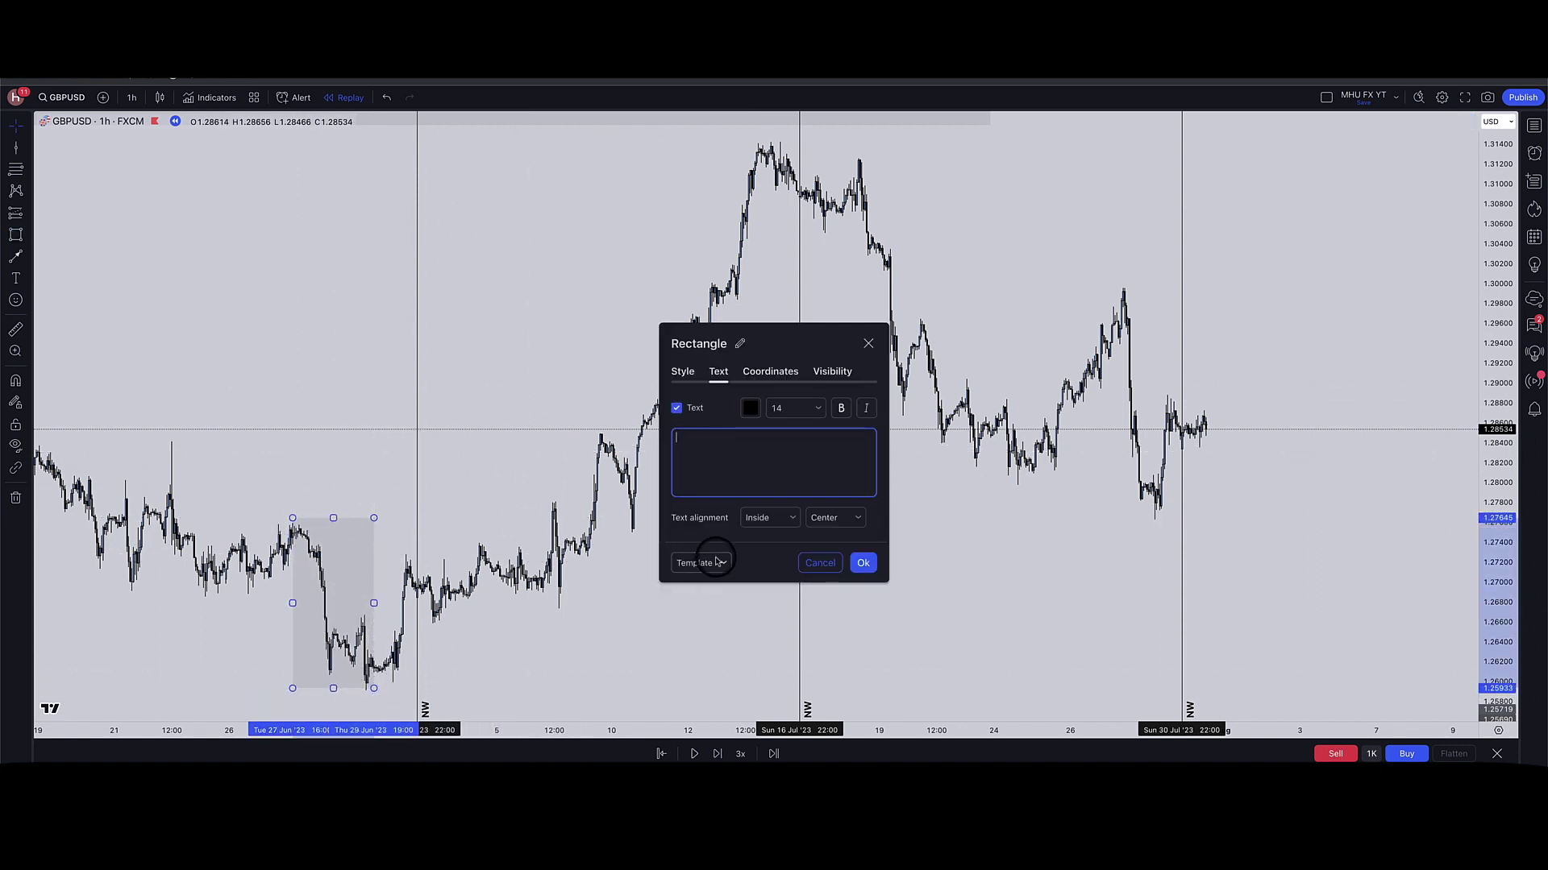
pyautogui.press('Escape')
# - Switch to the daily chart and inspect the candle series
pyautogui.press('d')
pyautogui.press('Return')
pyautogui.scroll(5, 298, 452)
pyautogui.scroll(3, 297, 452)
pyautogui.hscroll(-5, 297, 452)
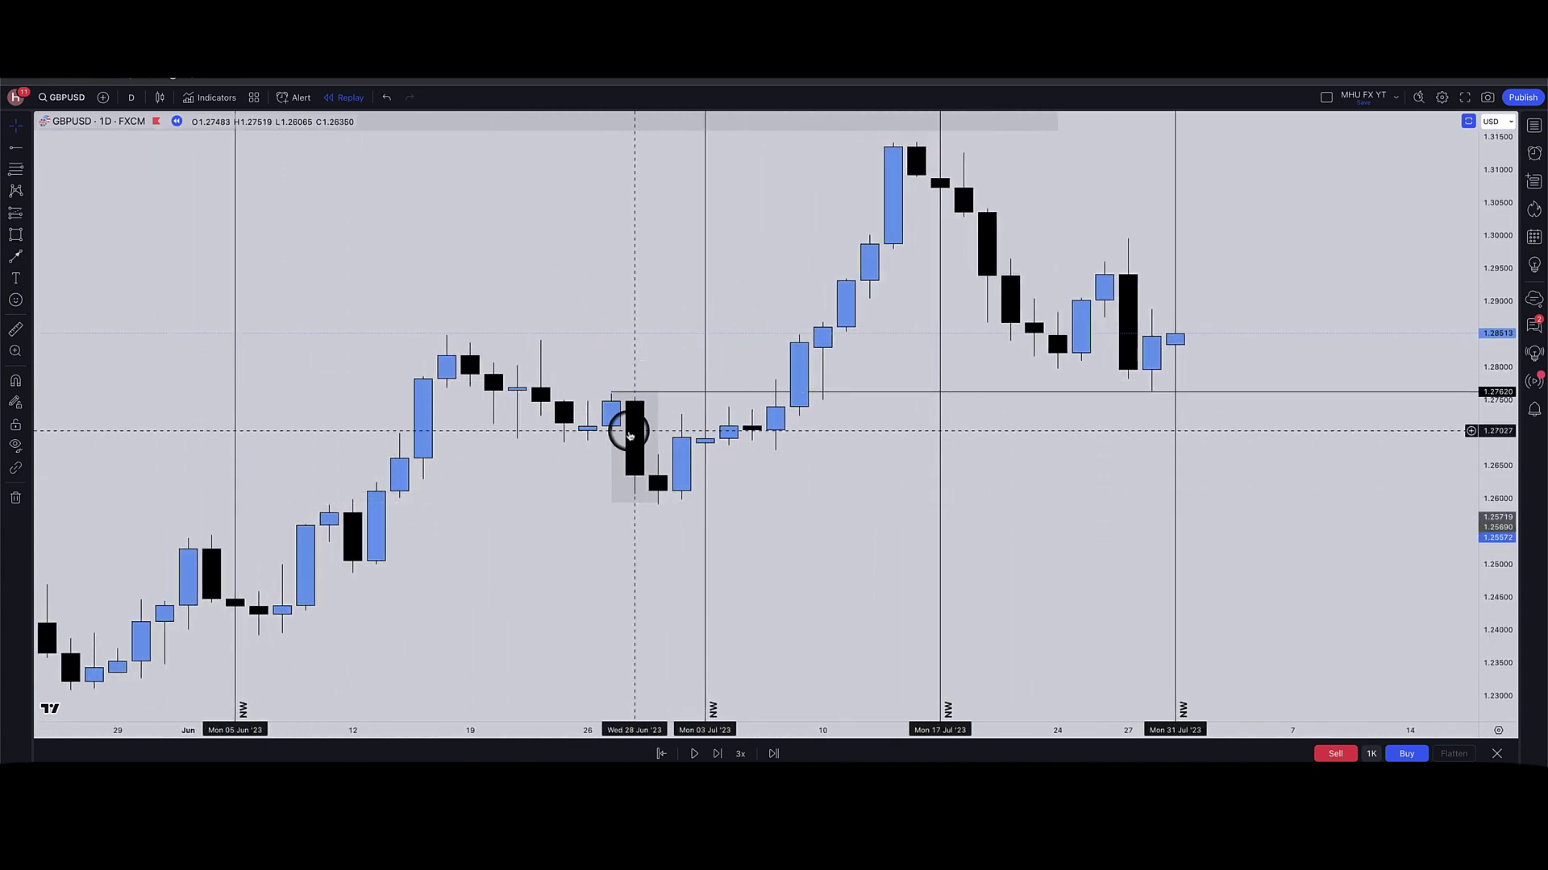
pyautogui.click(634, 483)
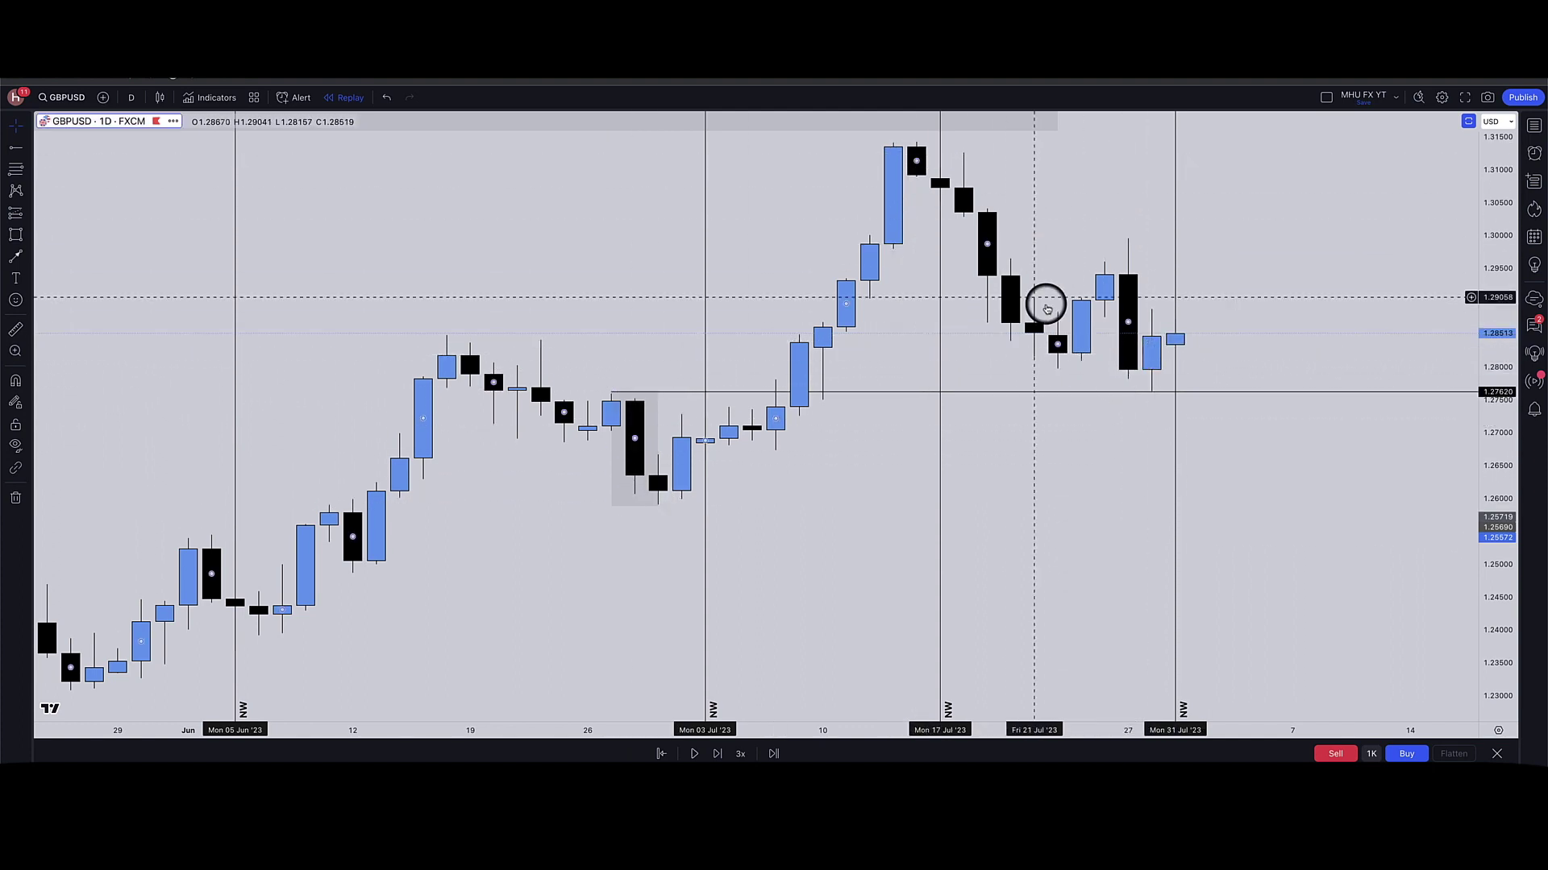
pyautogui.click(1089, 202)
# - Return to 60-minute candles and move the horizontal level to 1.27595 at the 27 Jun high
pyautogui.write('60')
pyautogui.press('Return')
pyautogui.scroll(-5, 998, 395)
pyautogui.scroll(-8, 989, 430)
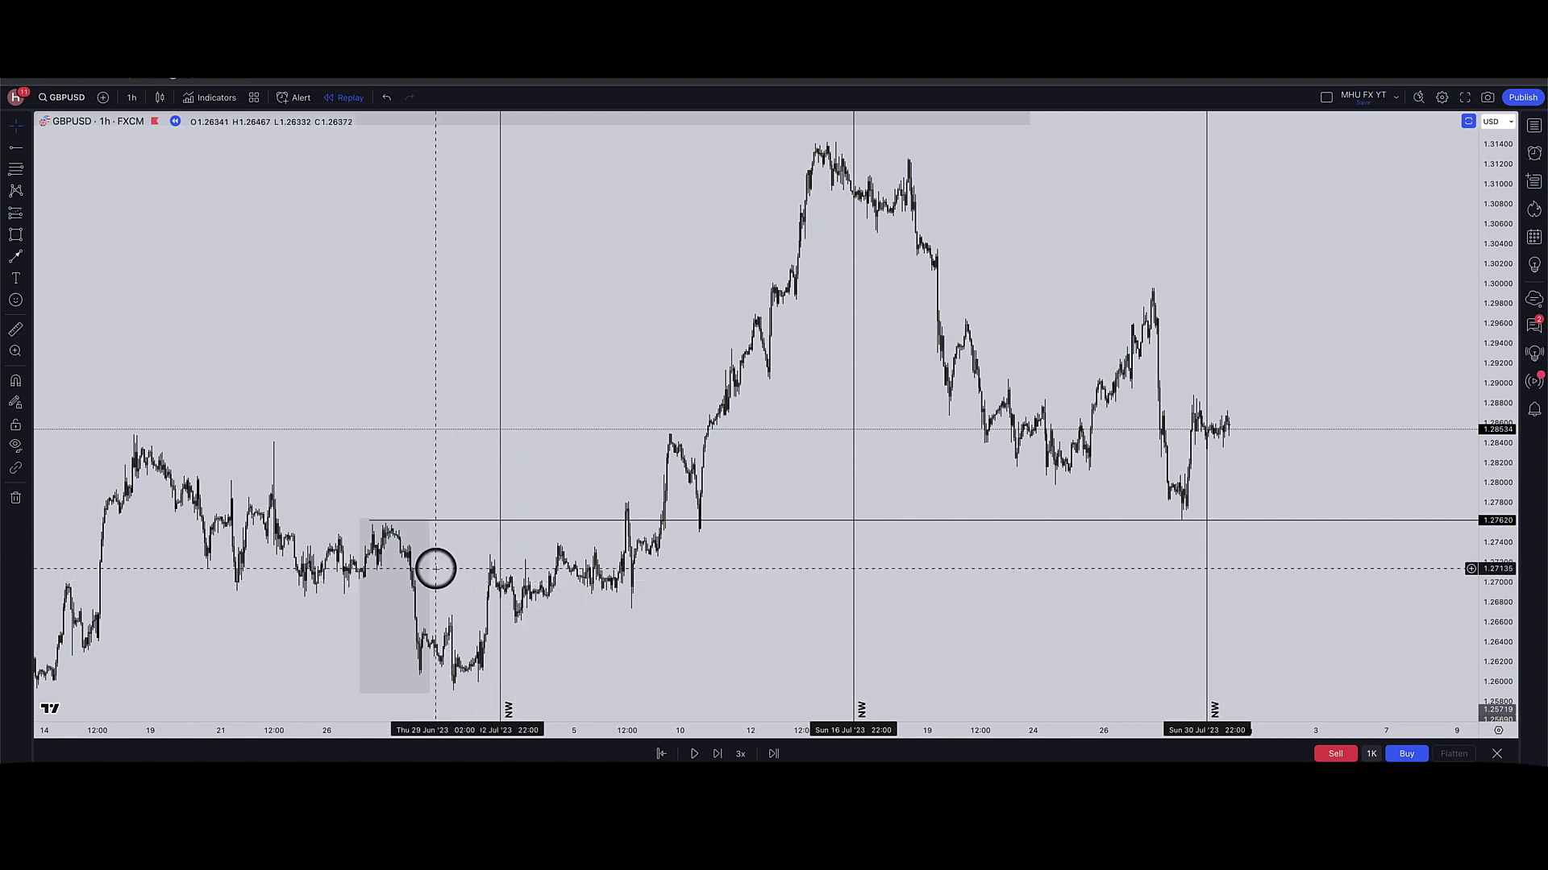
pyautogui.scroll(10, 366, 532)
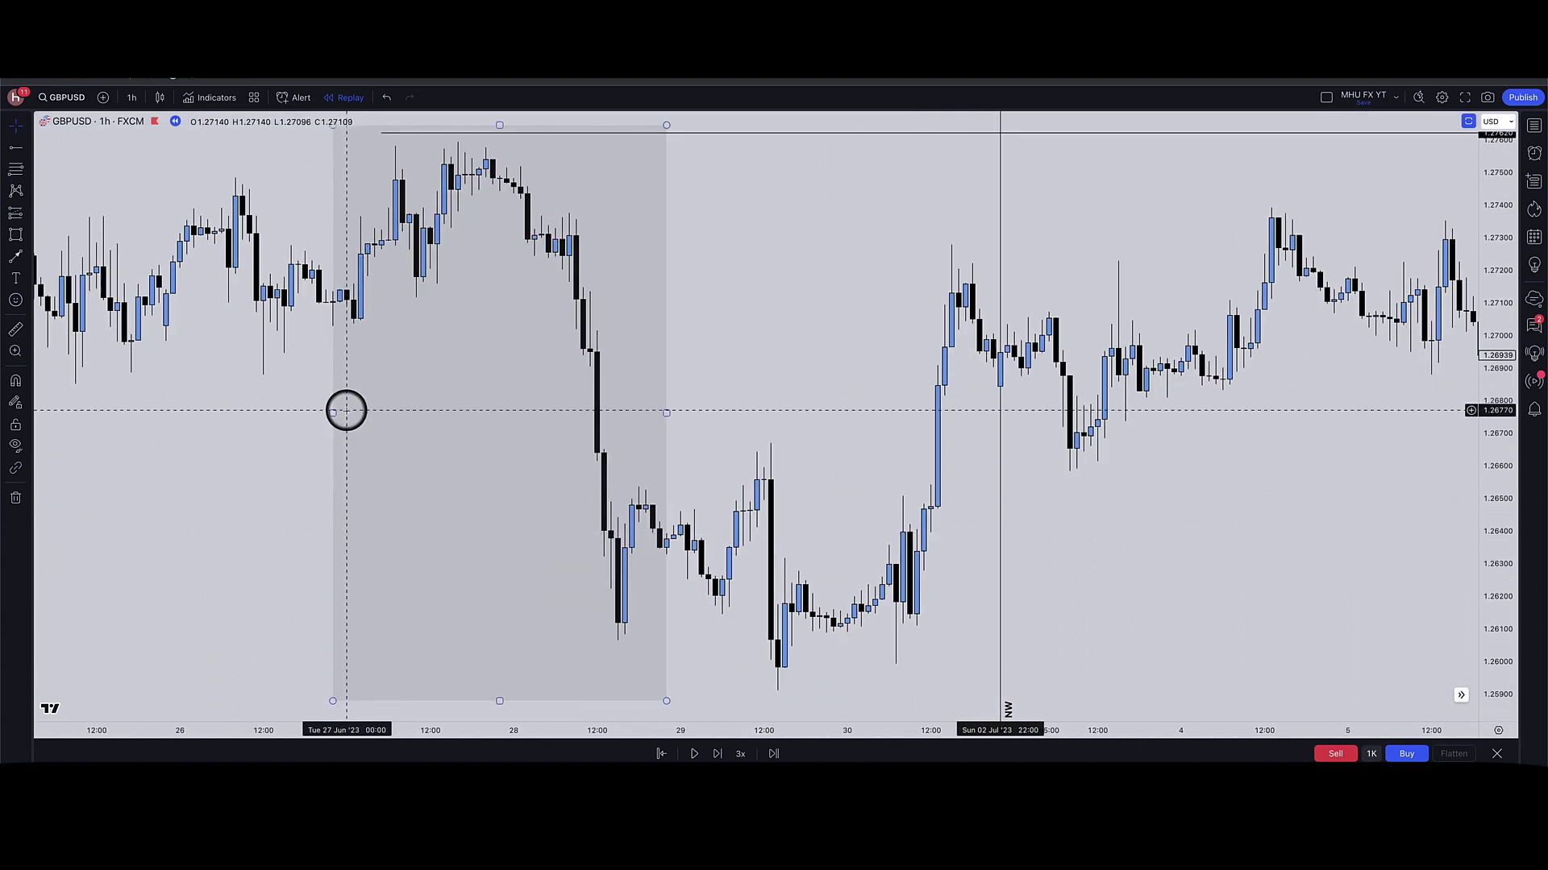
pyautogui.moveTo(381, 132); pyautogui.dragTo(435, 138)
pyautogui.scroll(-8, 435, 138)
pyautogui.scroll(8, 519, 221)
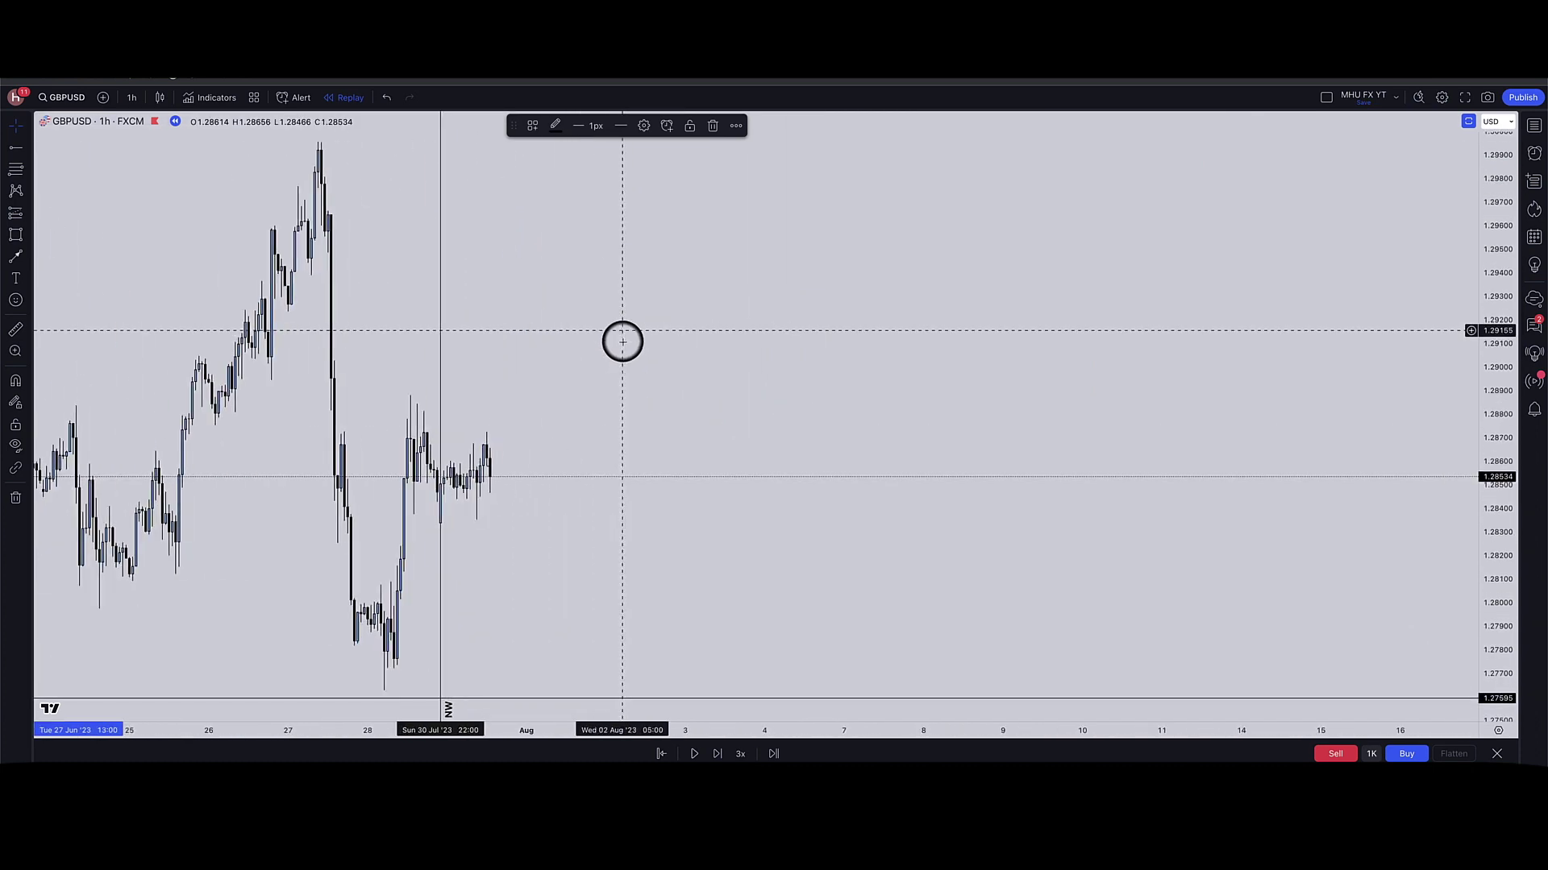
pyautogui.hscroll(-10, 565, 495)
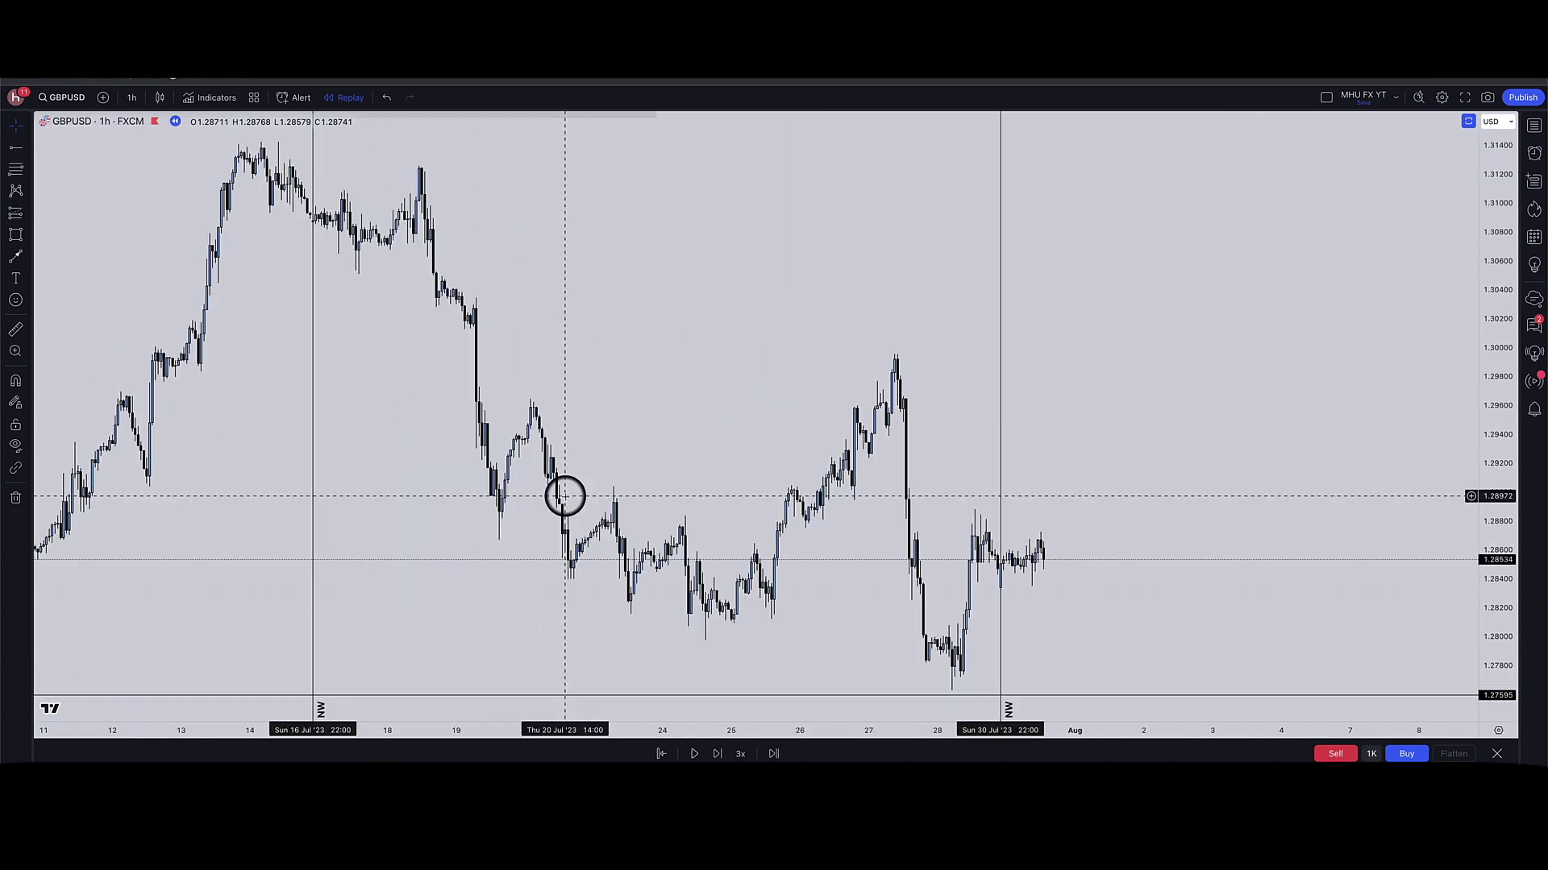
# - Switch to 5-minute candles and zoom around the 31 Jul session near 1.28580
pyautogui.write('5')
pyautogui.press('Return')
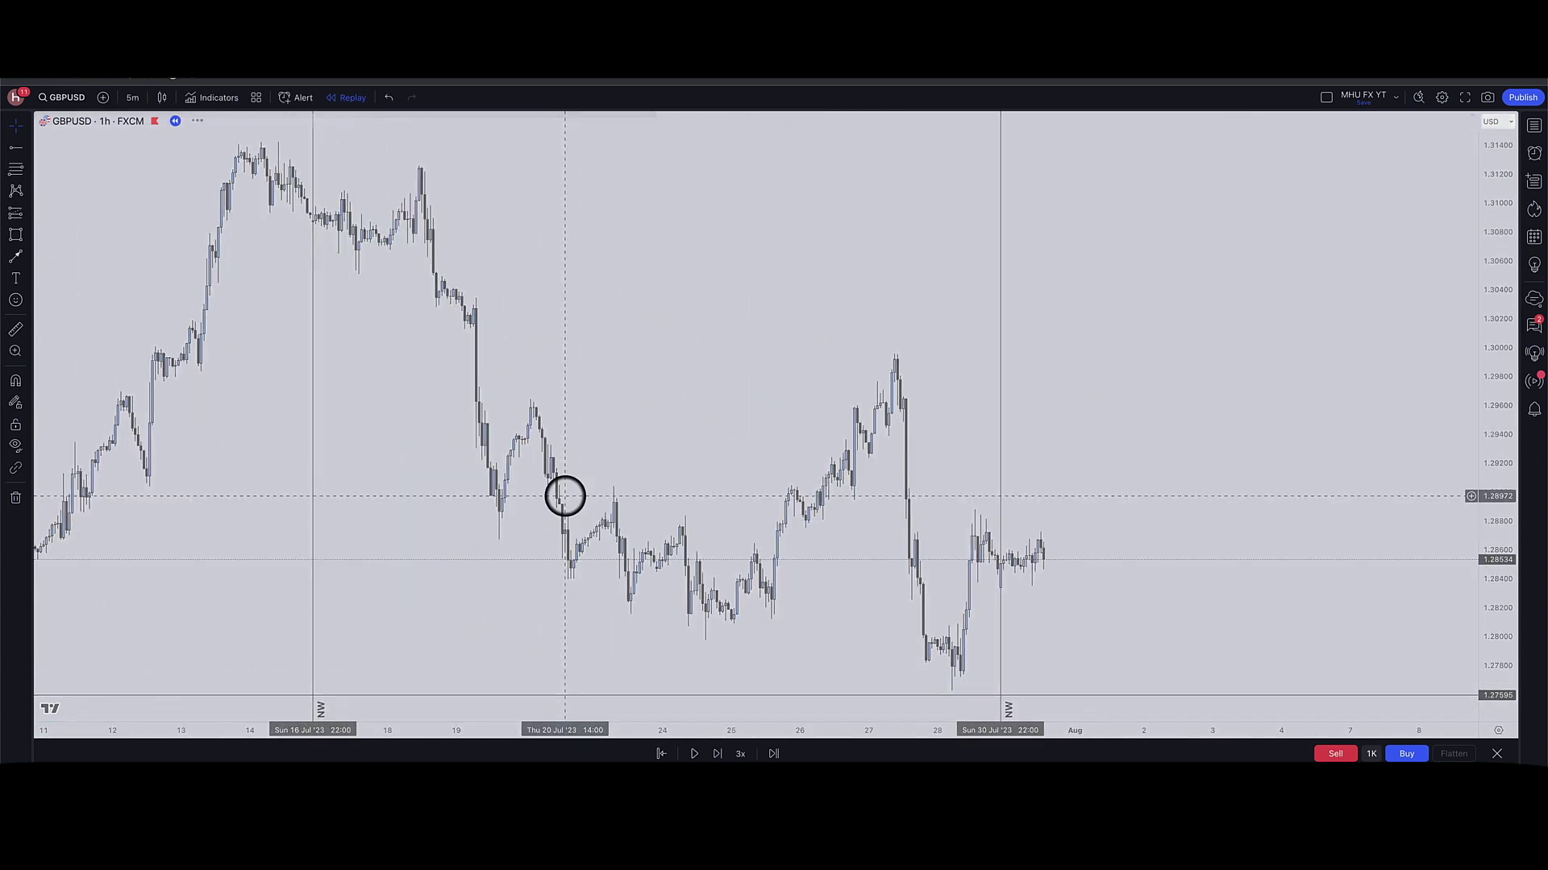
pyautogui.scroll(5, 595, 484)
pyautogui.scroll(-1, 765, 516)
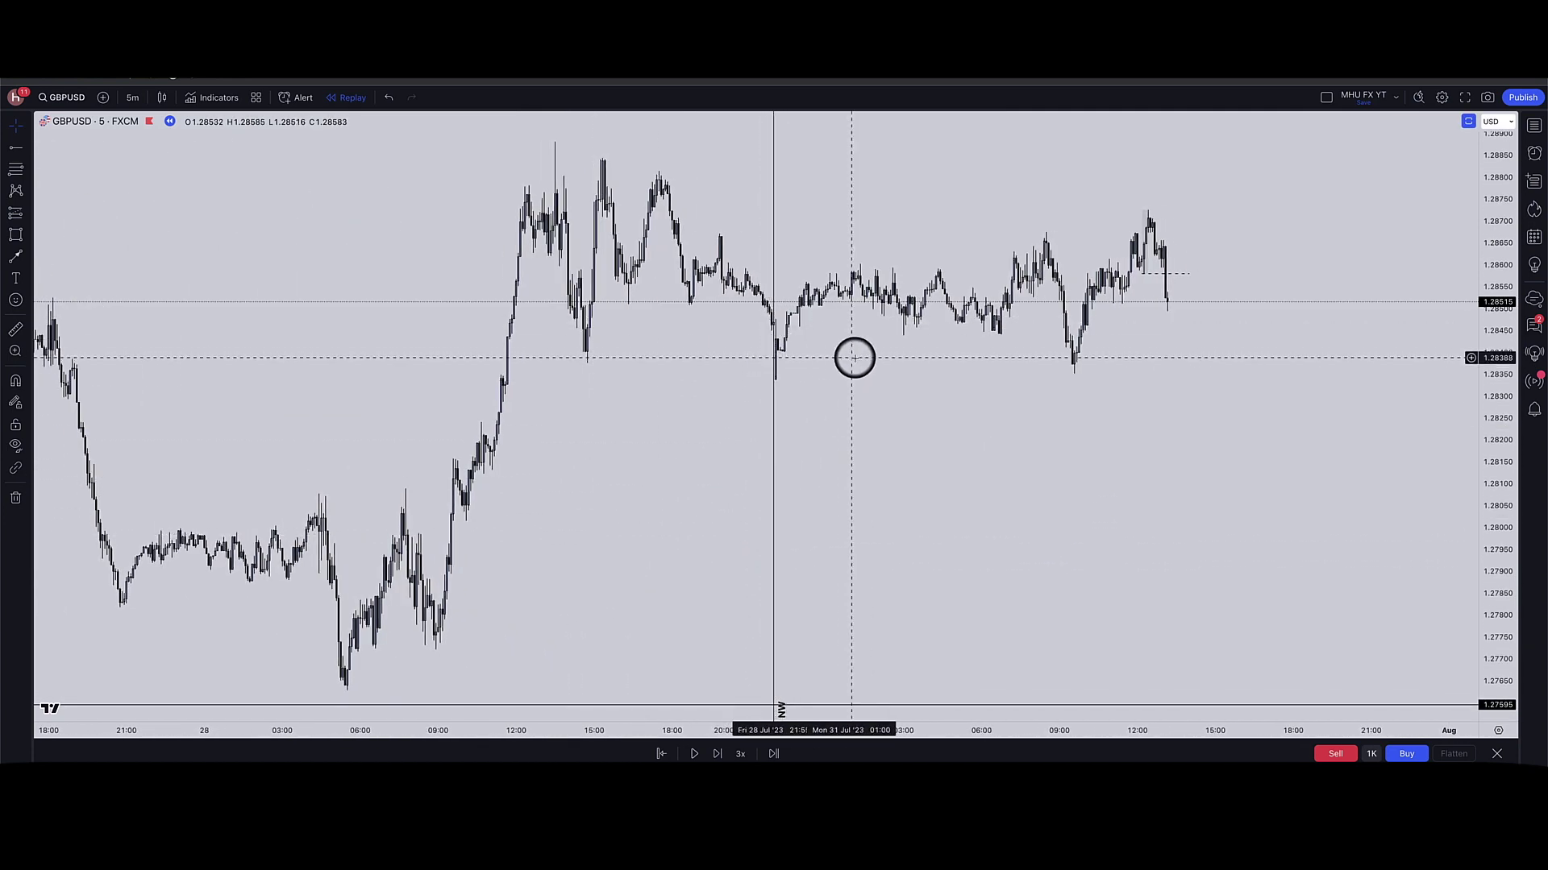
pyautogui.scroll(3, 1031, 349)
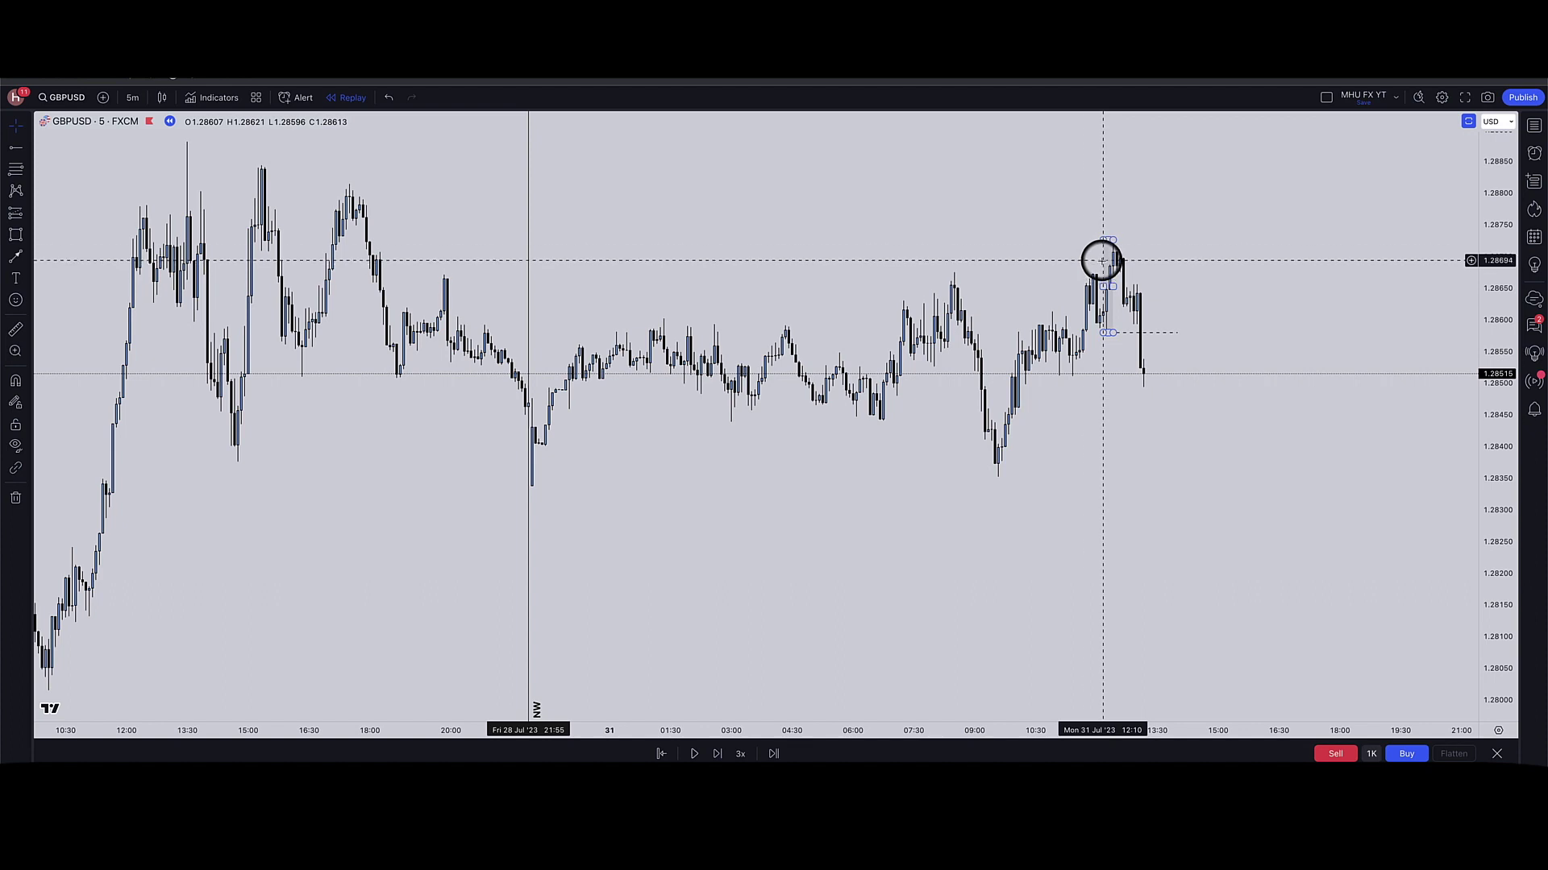
pyautogui.scroll(5, 1105, 234)
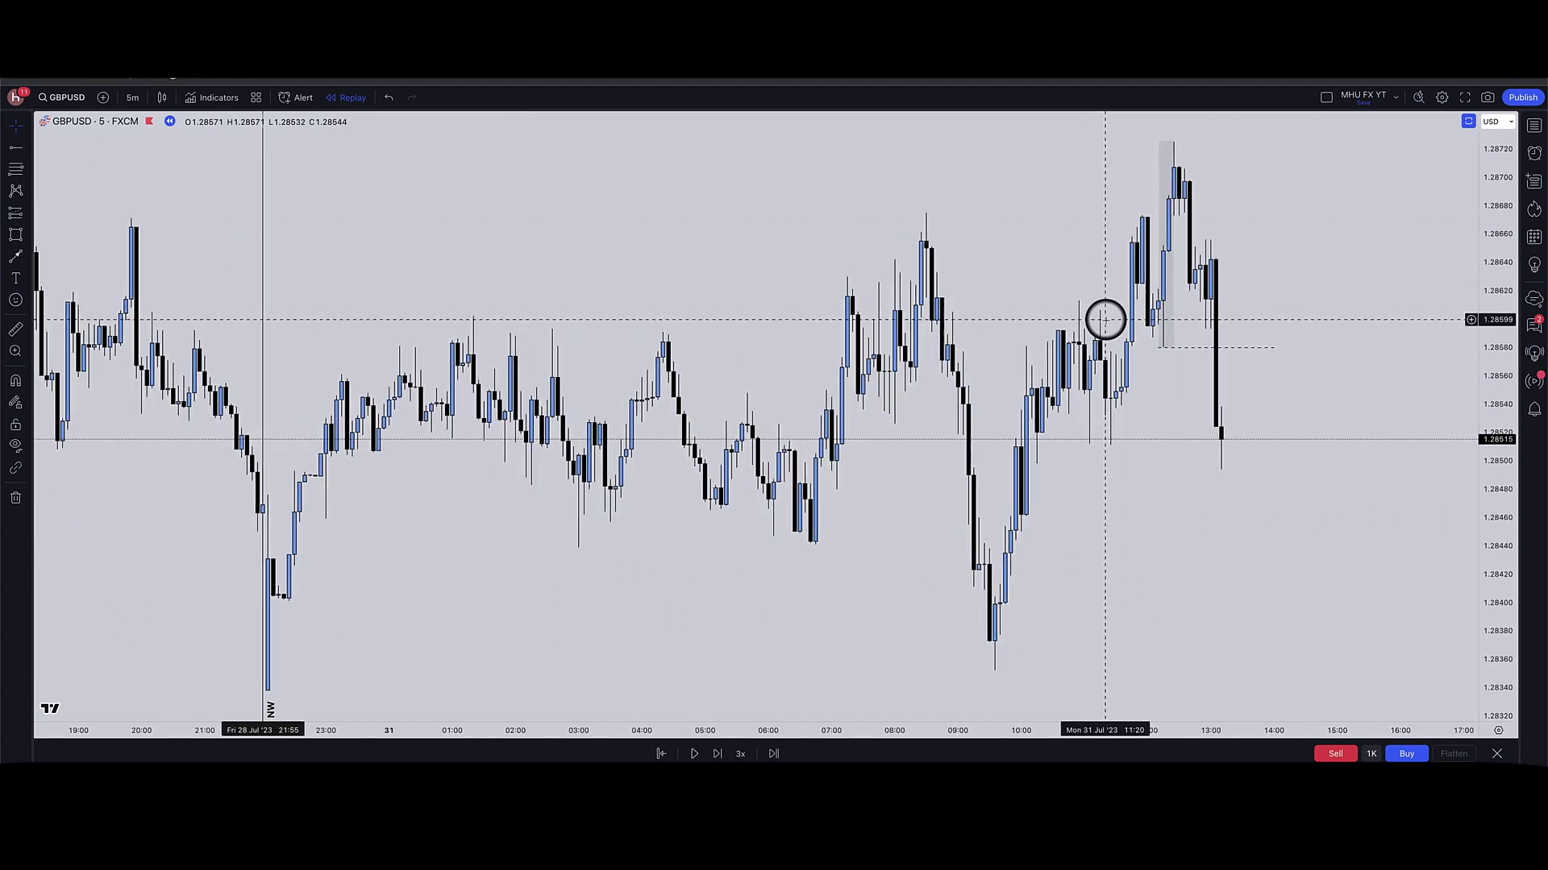
pyautogui.scroll(-4, 1105, 320)
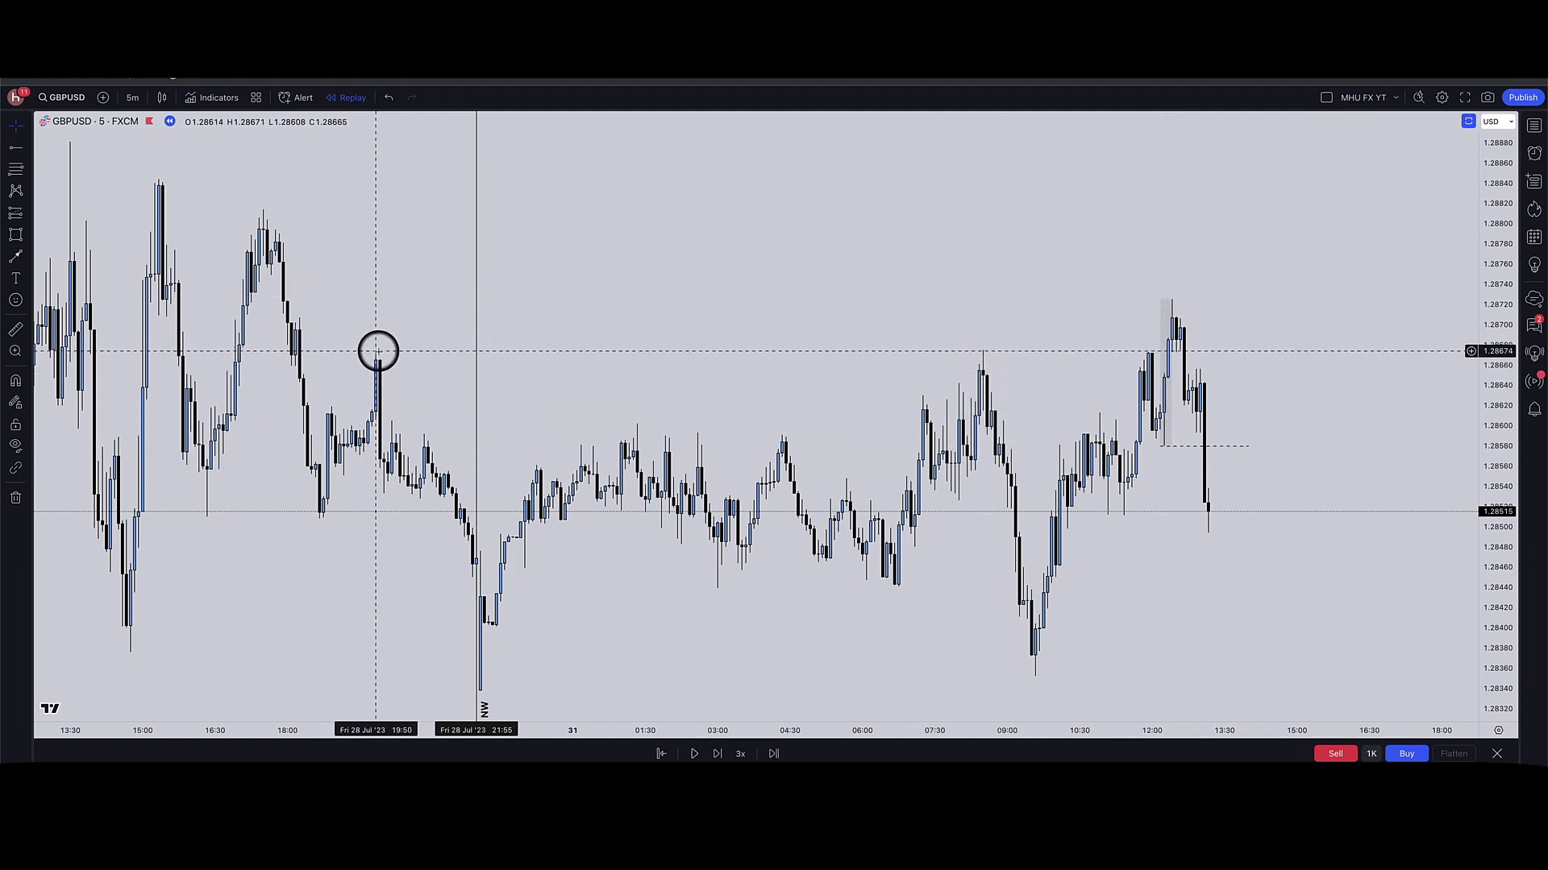
pyautogui.scroll(-3, 371, 360)
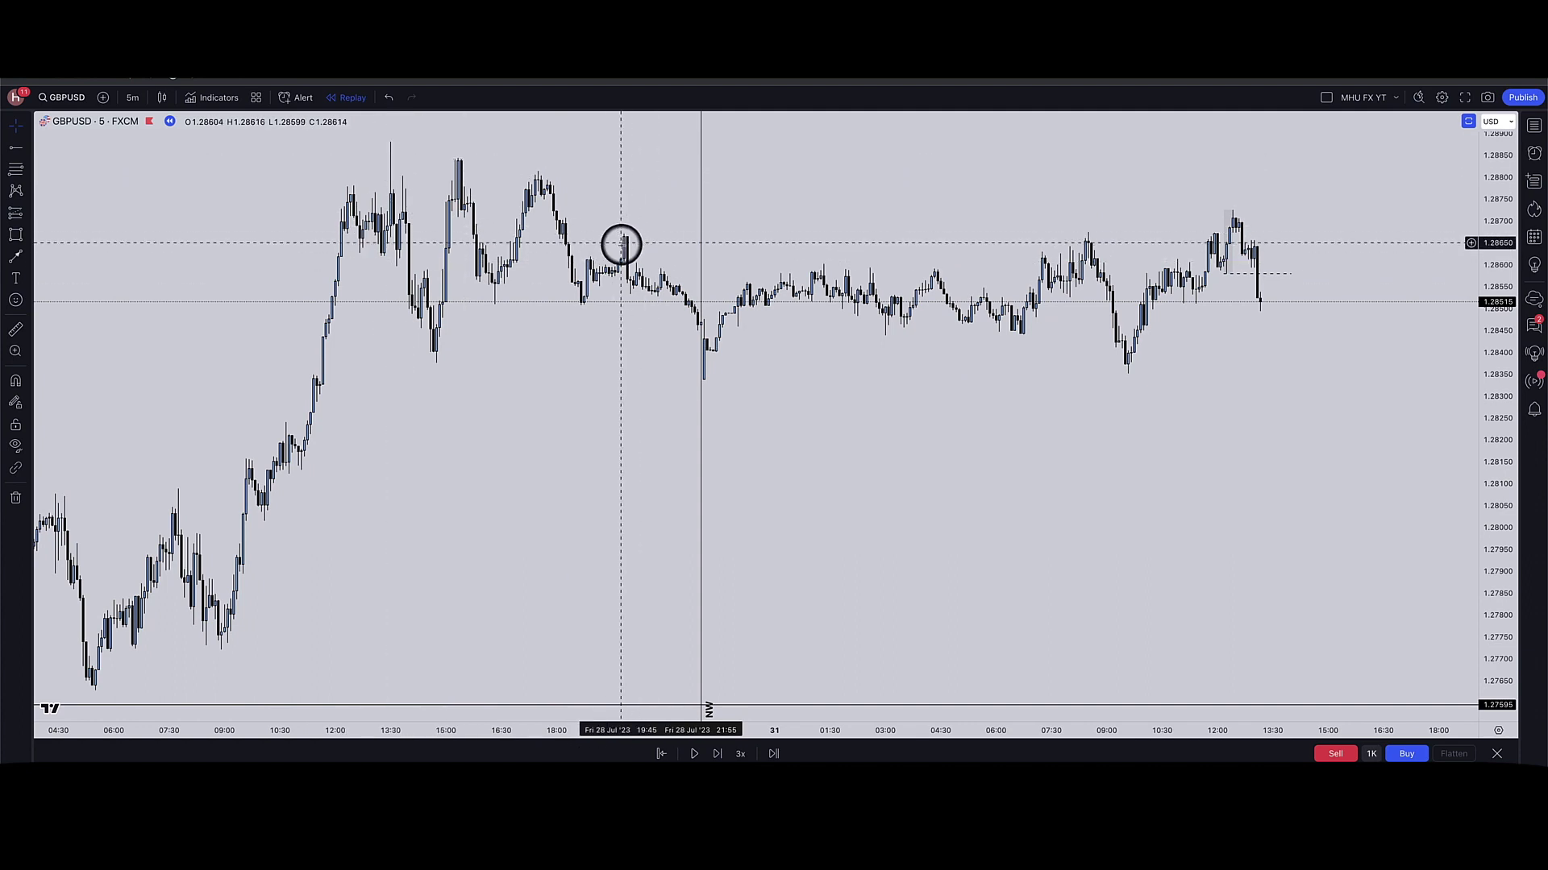
pyautogui.scroll(3, 826, 300)
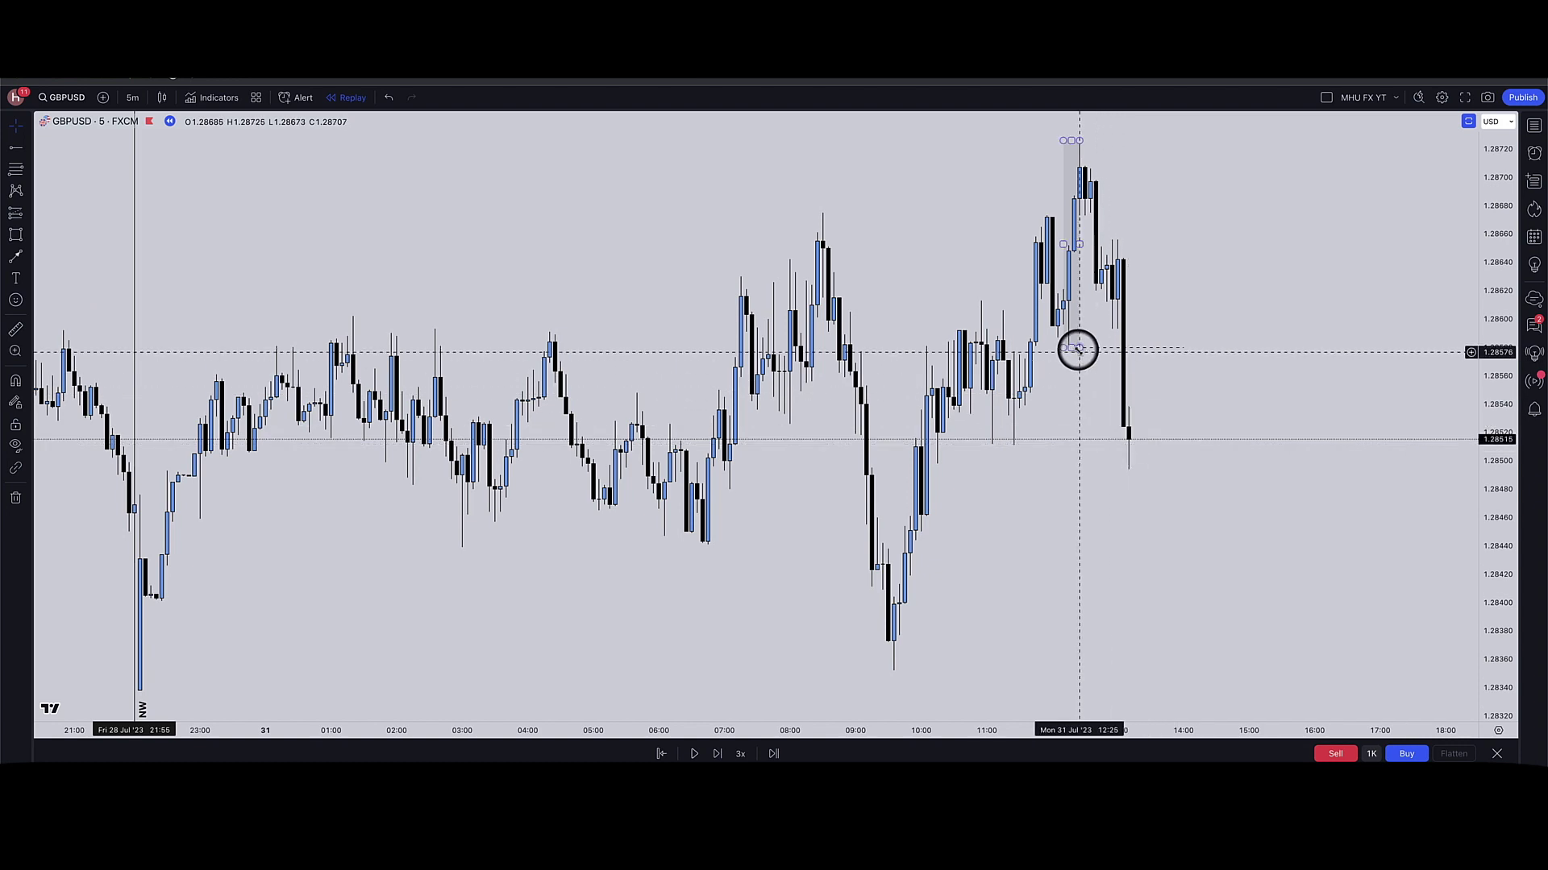
pyautogui.scroll(-2, 1177, 213)
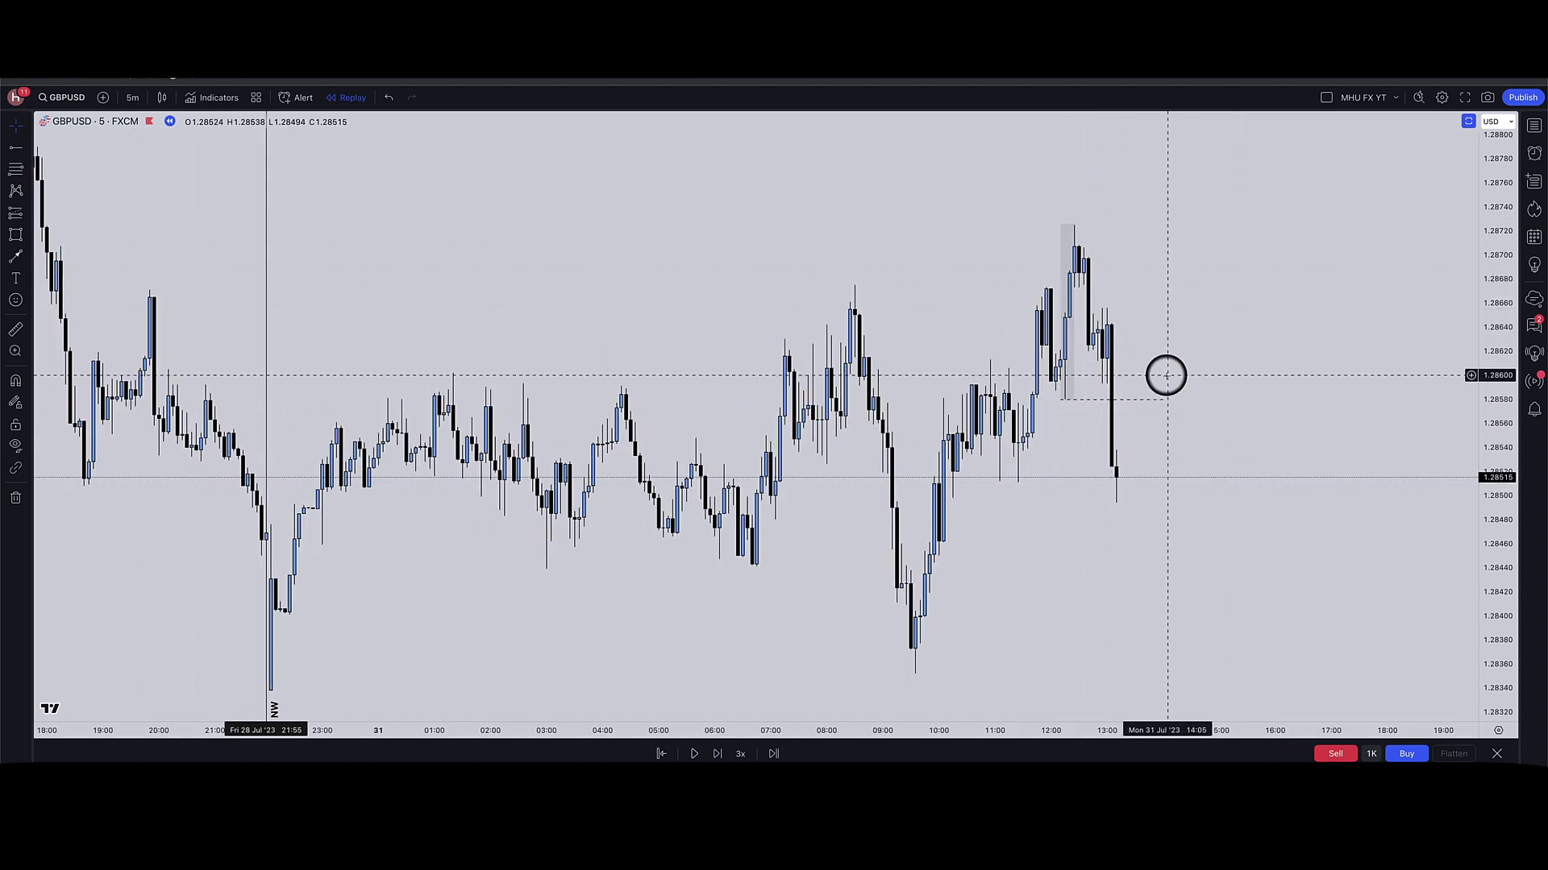
pyautogui.scroll(2, 1093, 513)
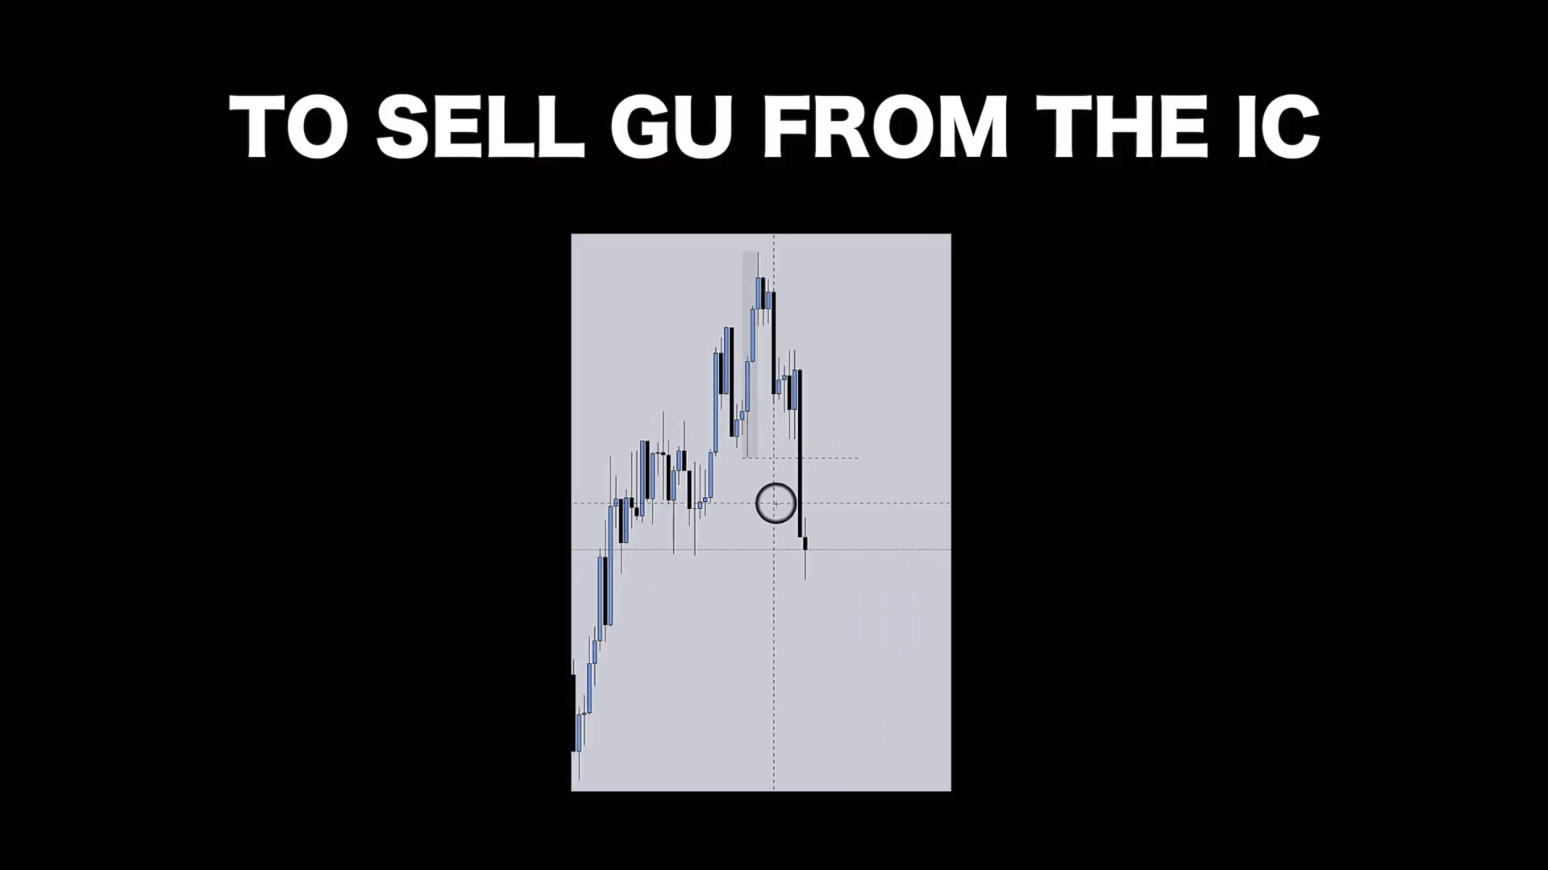
pyautogui.moveTo(775, 504); pyautogui.dragTo(799, 498)
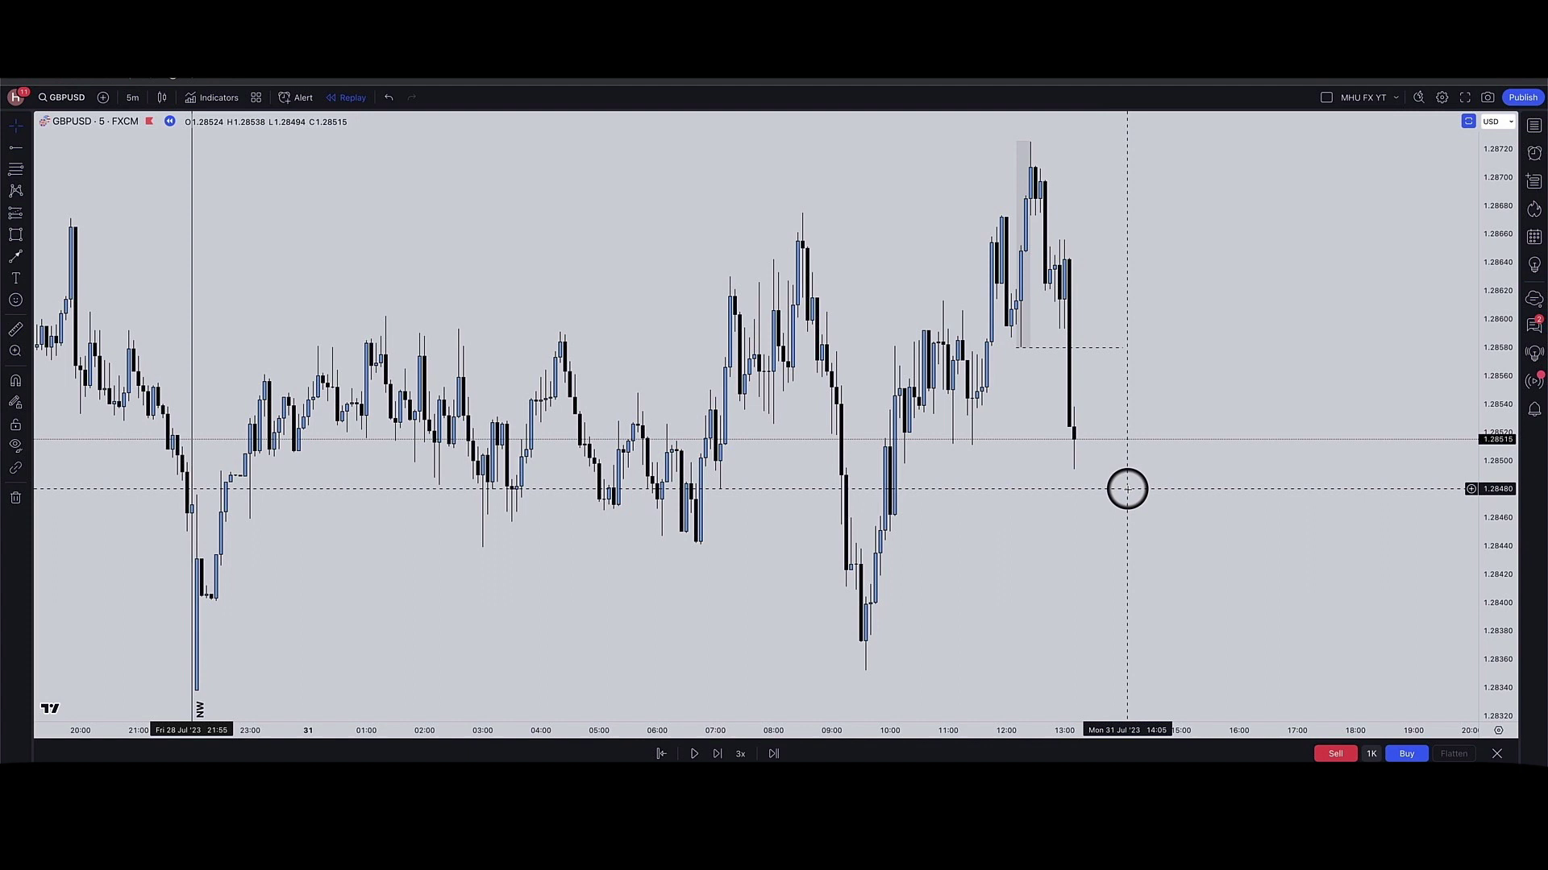
# - Switch to 1-minute candles and draw a short line under the equal 11:00–11:30 lows
pyautogui.write('1')
pyautogui.press('Return')
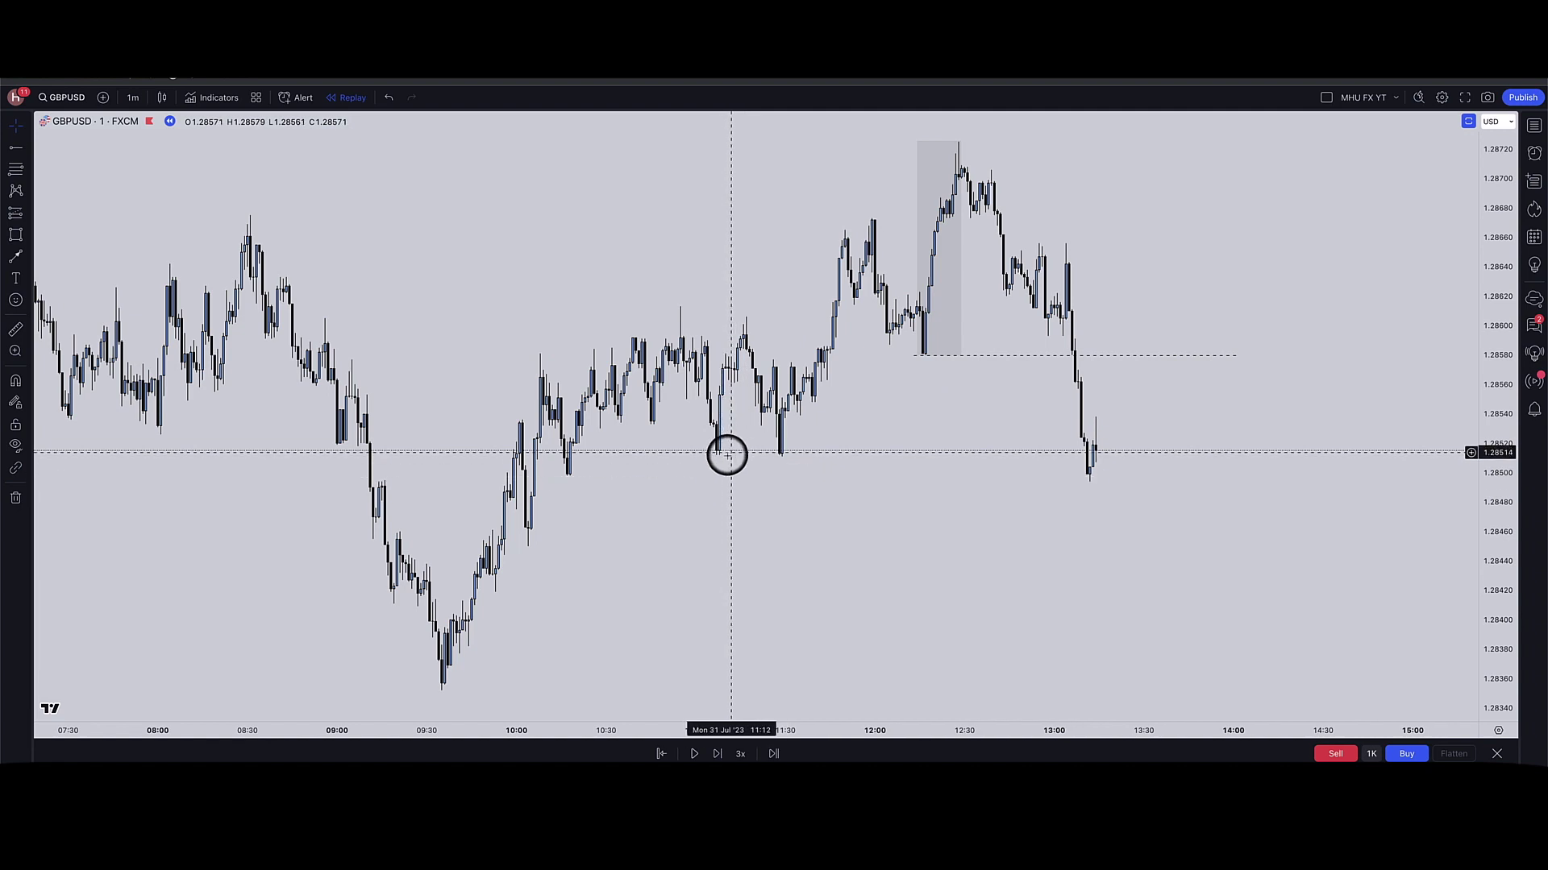
pyautogui.click(16, 145)
pyautogui.click(88, 160)
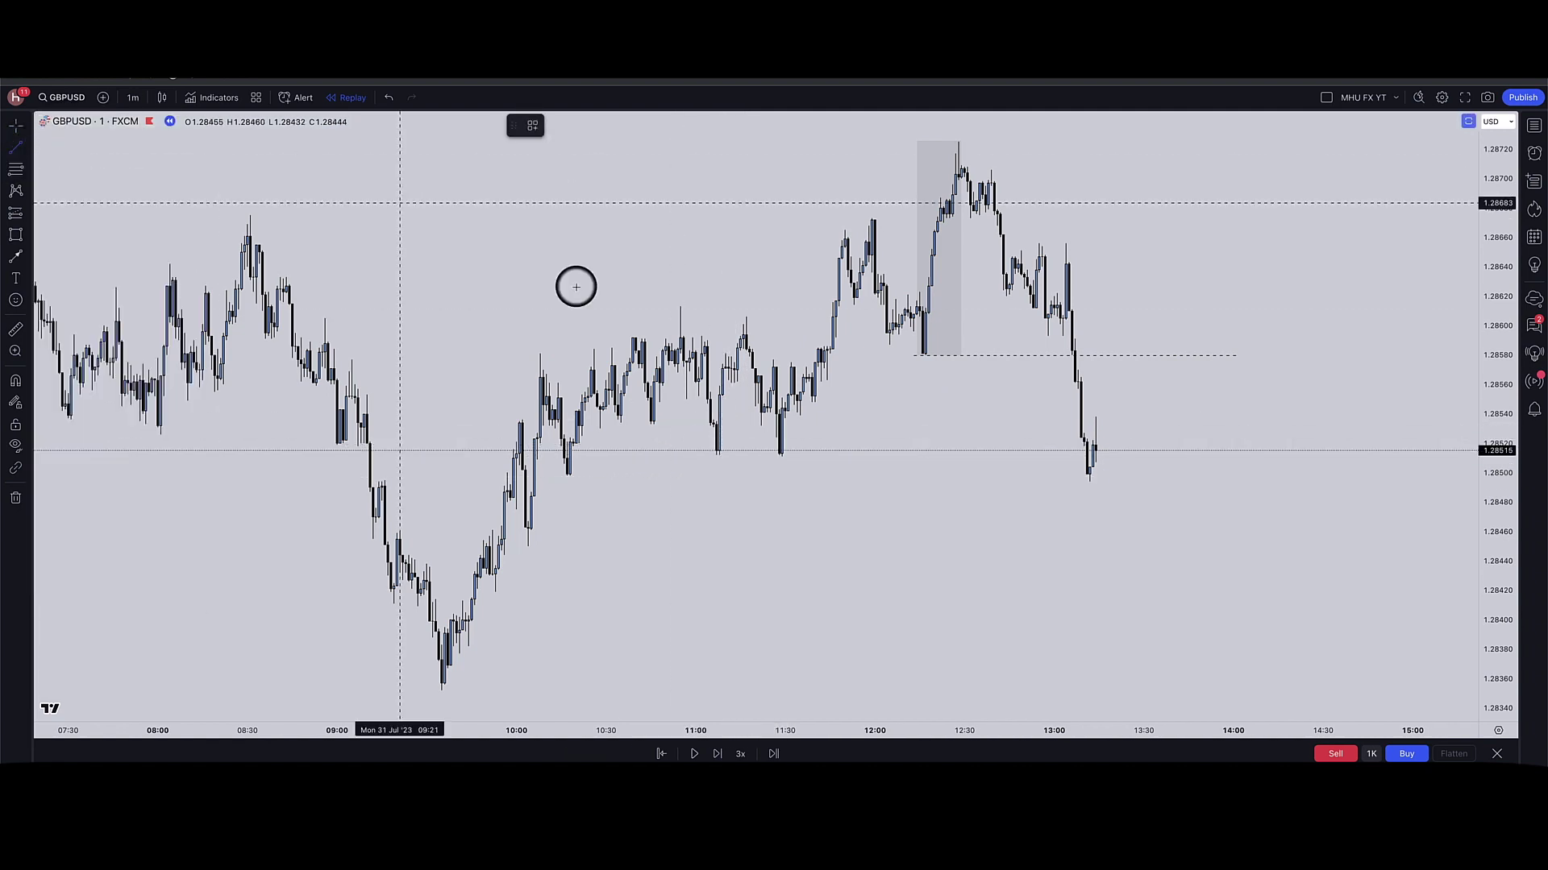
pyautogui.moveTo(712, 455); pyautogui.dragTo(796, 455)
pyautogui.click(732, 557)
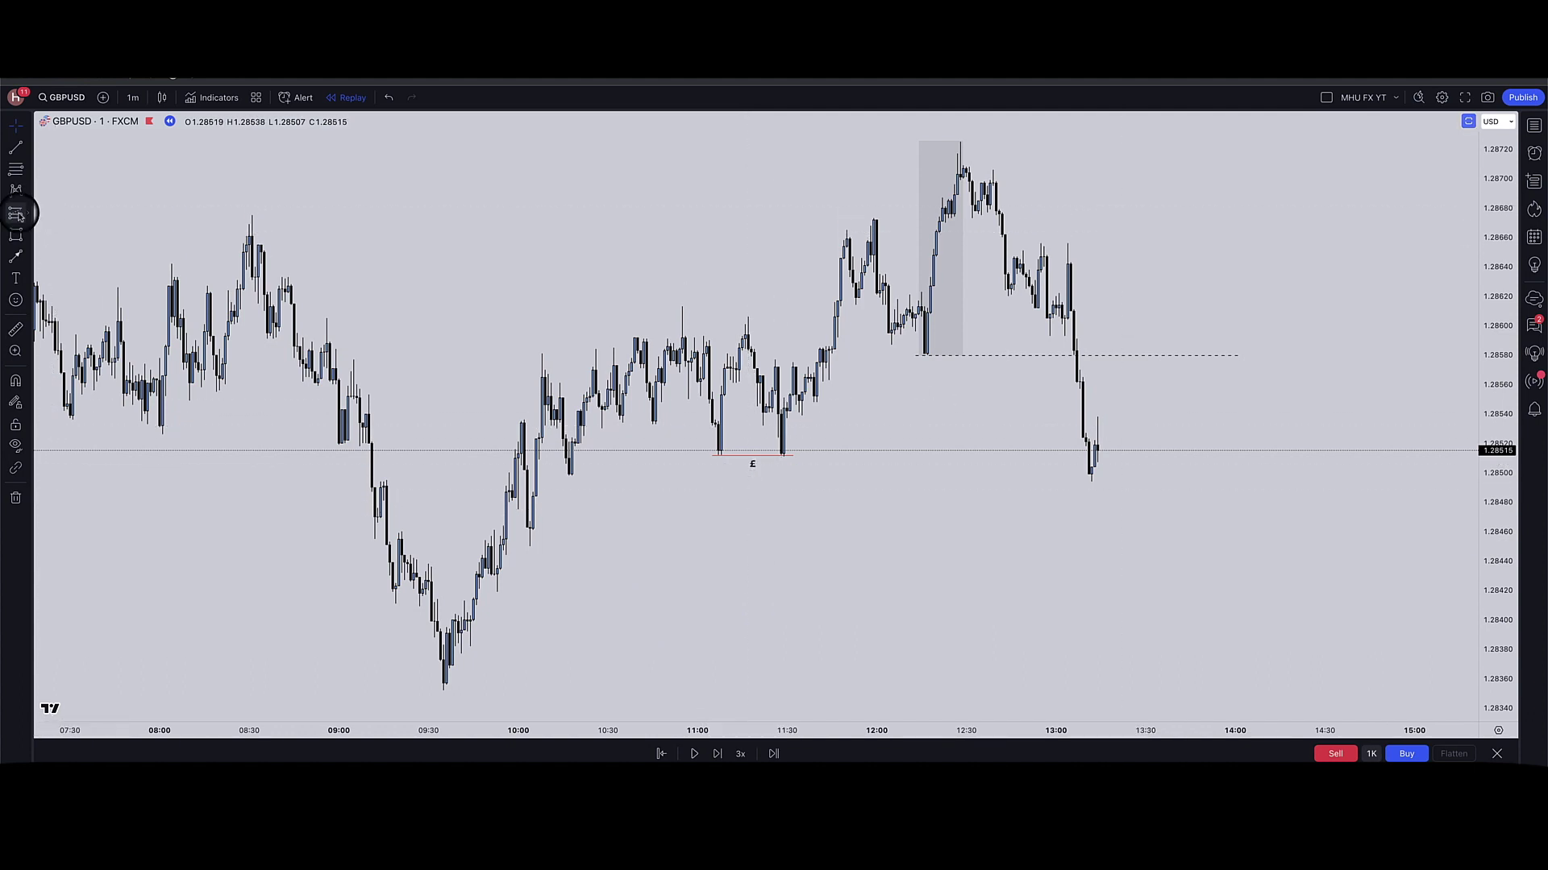
# - Draw a thin grey zone along the equal-lows level near 1.28515
pyautogui.moveTo(121, 439); pyautogui.dragTo(1137, 460)
pyautogui.click(1115, 472)
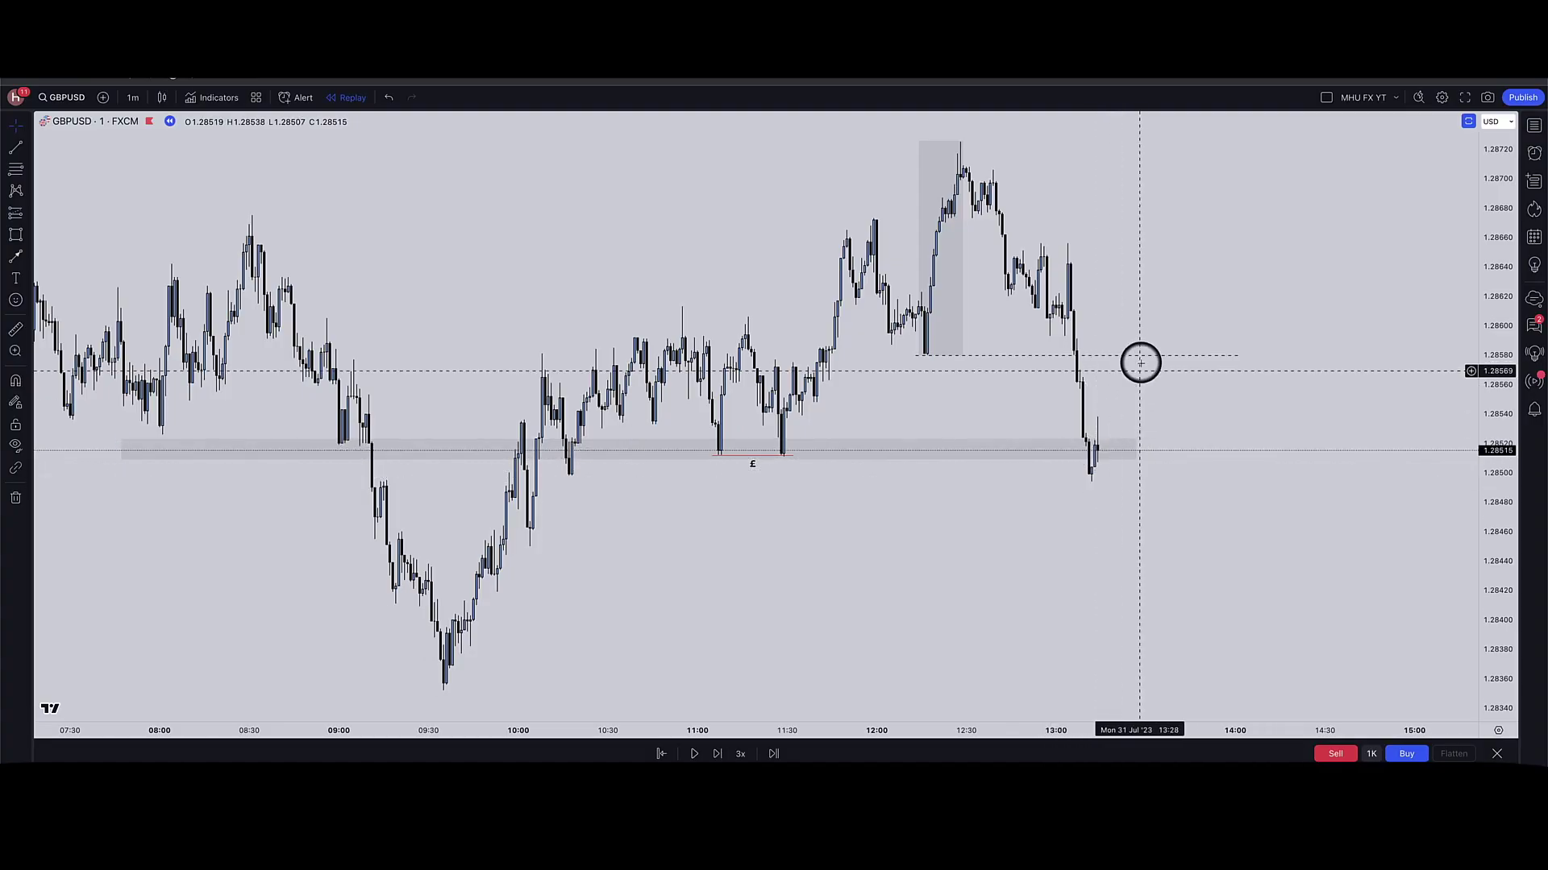
pyautogui.click(1085, 494)
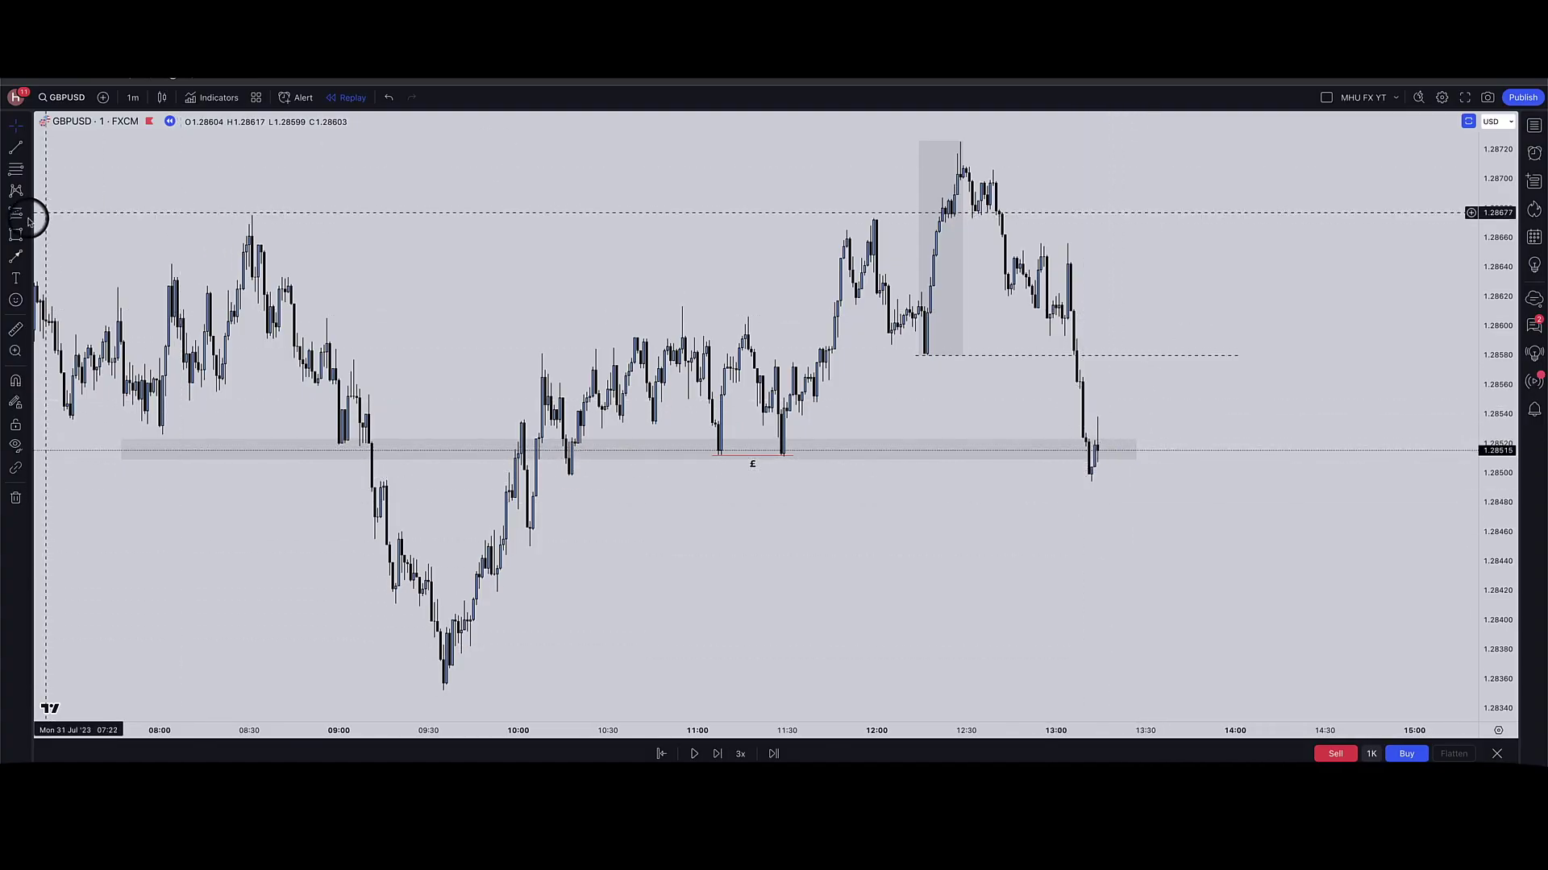
# - Measure price distance from the latest candle, then cancel the measurement
pyautogui.click(15, 329)
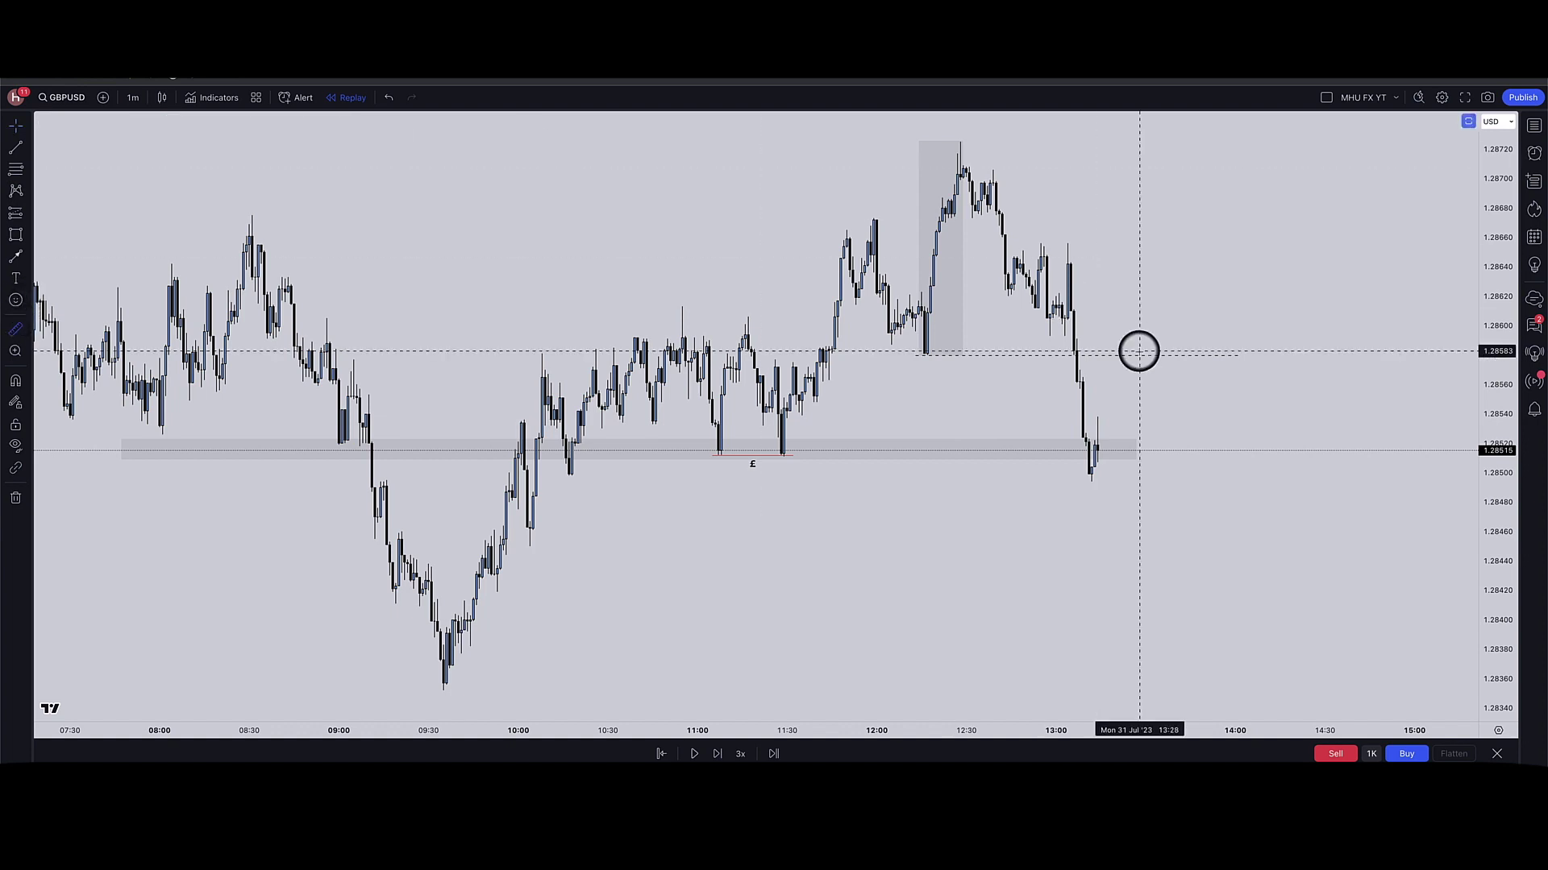
pyautogui.click(1104, 451)
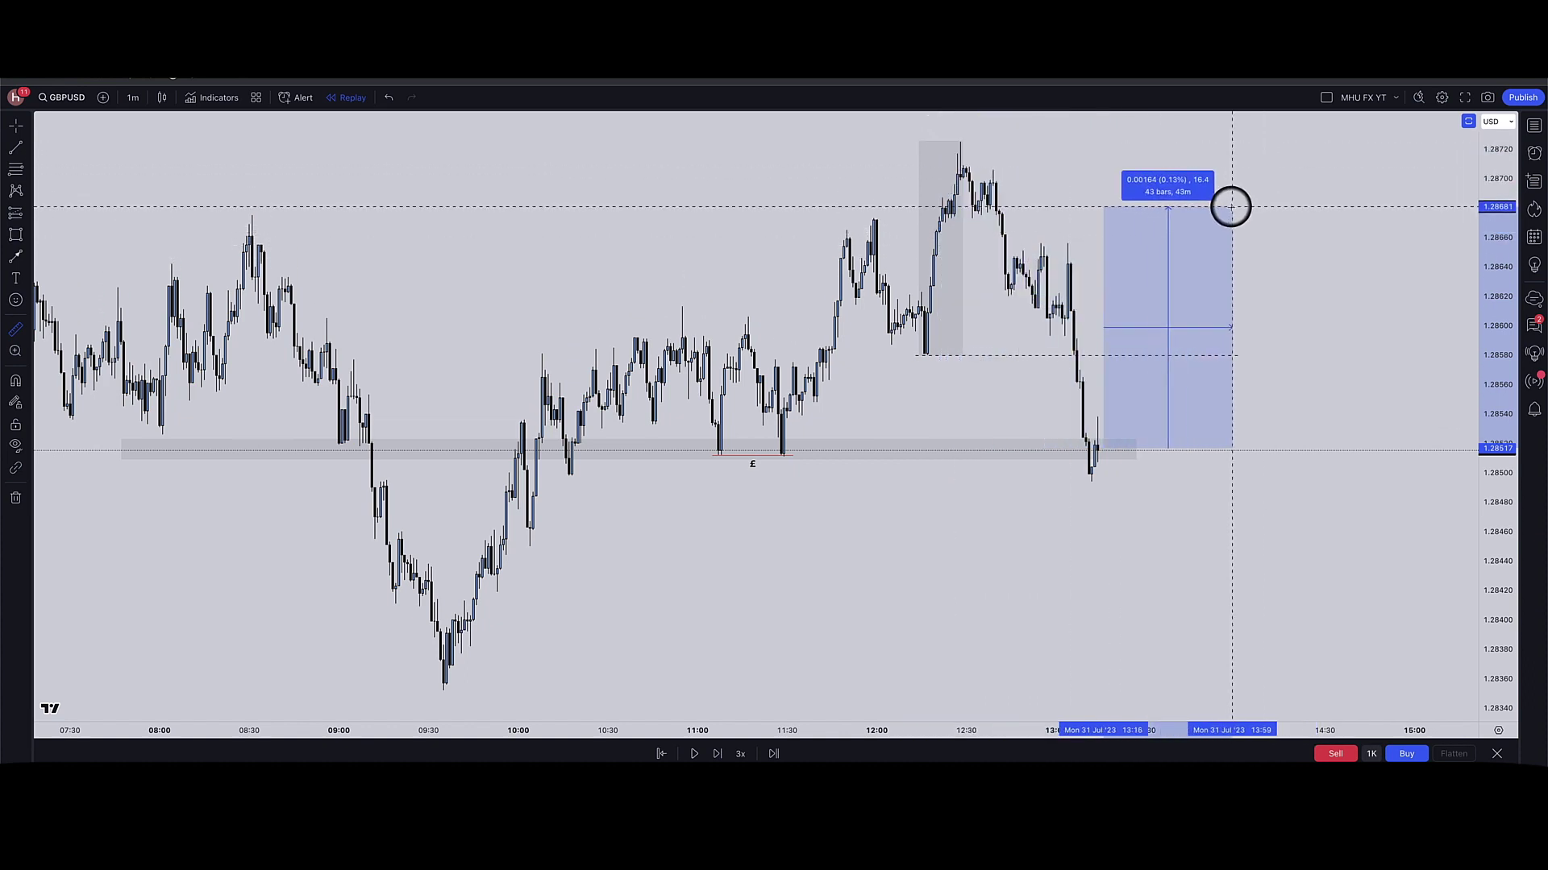
pyautogui.press('Escape')
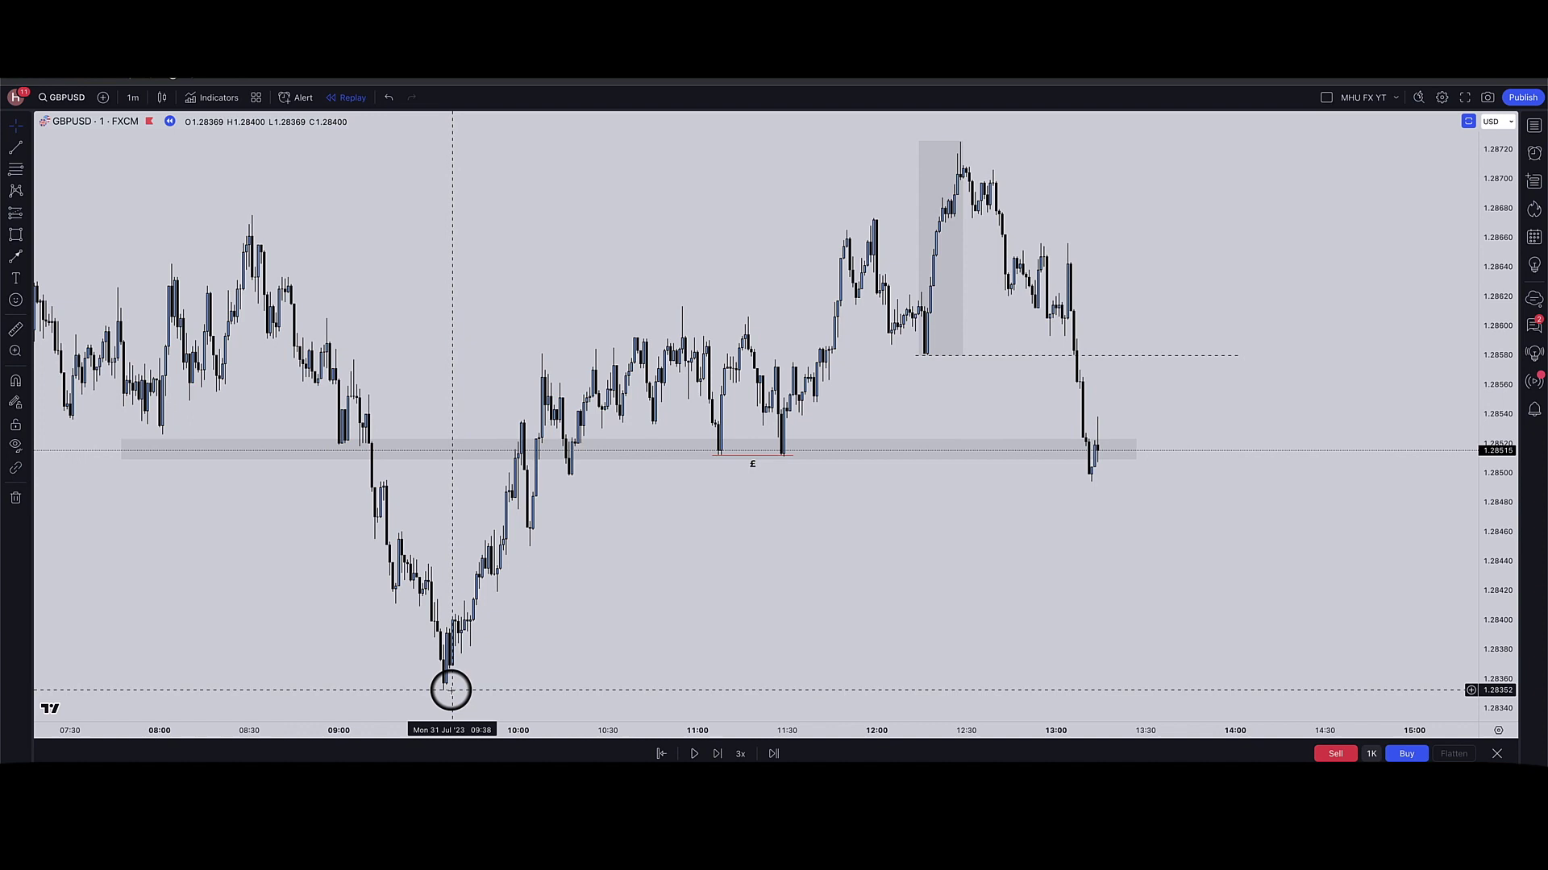
pyautogui.press('shift')
pyautogui.click(28, 215)
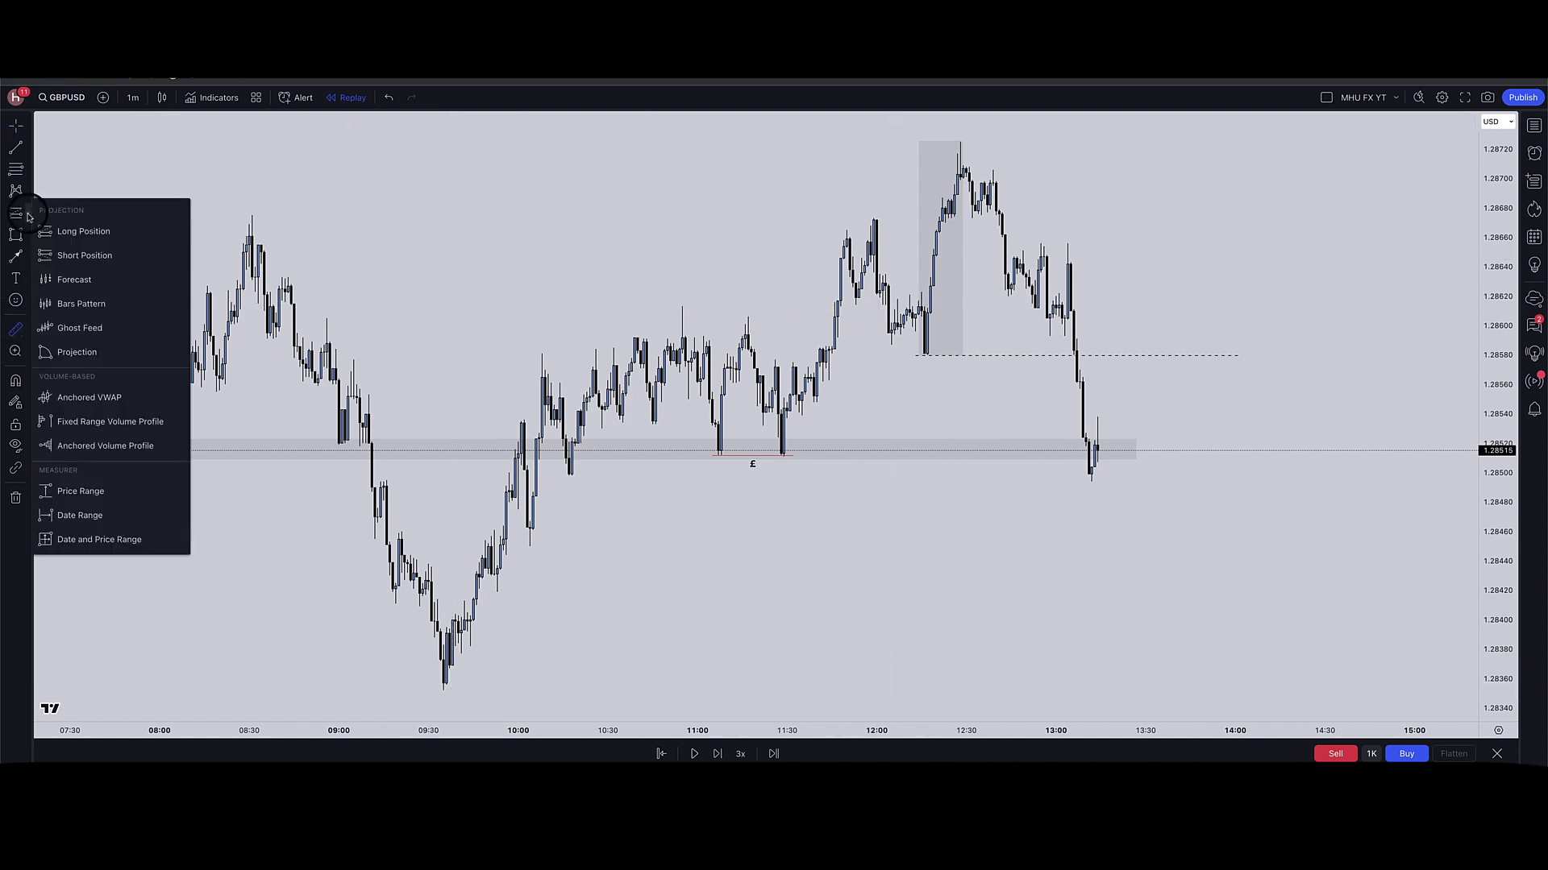
# - Place a short position at 1.28515 with the stop raised to about 1.28657
pyautogui.click(81, 256)
pyautogui.click(1109, 447)
pyautogui.moveTo(1109, 336)
pyautogui.mouseDown()
pyautogui.moveTo(1110, 245)
pyautogui.moveTo(1120, 452)
pyautogui.moveTo(1123, 241)
pyautogui.mouseUp()
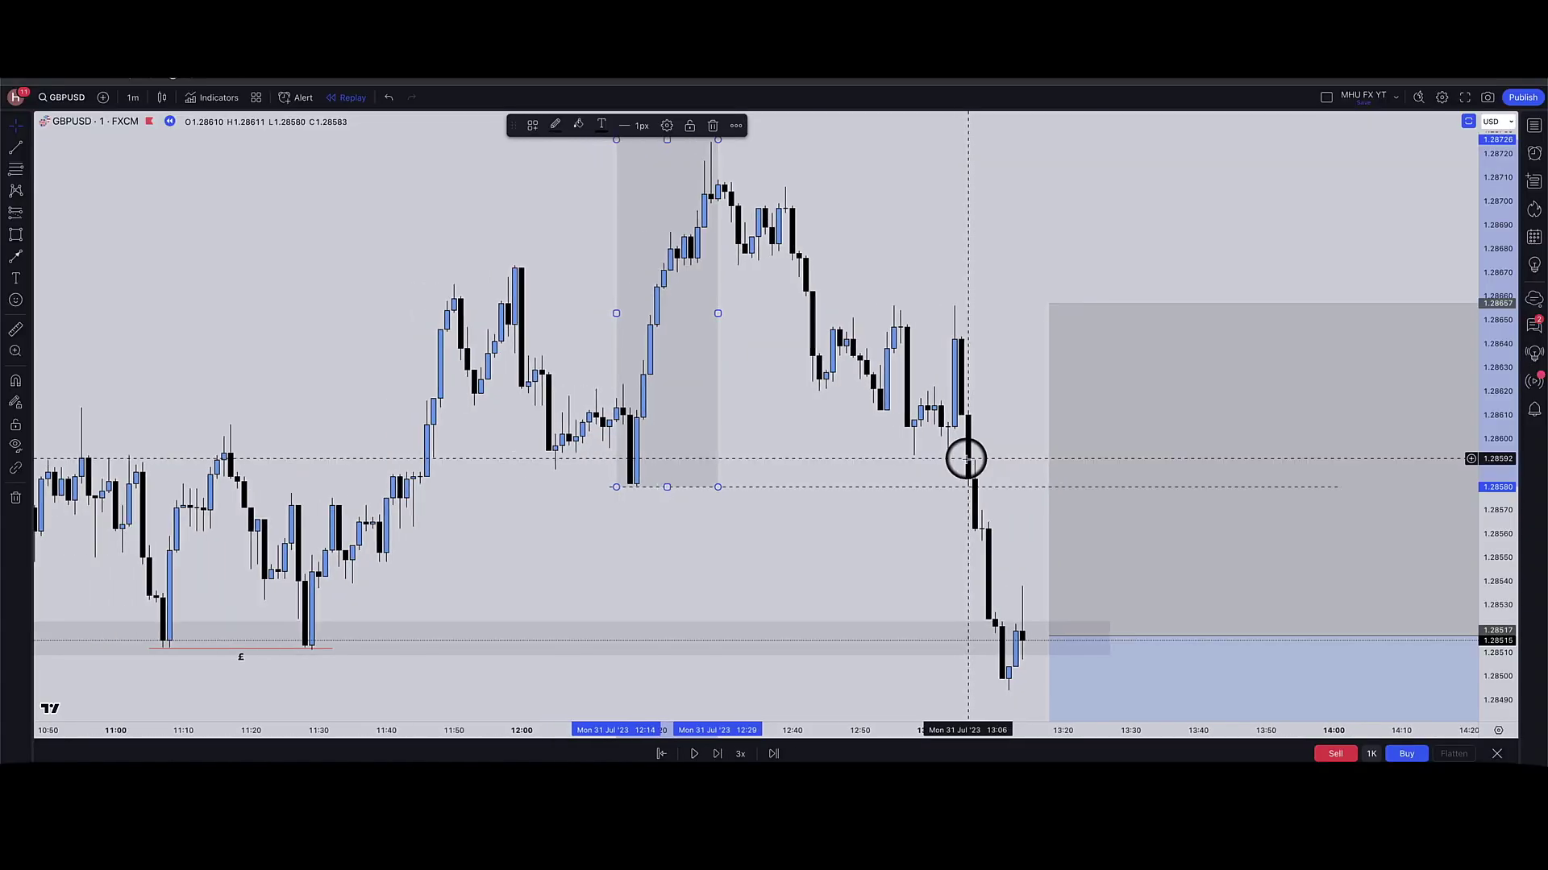
pyautogui.scroll(-5, 965, 460)
pyautogui.scroll(-4, 965, 459)
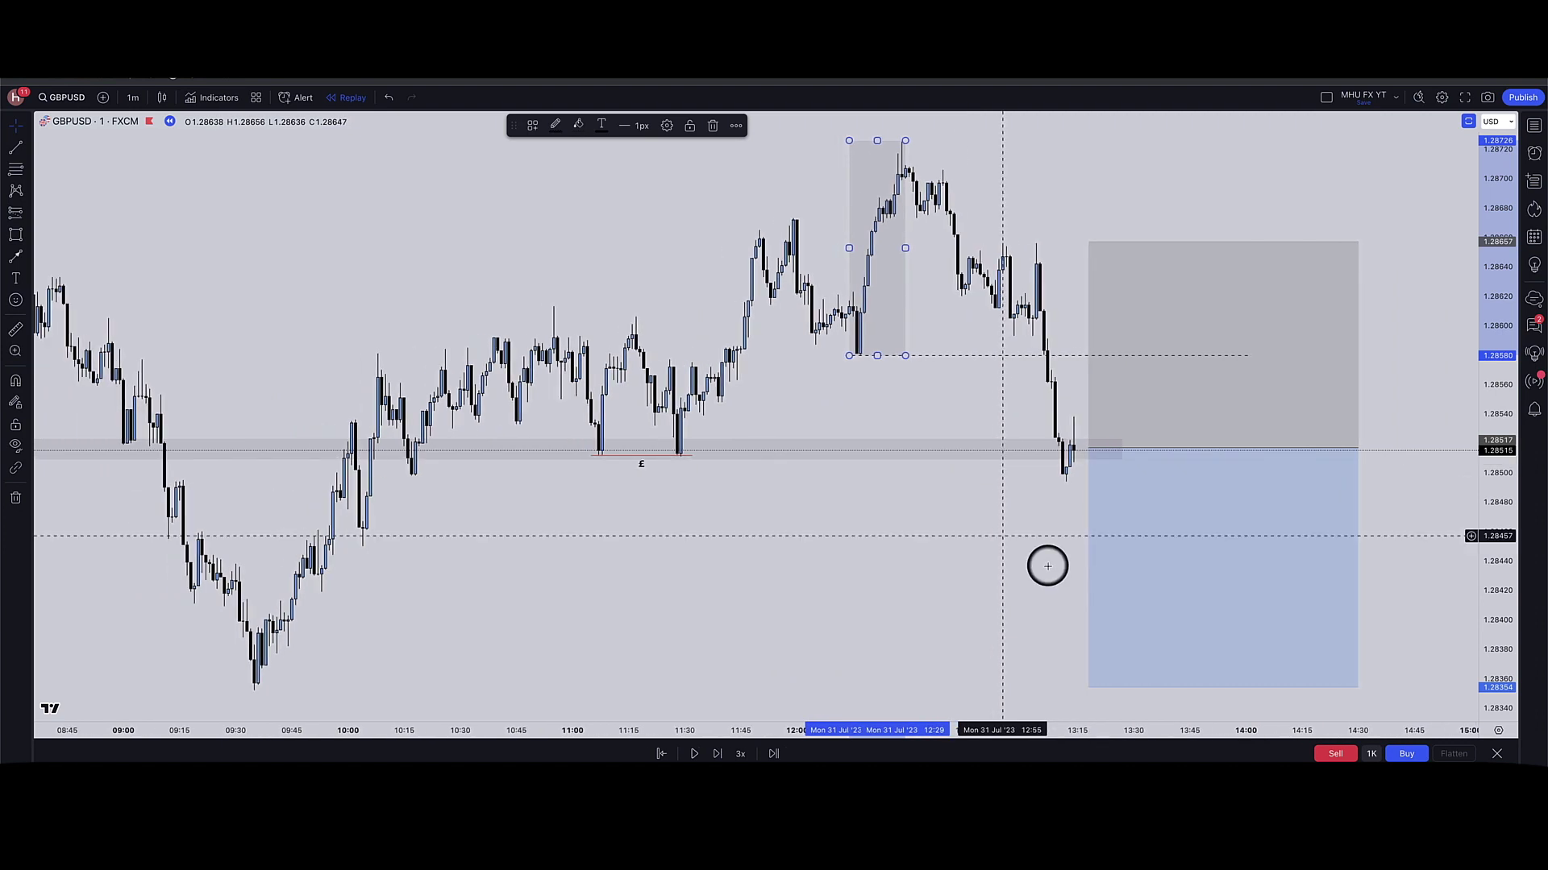
# - Check the trade's stop and 1.28349 target, then box the imbalance above the entry
pyautogui.click(1074, 500)
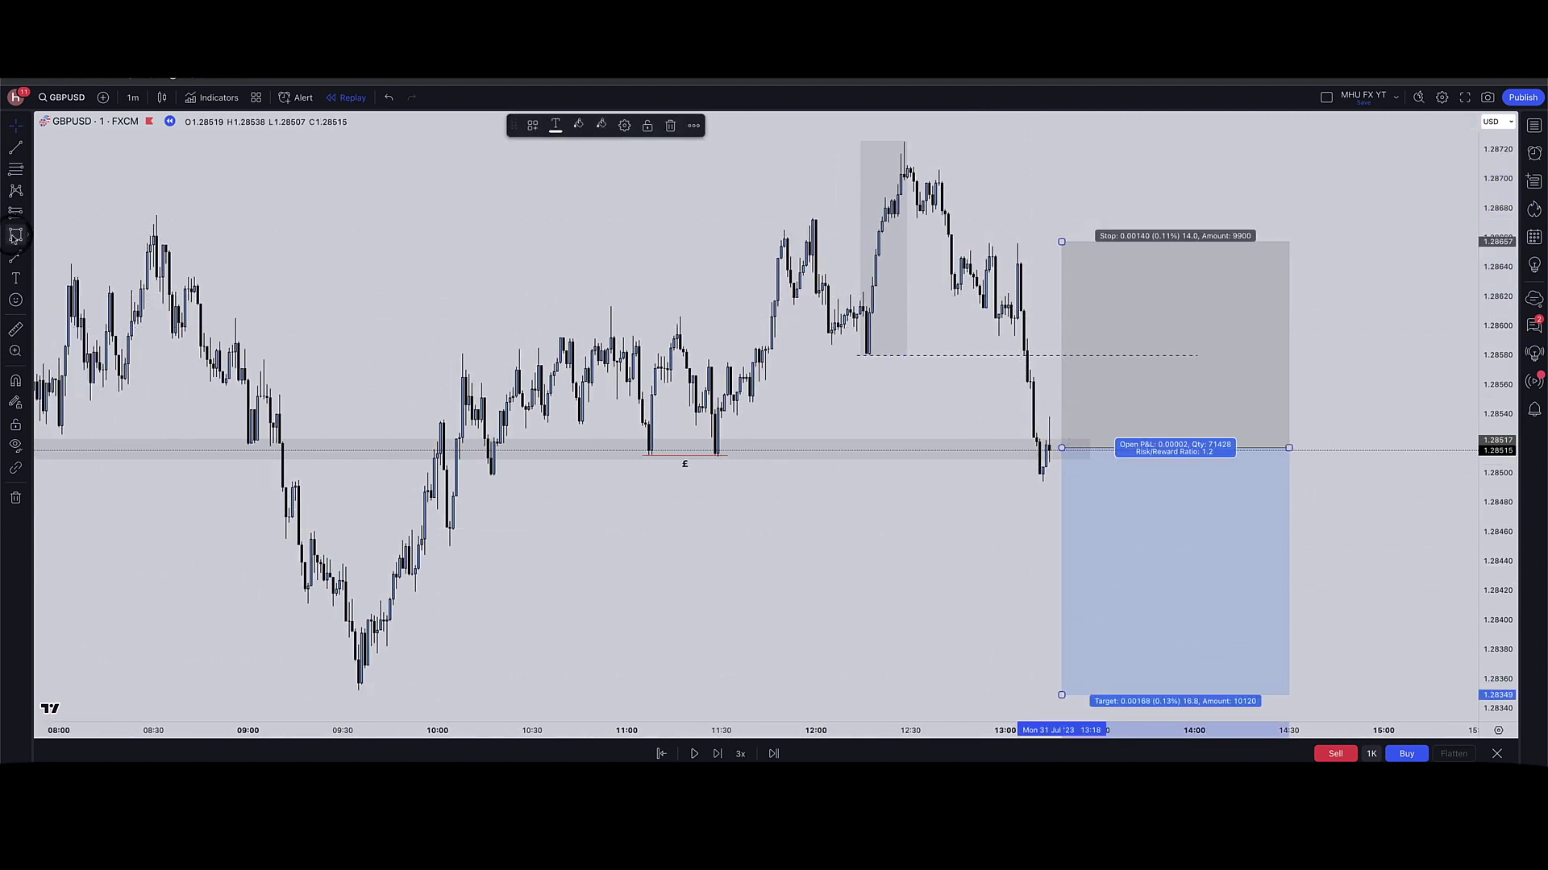
pyautogui.click(849, 352)
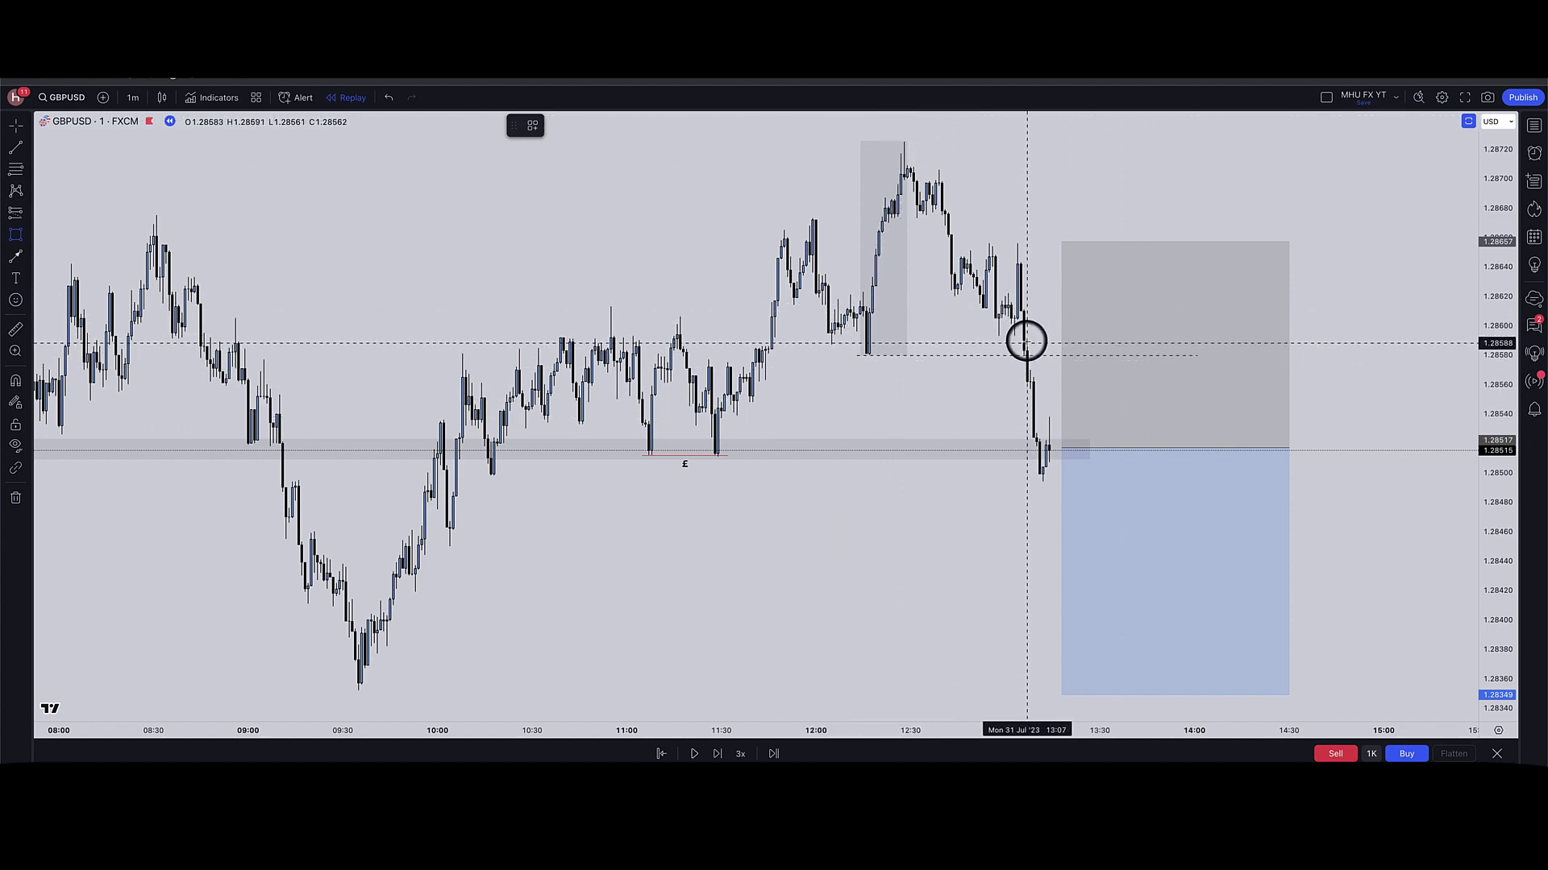
pyautogui.moveTo(1017, 309); pyautogui.dragTo(1320, 338)
# - Label the imbalance rectangle 'imb'
pyautogui.click(1346, 263)
pyautogui.doubleClick(1322, 325)
pyautogui.write('imb')
pyautogui.click(864, 560)
pyautogui.click(1032, 418)
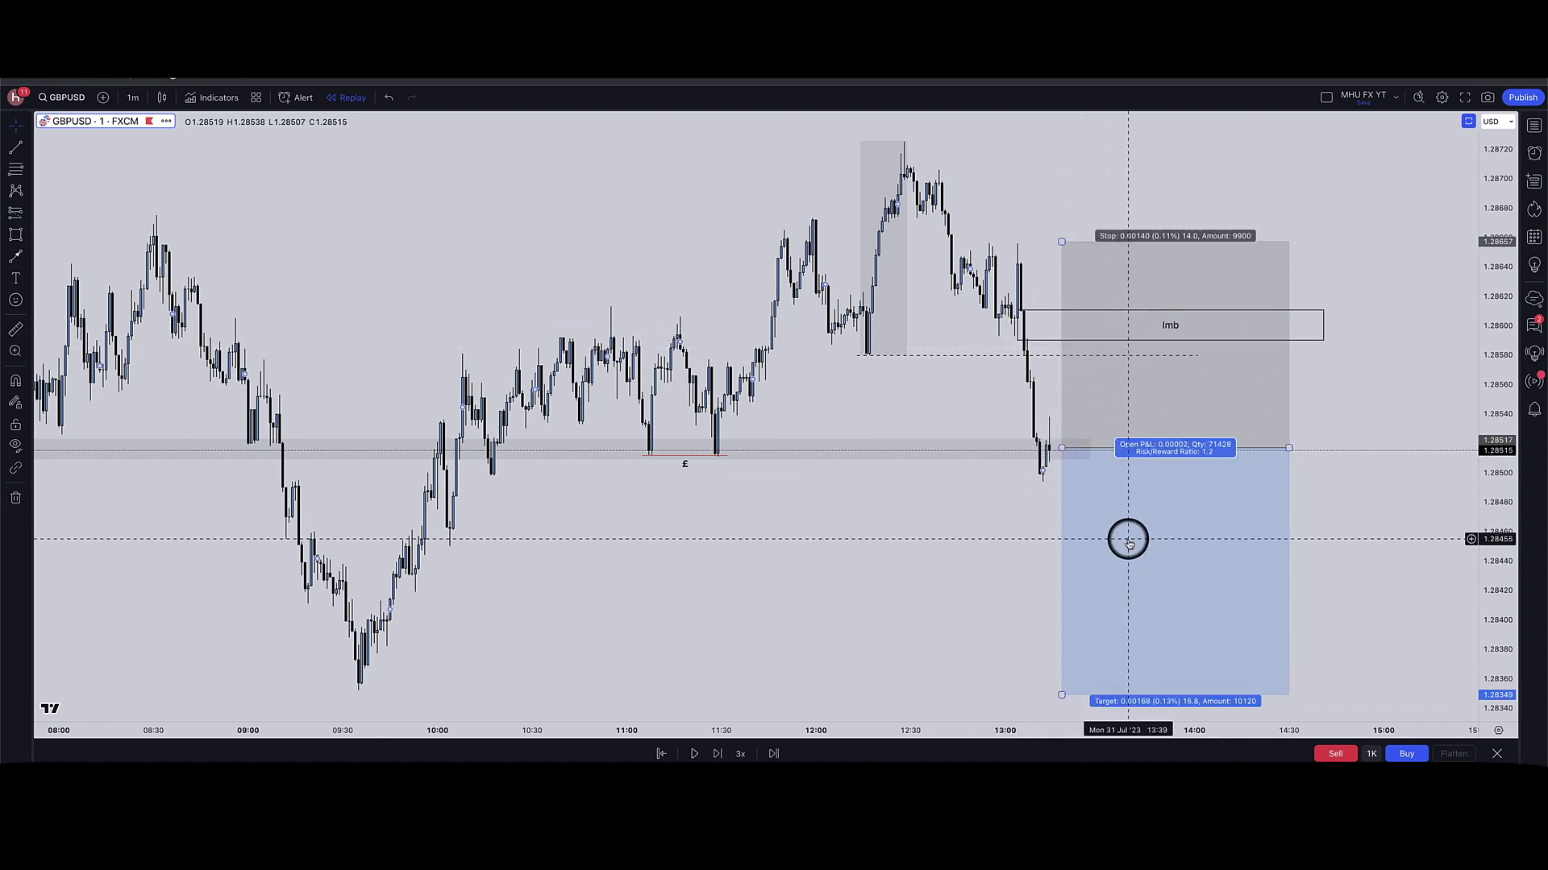
# - Add a short at 1.28590 under the Imb box, stop 1.28635, target near 1.28353
pyautogui.click(28, 214)
pyautogui.click(73, 257)
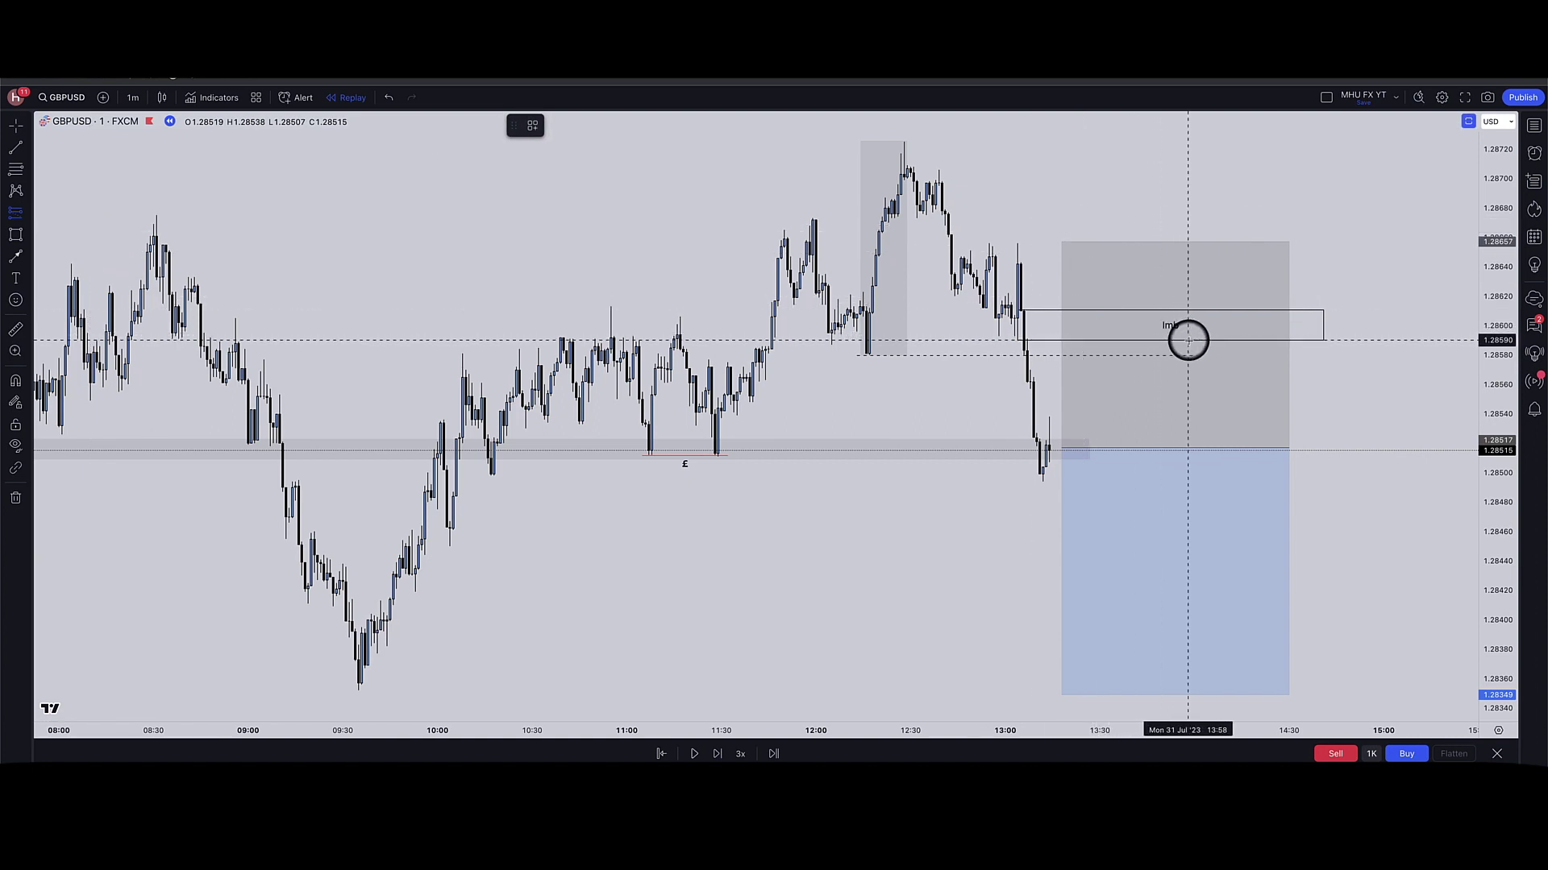
pyautogui.click(1188, 342)
pyautogui.moveTo(1188, 230); pyautogui.dragTo(1183, 276)
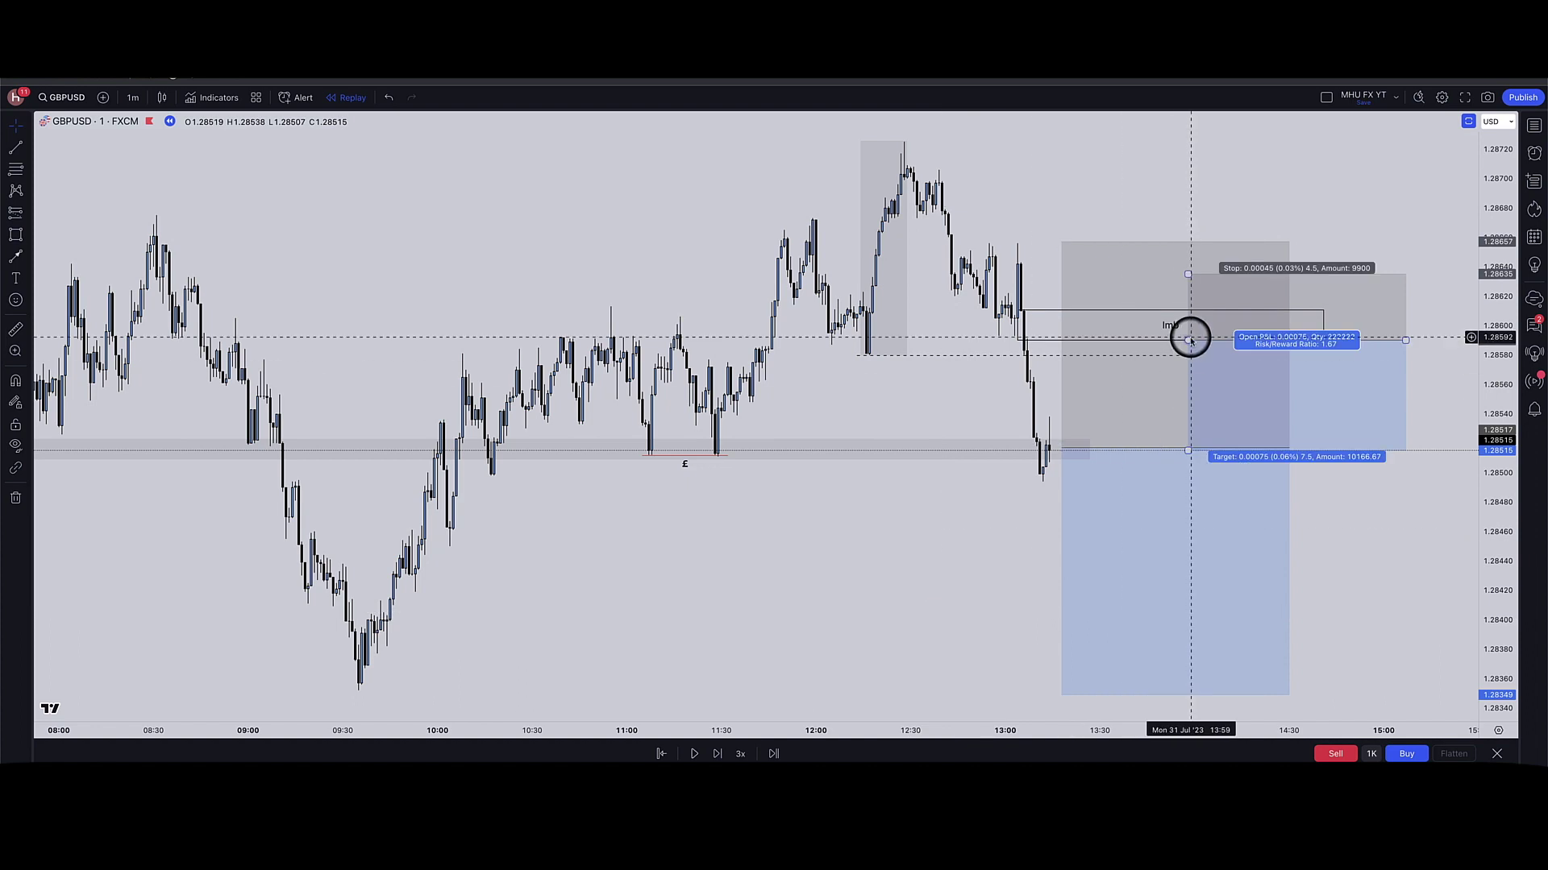
pyautogui.moveTo(1187, 449); pyautogui.dragTo(1169, 693)
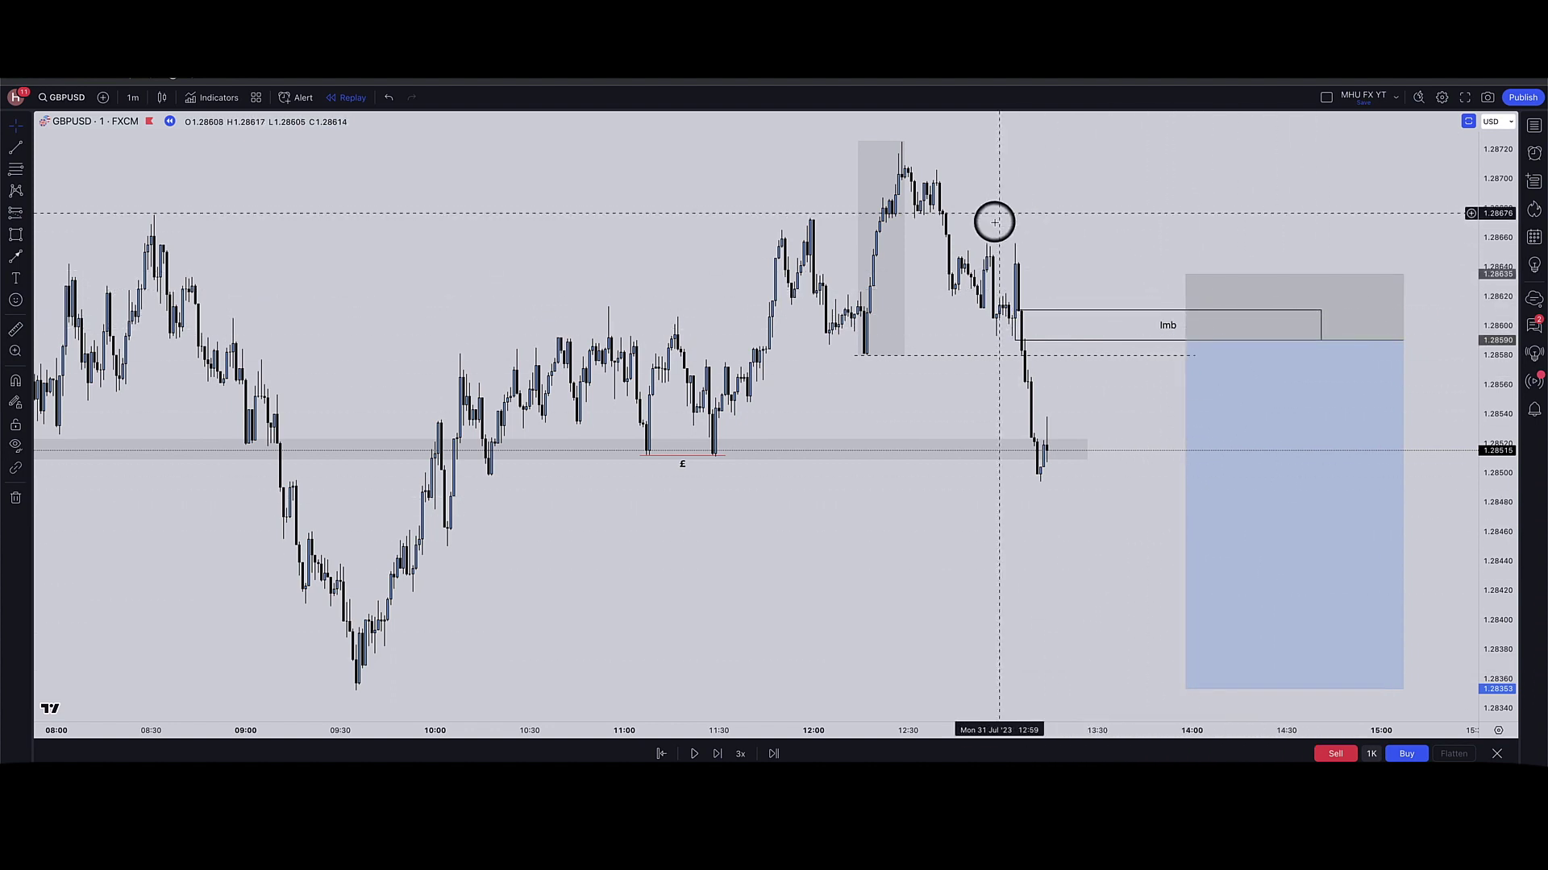
pyautogui.moveTo(756, 709)
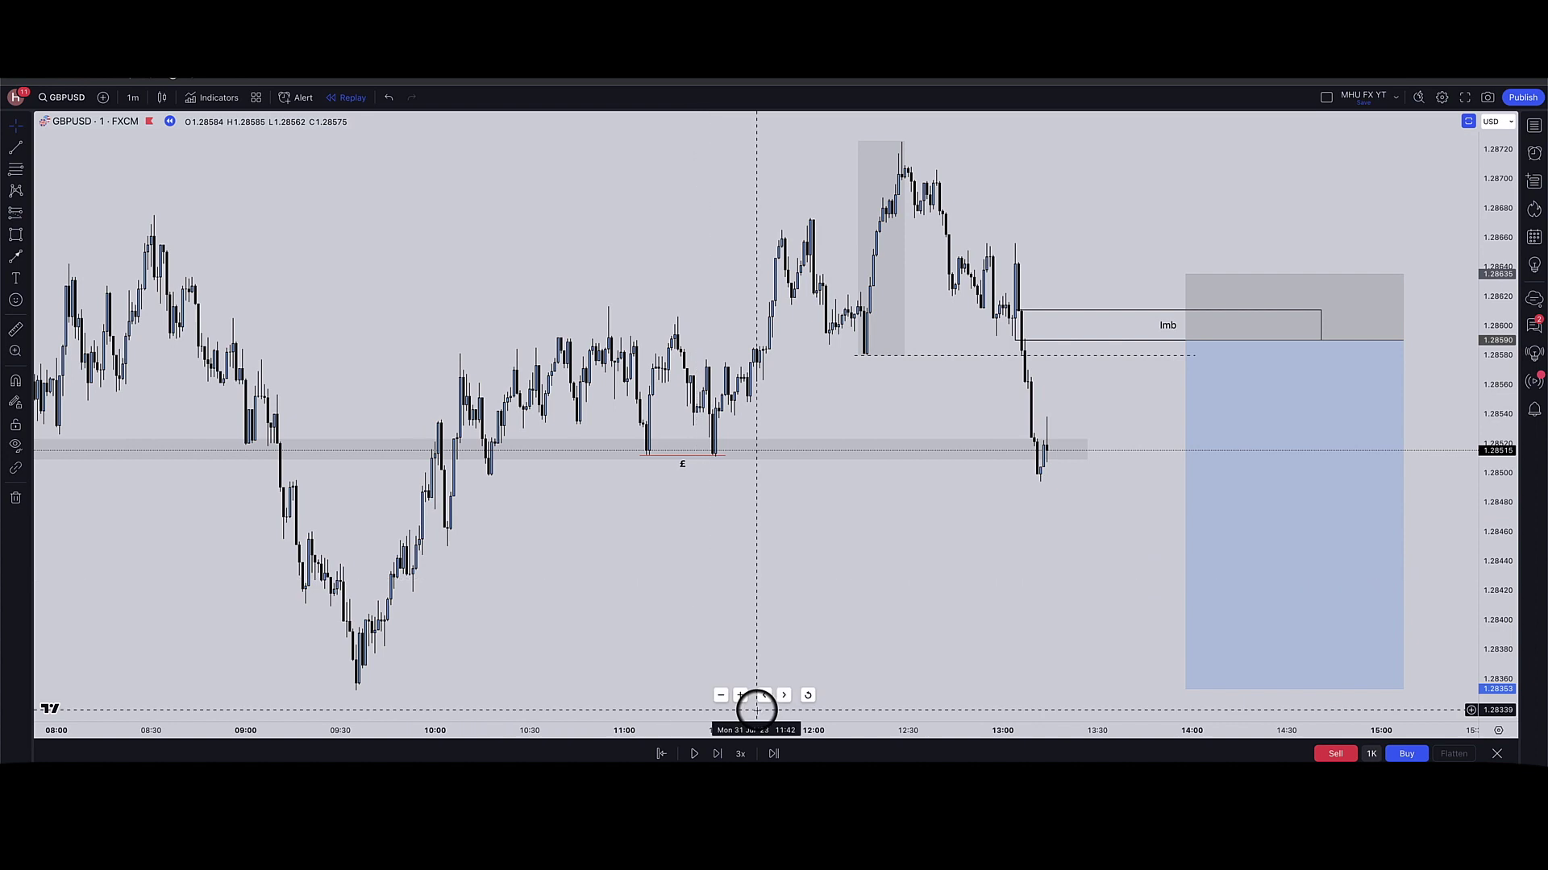
# - Play the bar replay until GBPUSD climbs to about 1.28566, then pause
pyautogui.click(694, 754)
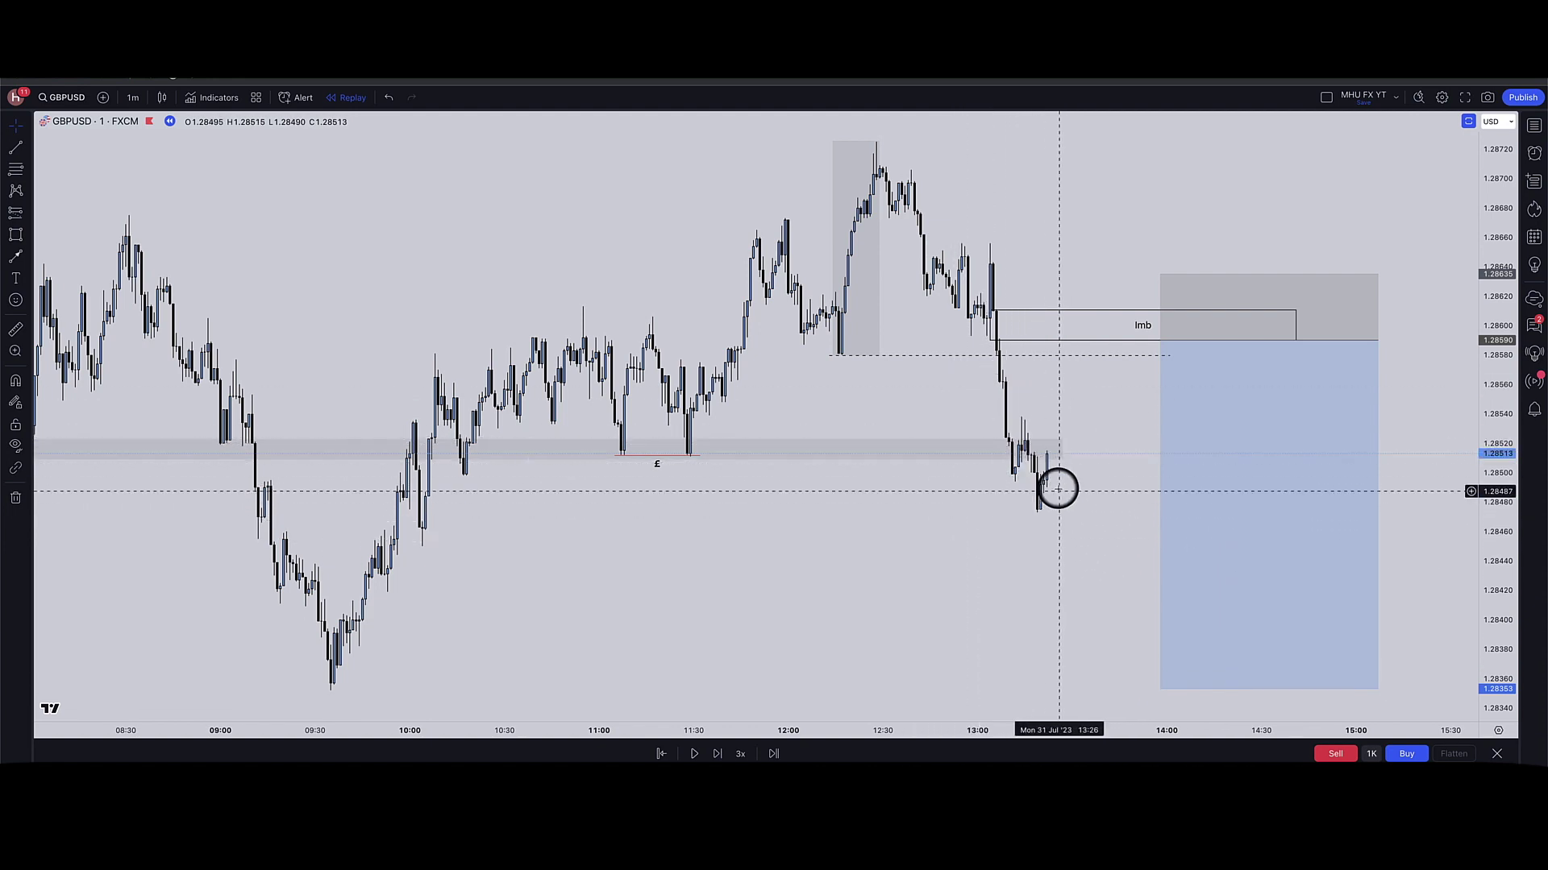
pyautogui.click(694, 755)
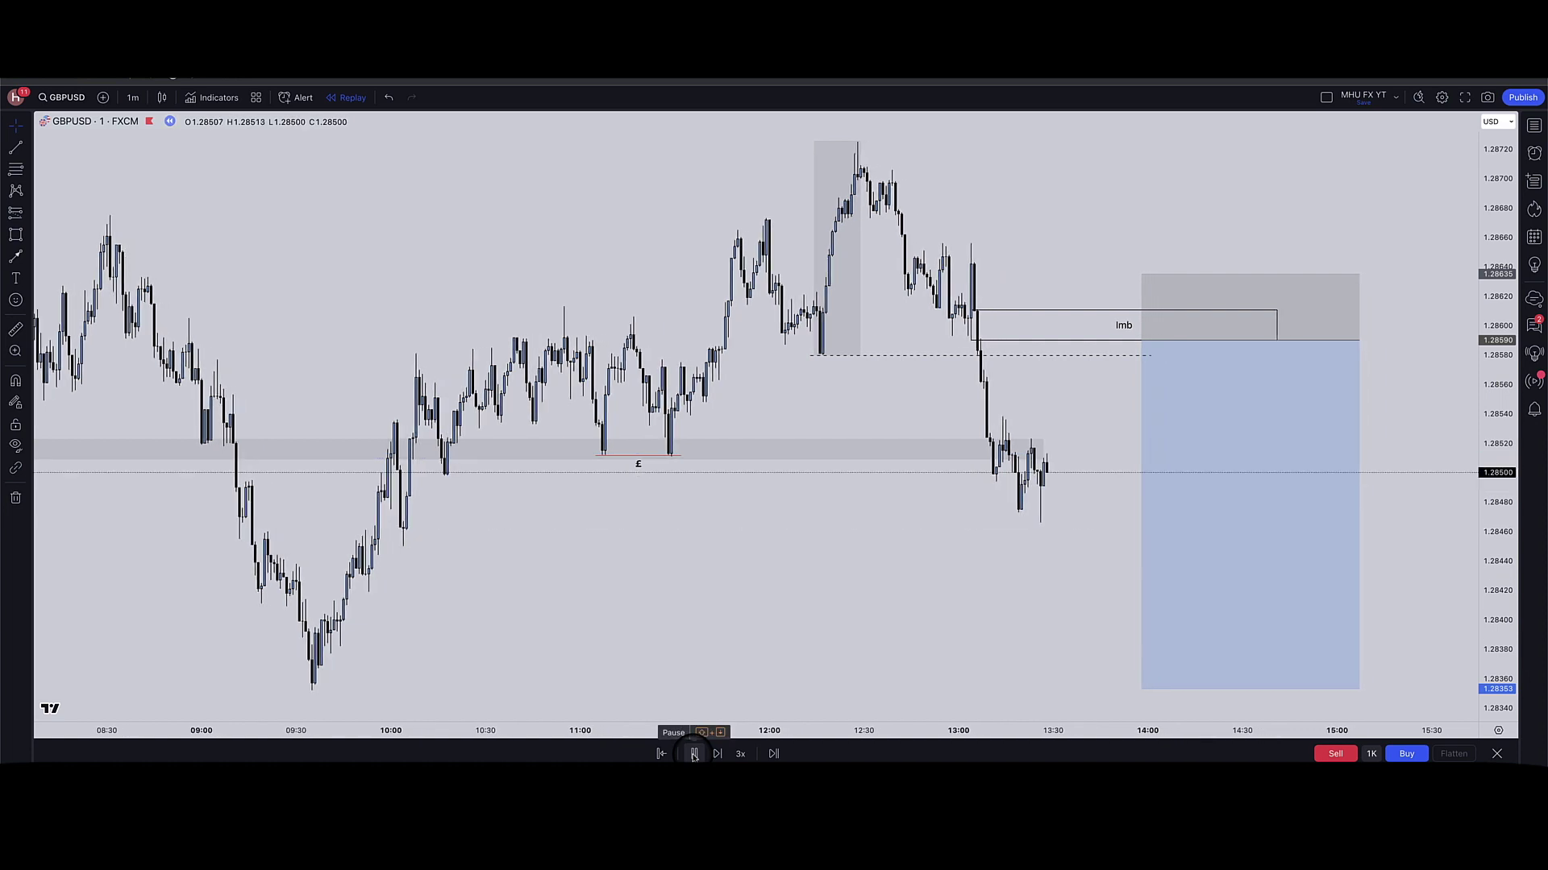
pyautogui.click(693, 755)
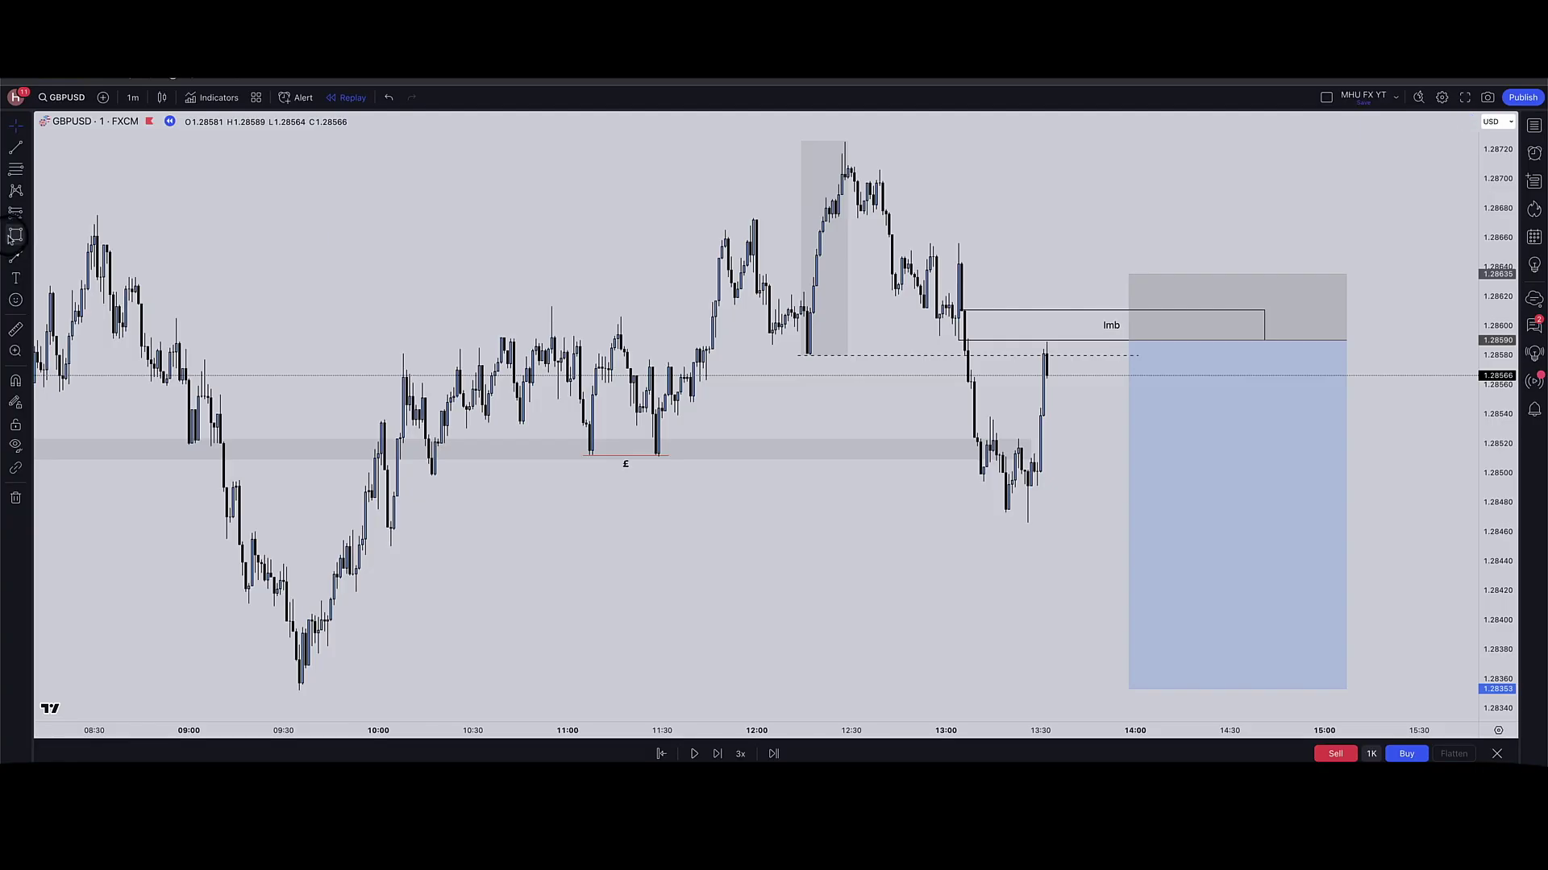
# - Draw a purple rectangle from the chart's left edge to just below the Imb box
pyautogui.click(15, 235)
pyautogui.click(56, 334)
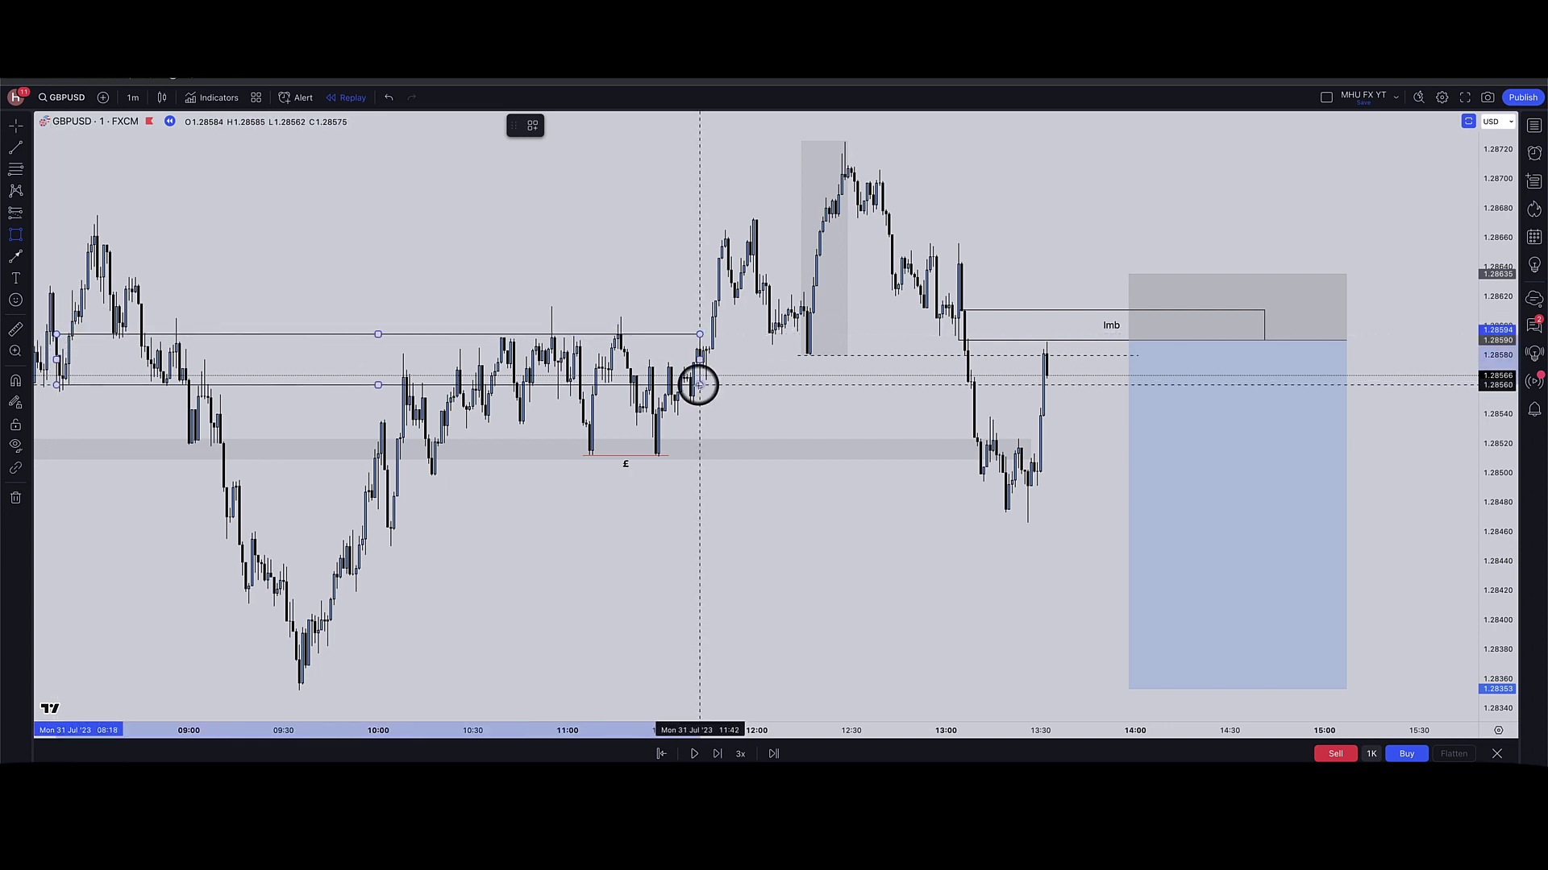
pyautogui.click(1126, 360)
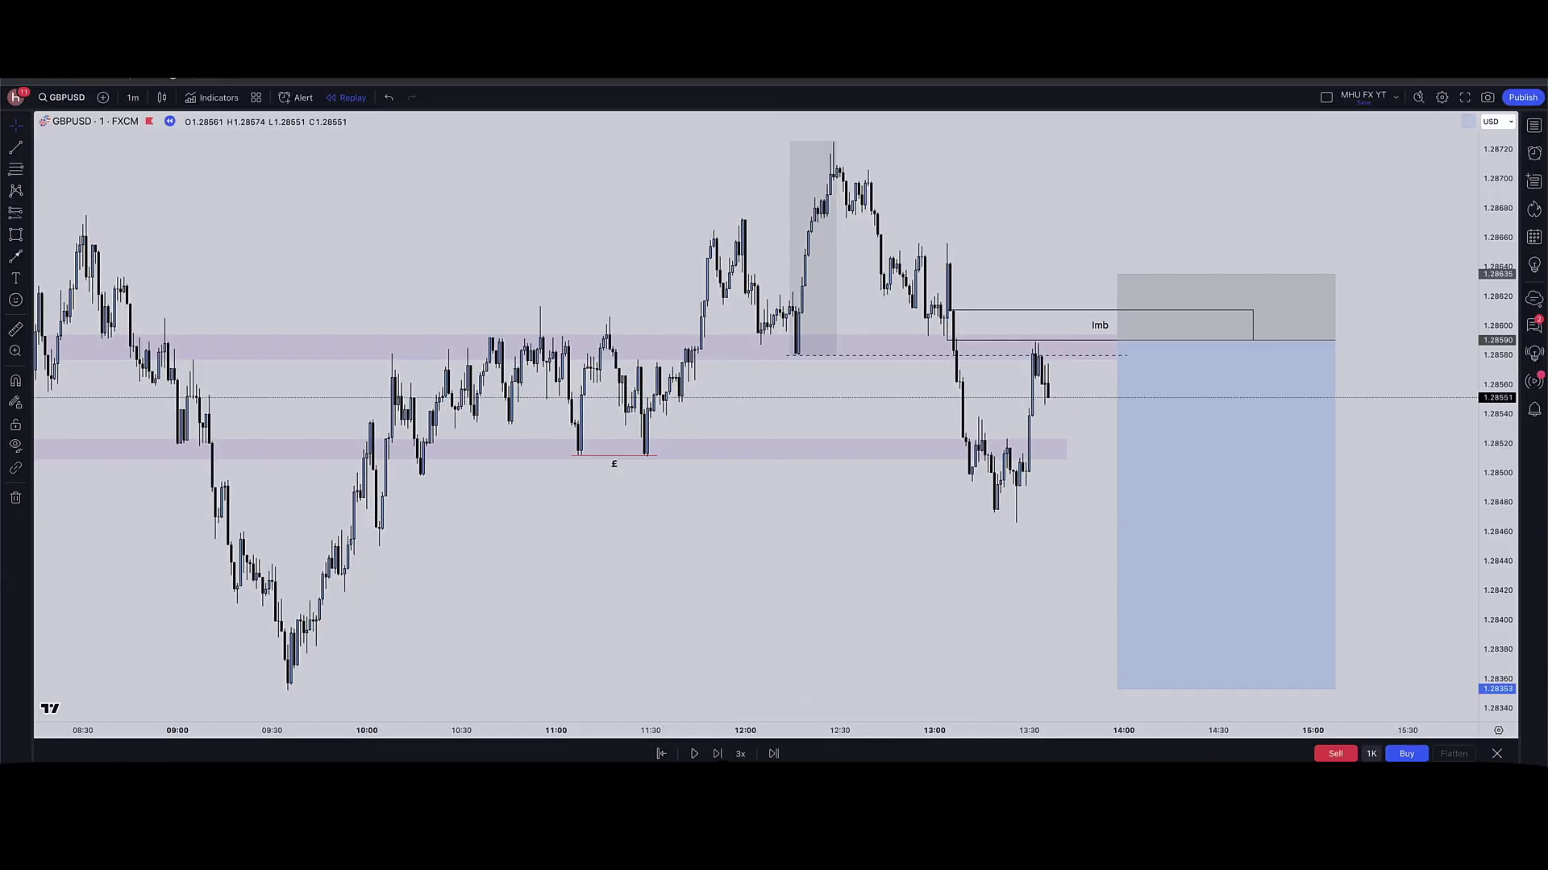
# - Replay until price touches the purple zone near 1.28566, then select the Imb box
pyautogui.click(694, 754)
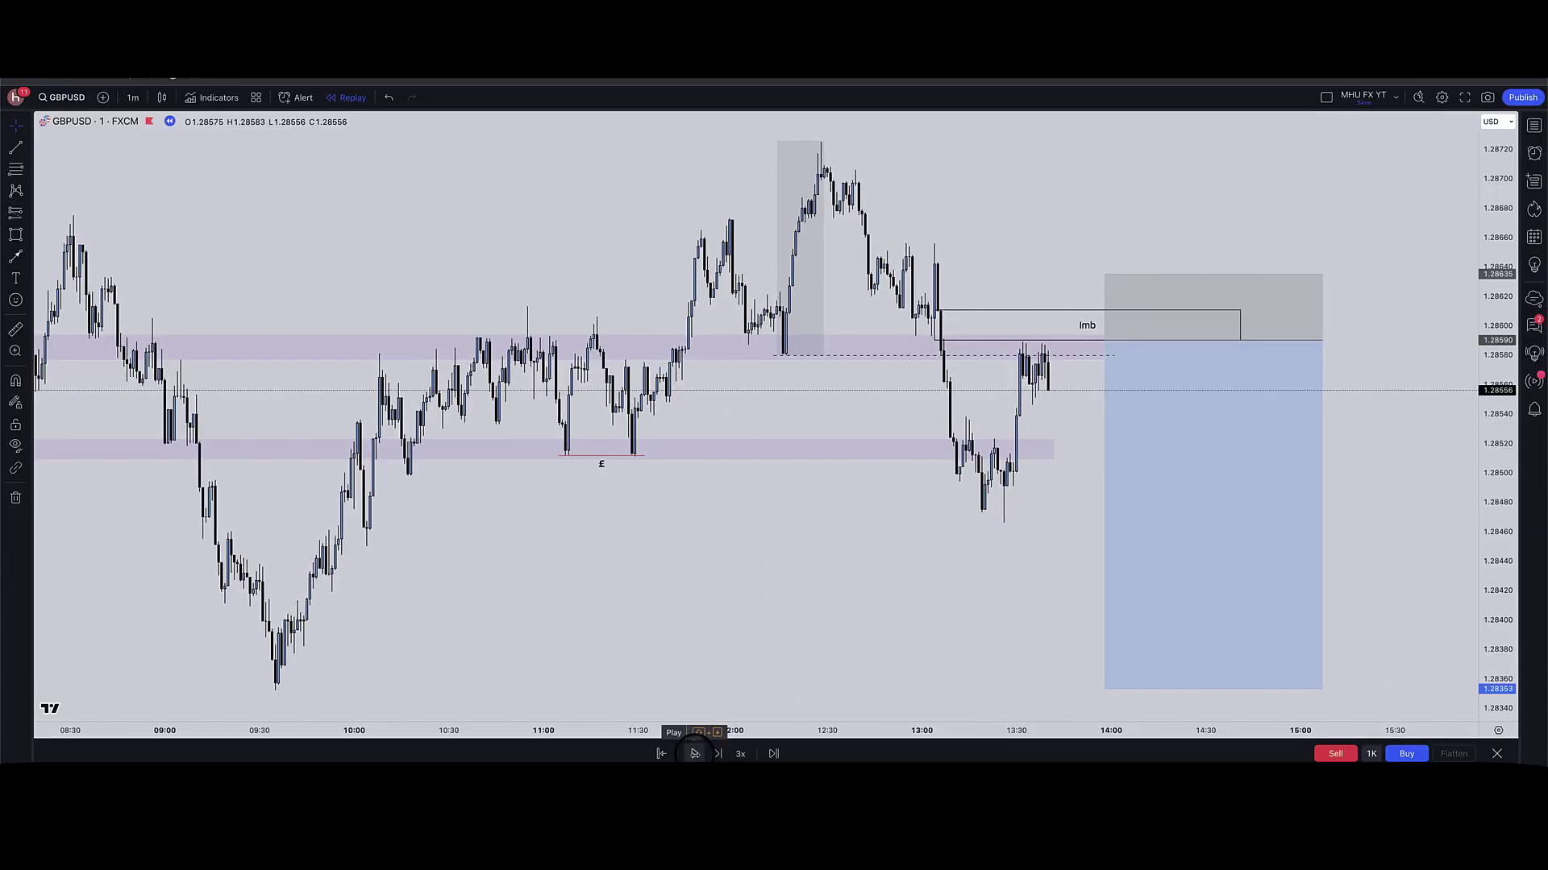
pyautogui.click(1042, 341)
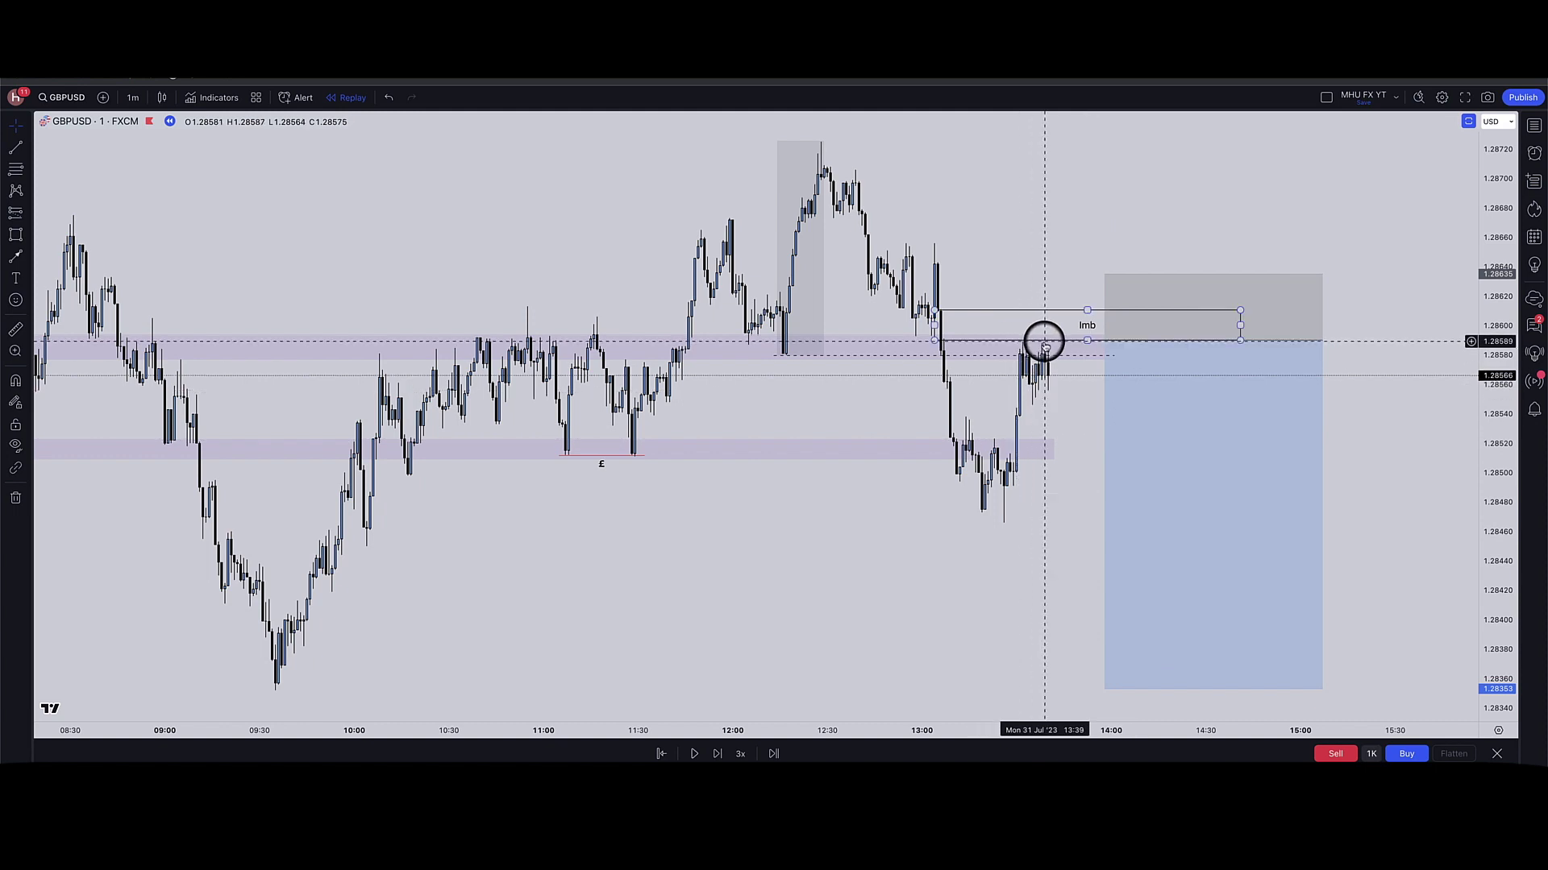
pyautogui.scroll(5, 1046, 342)
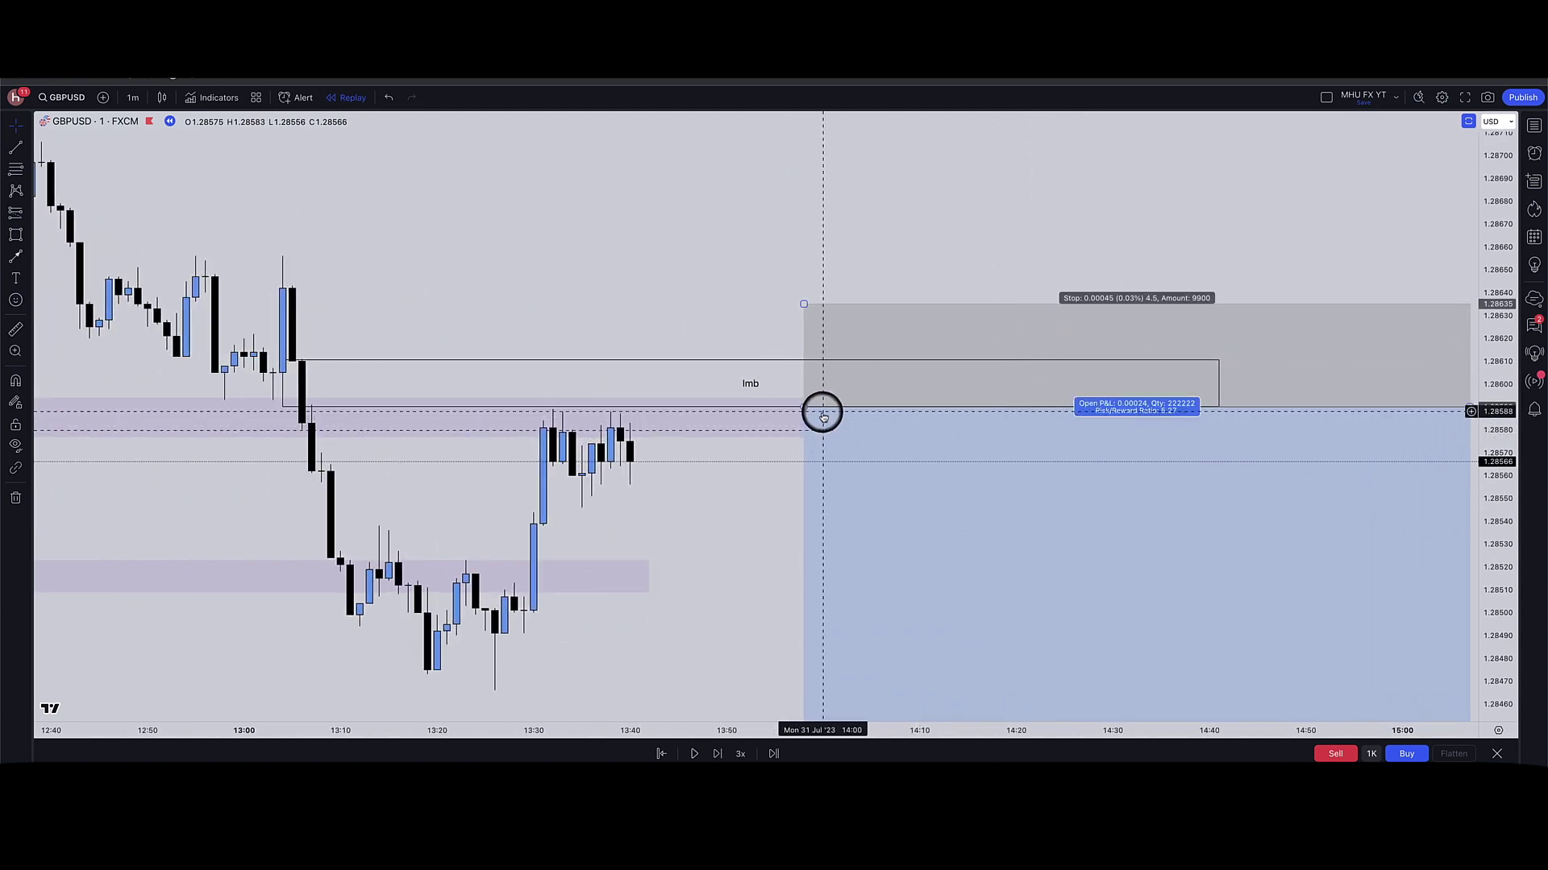
pyautogui.moveTo(800, 407)
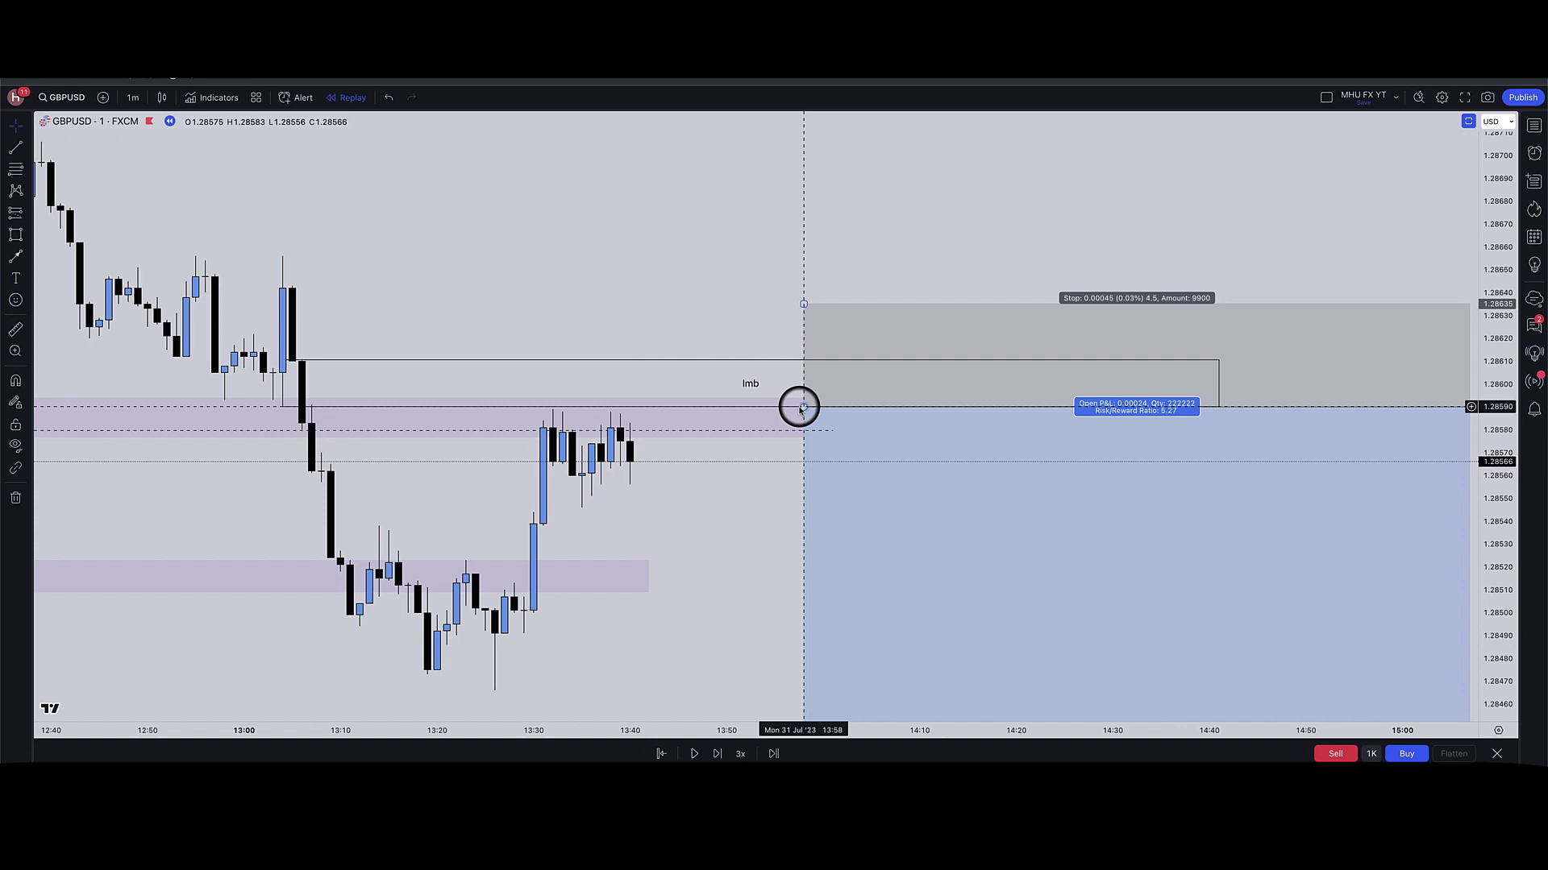
pyautogui.scroll(-2, 694, 432)
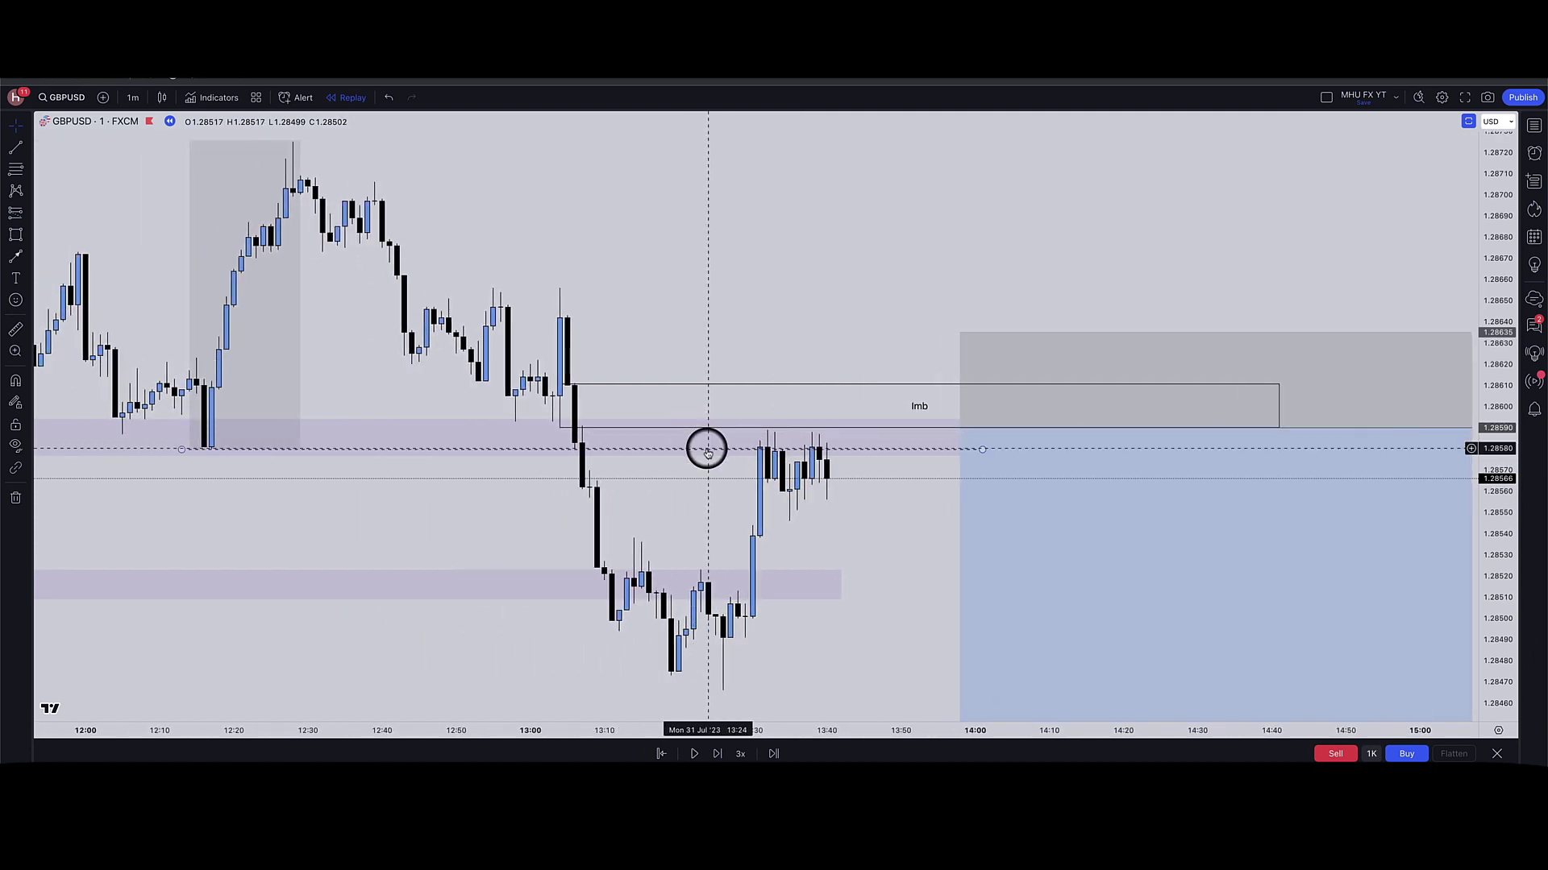
pyautogui.click(559, 428)
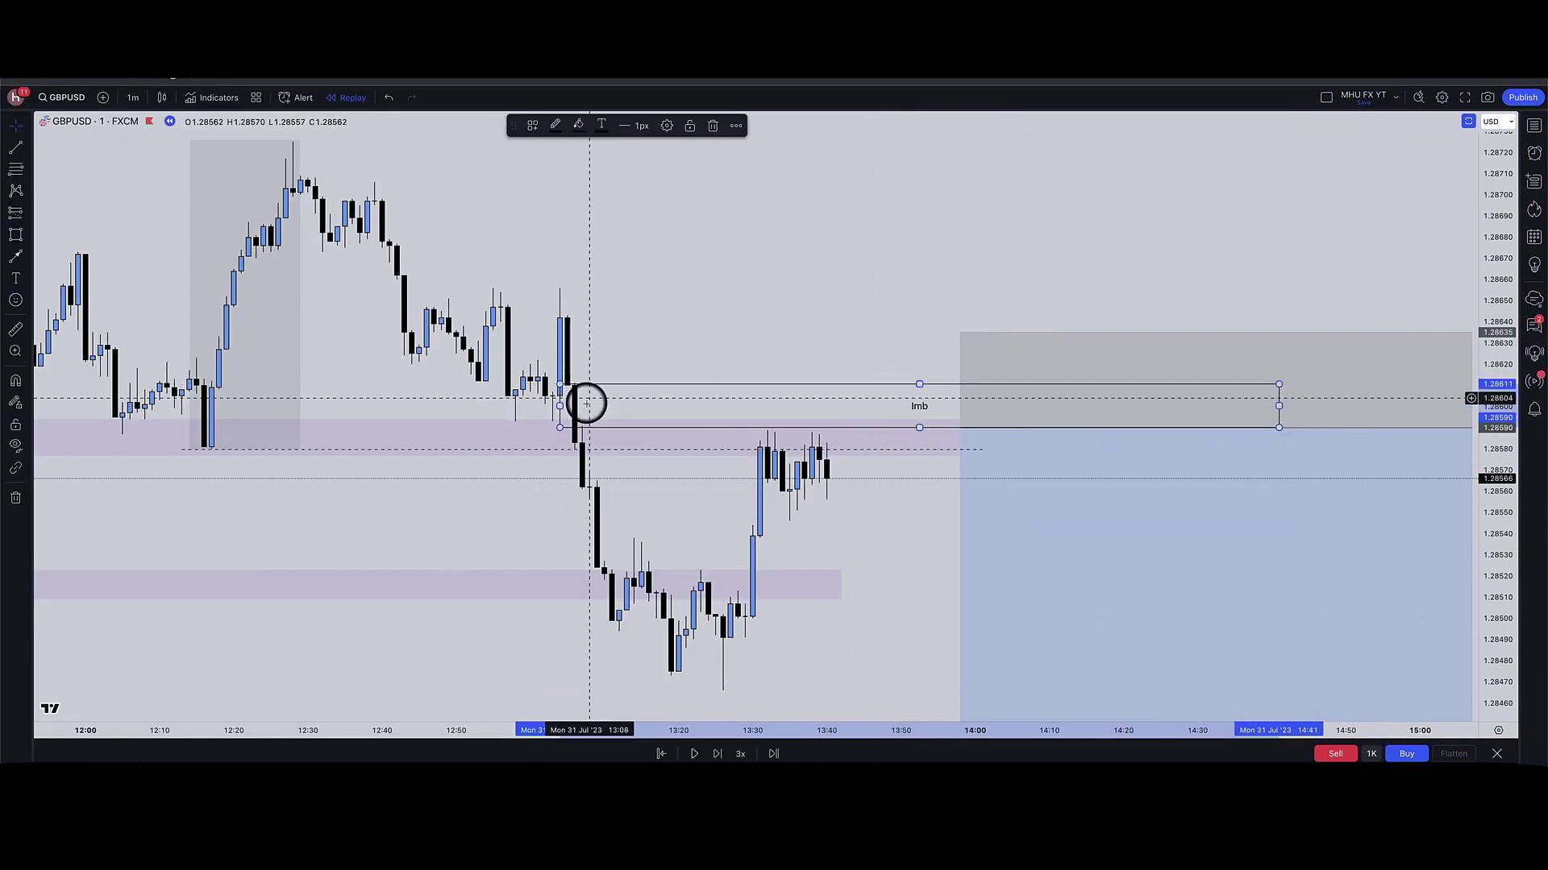
# - Run the replay until price wicks to 1.28619 inside the Imb box
pyautogui.click(694, 754)
pyautogui.click(694, 754)
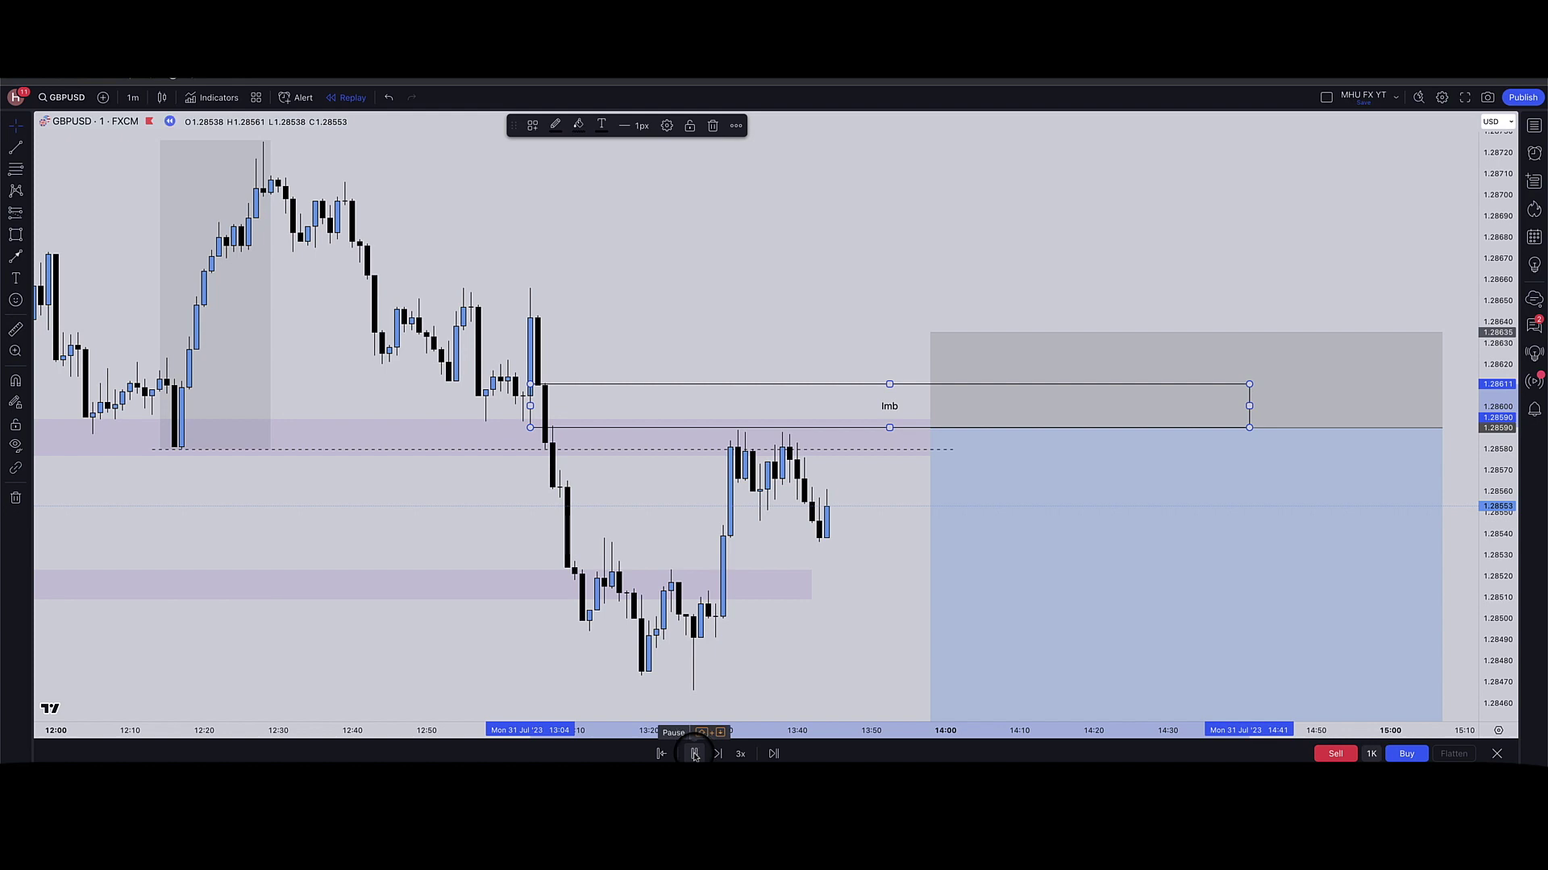
pyautogui.click(694, 753)
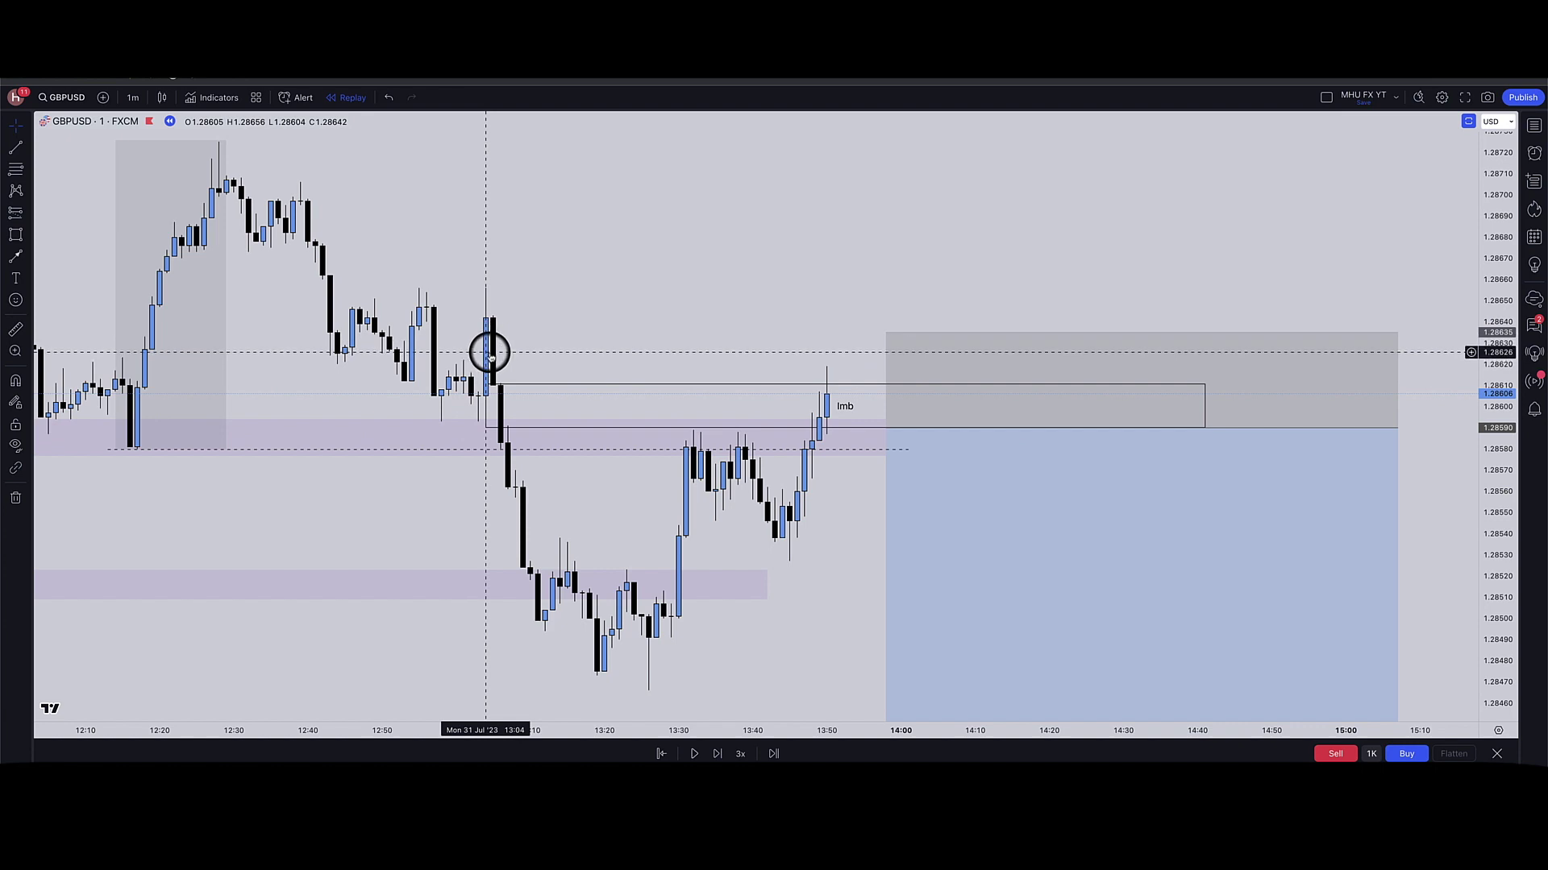
# - Draw a Fib retracement from the Imb box's lower edge to the latest high, then pan the live chart to earlier candles
pyautogui.click(15, 169)
pyautogui.click(470, 428)
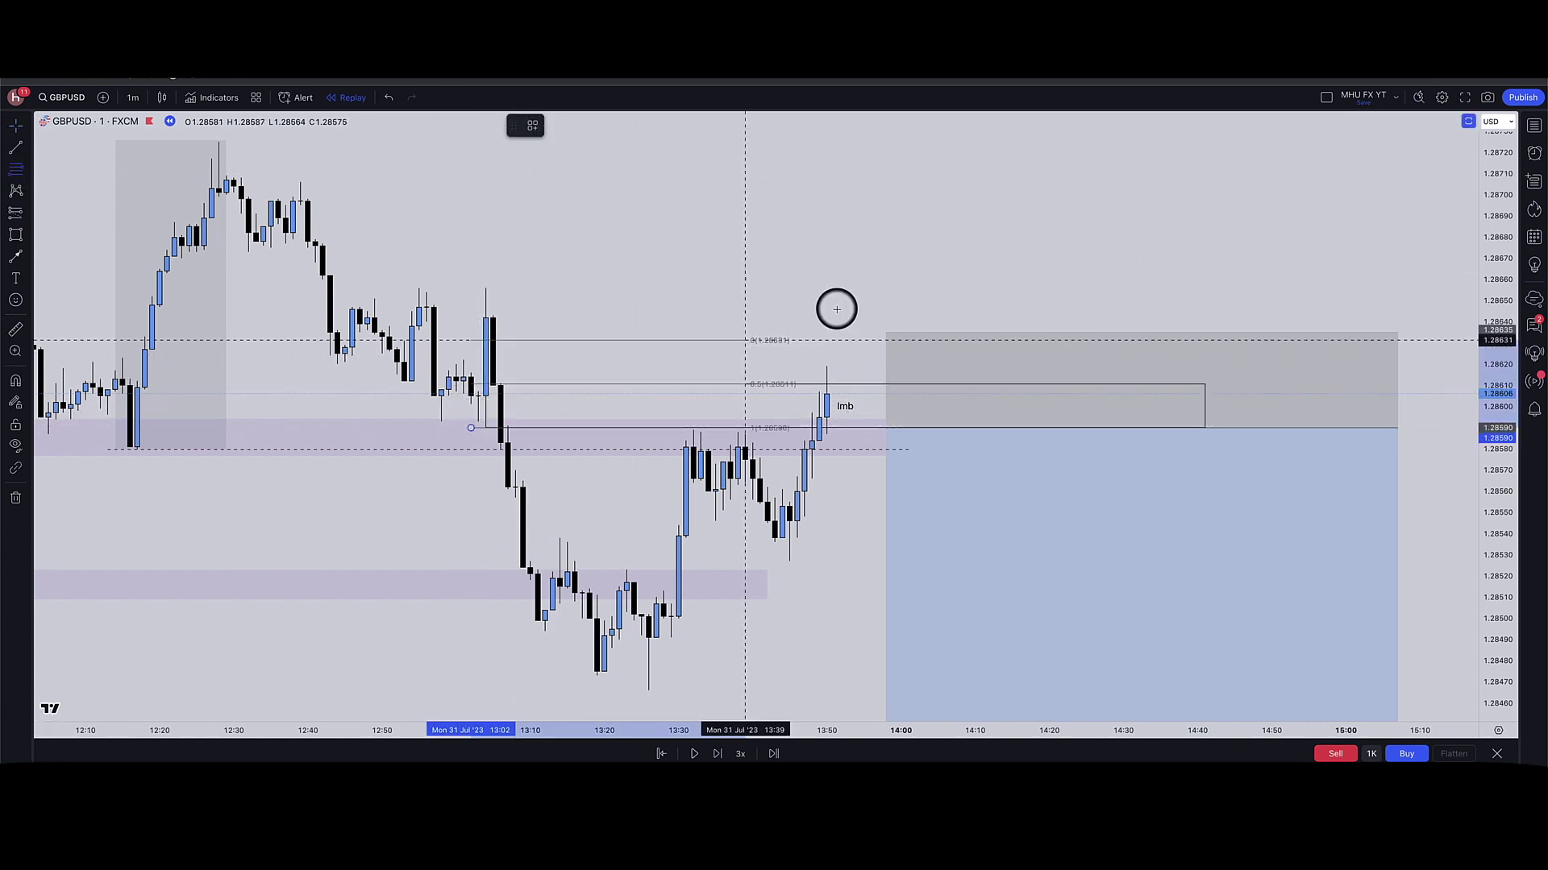
pyautogui.click(1034, 287)
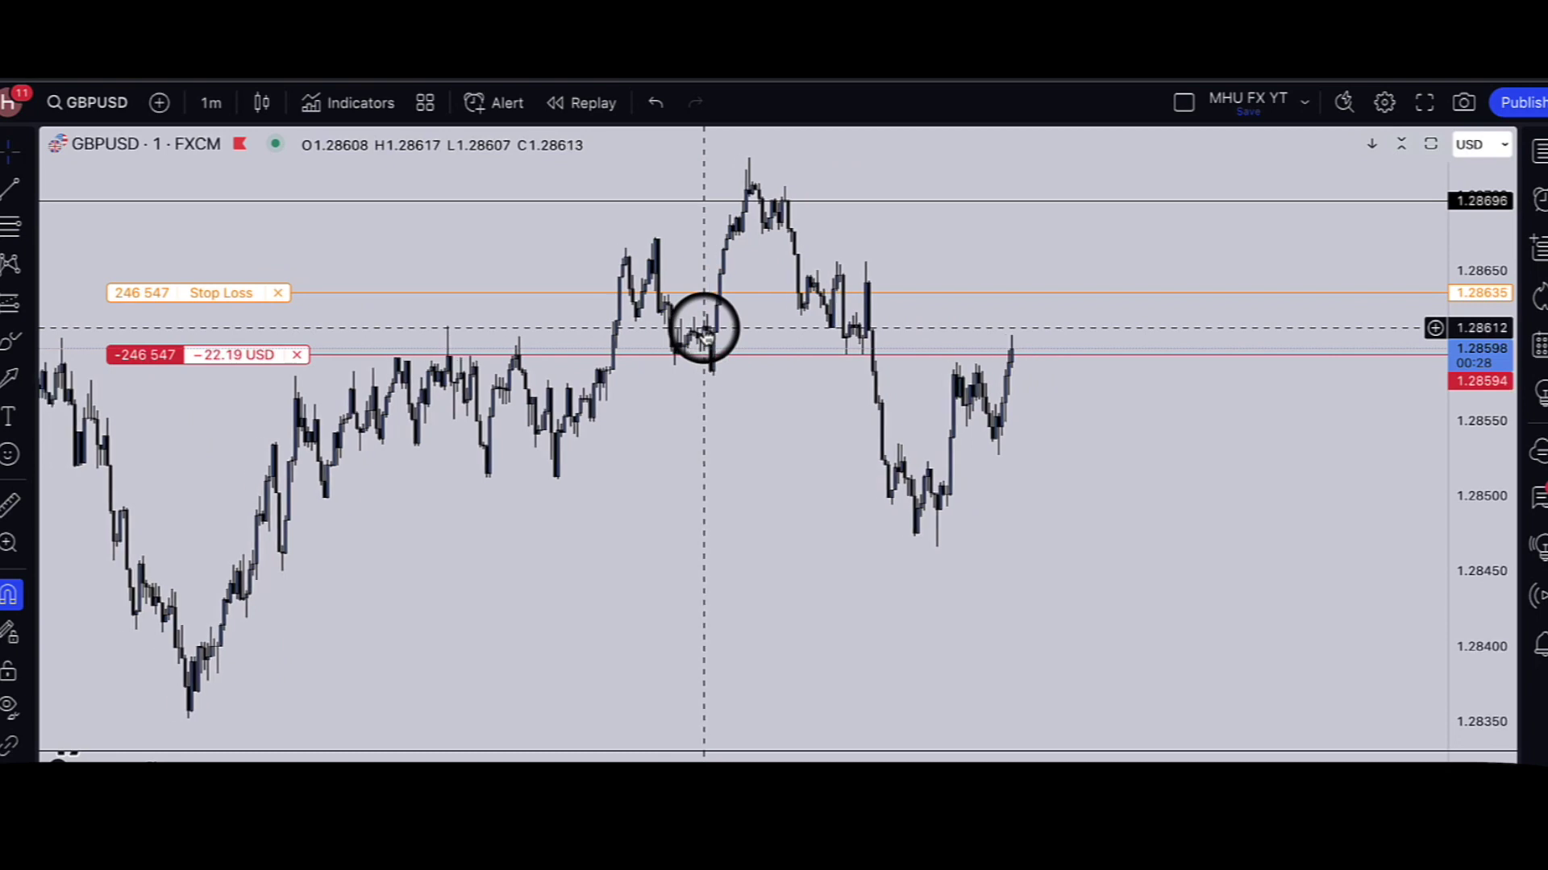
pyautogui.scroll(-2, 560, 225)
pyautogui.moveTo(450, 363); pyautogui.dragTo(536, 532)
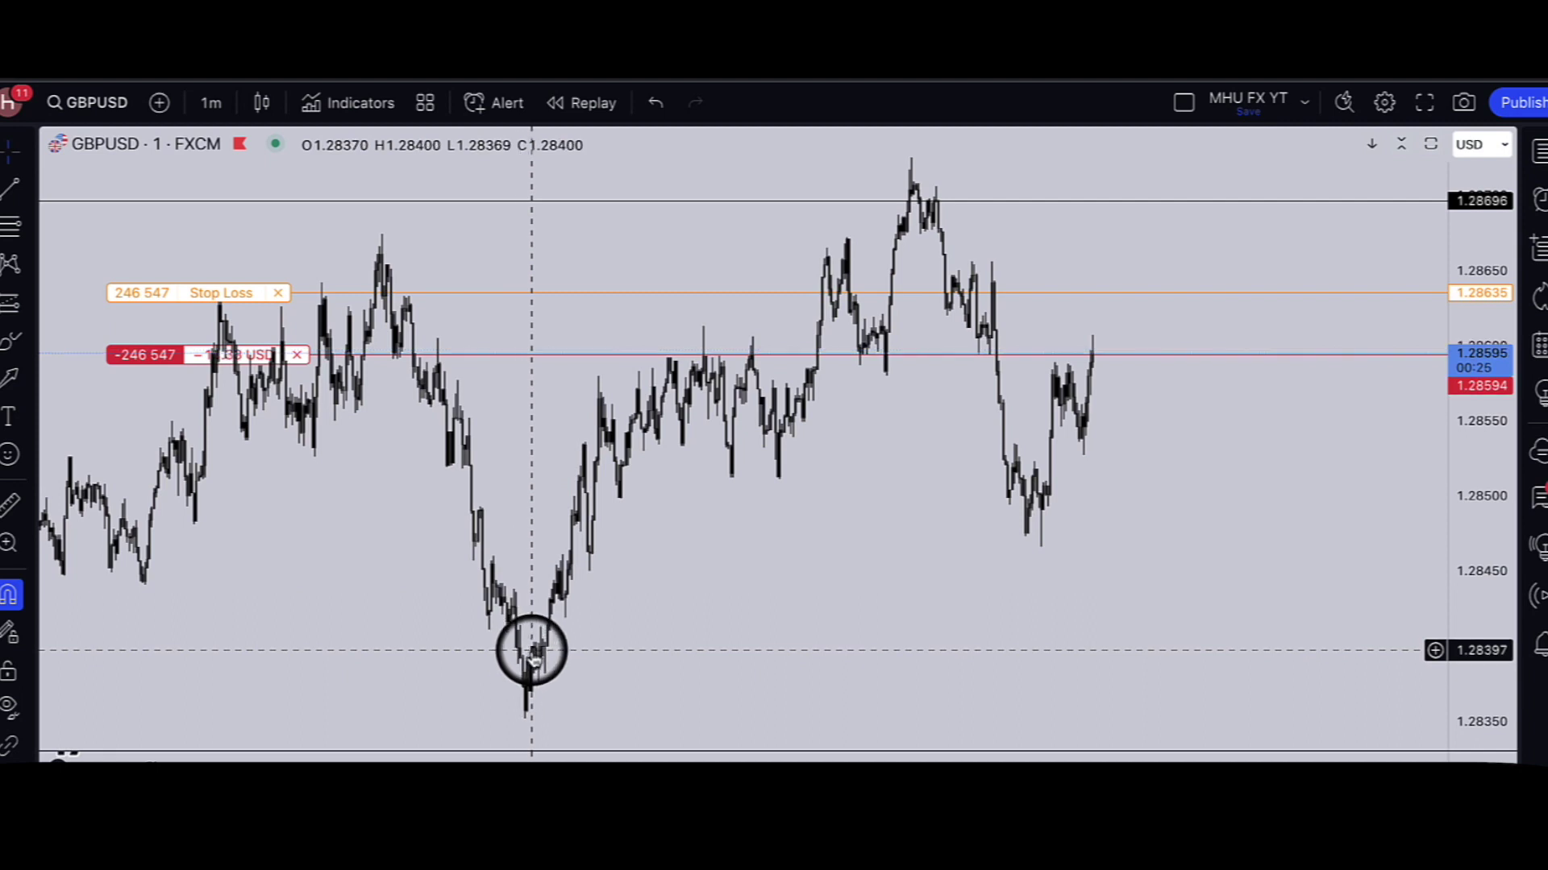
# - Lower the live short's take profit to 1.28285, 30.9 pips away, and confirm the change
pyautogui.scroll(-6, 530, 653)
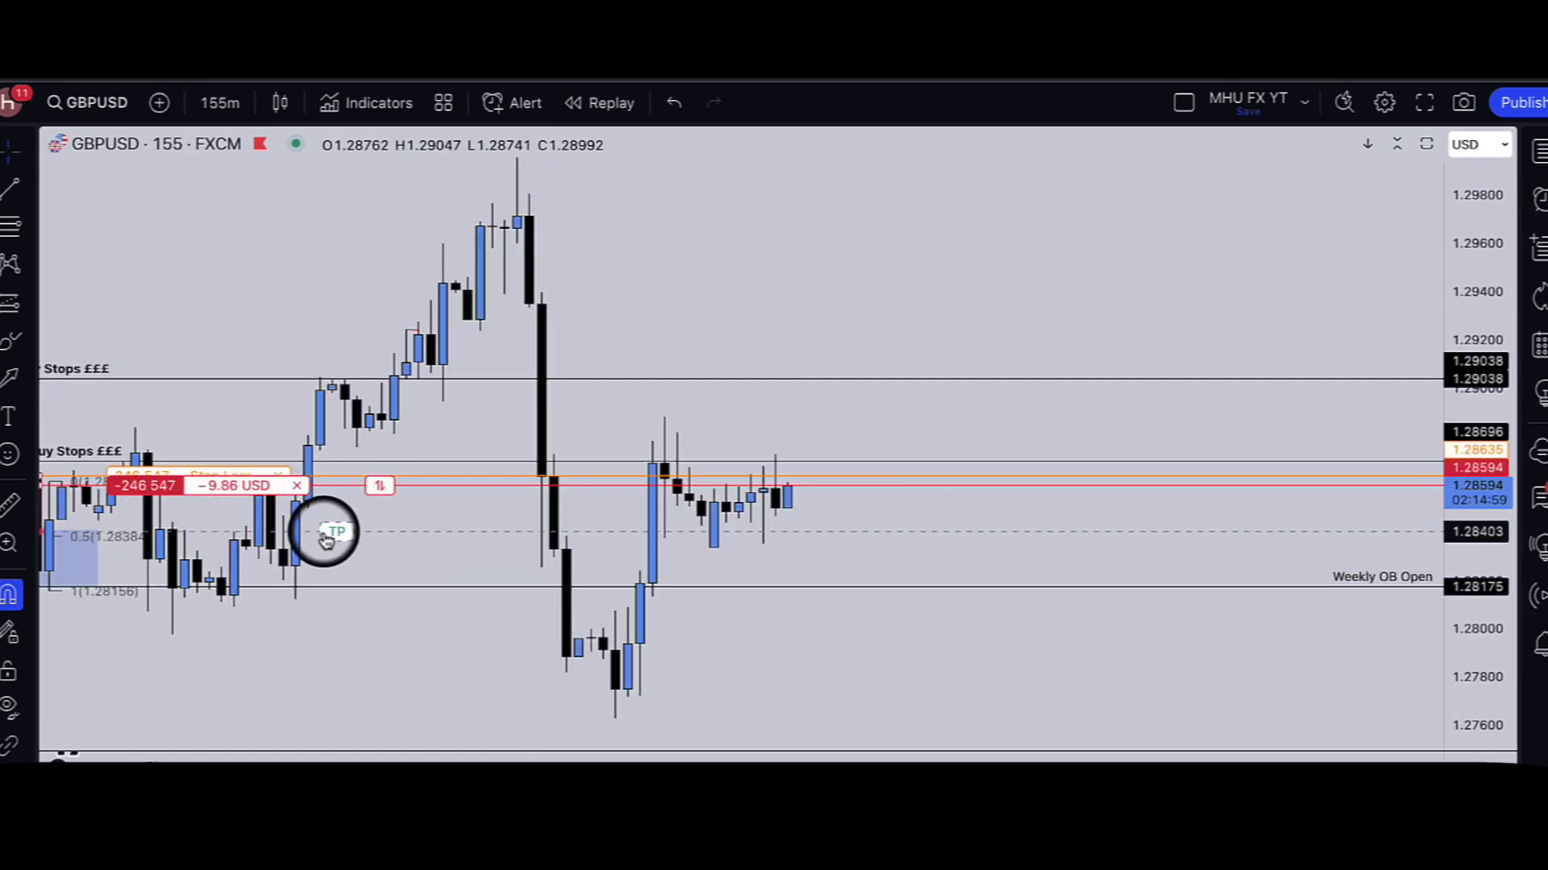
pyautogui.moveTo(326, 540); pyautogui.dragTo(322, 571)
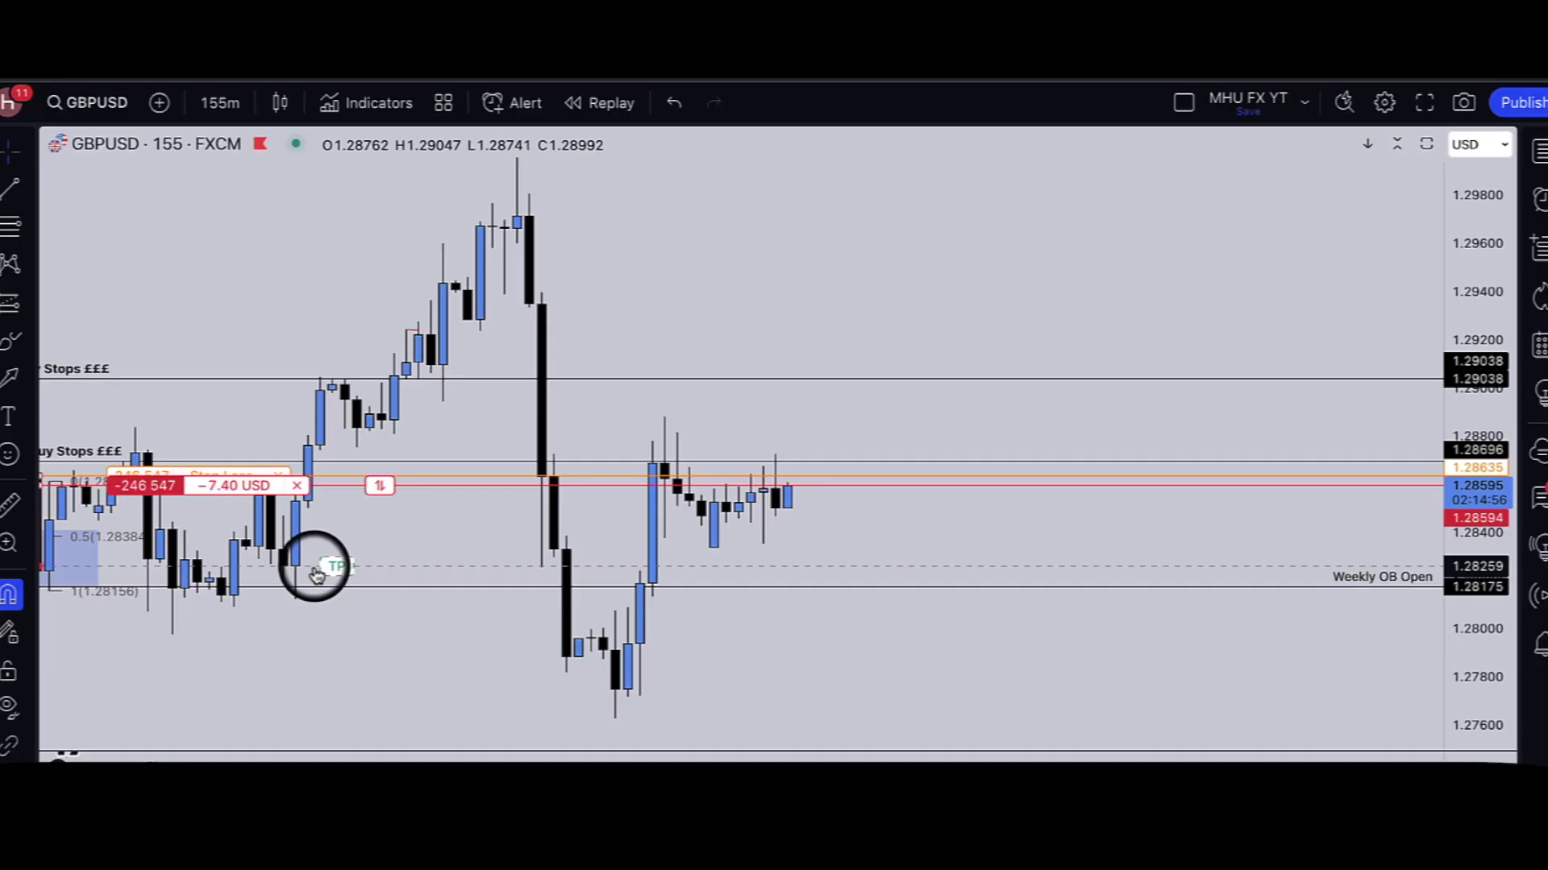
pyautogui.moveTo(311, 570); pyautogui.dragTo(313, 556)
pyautogui.click(711, 605)
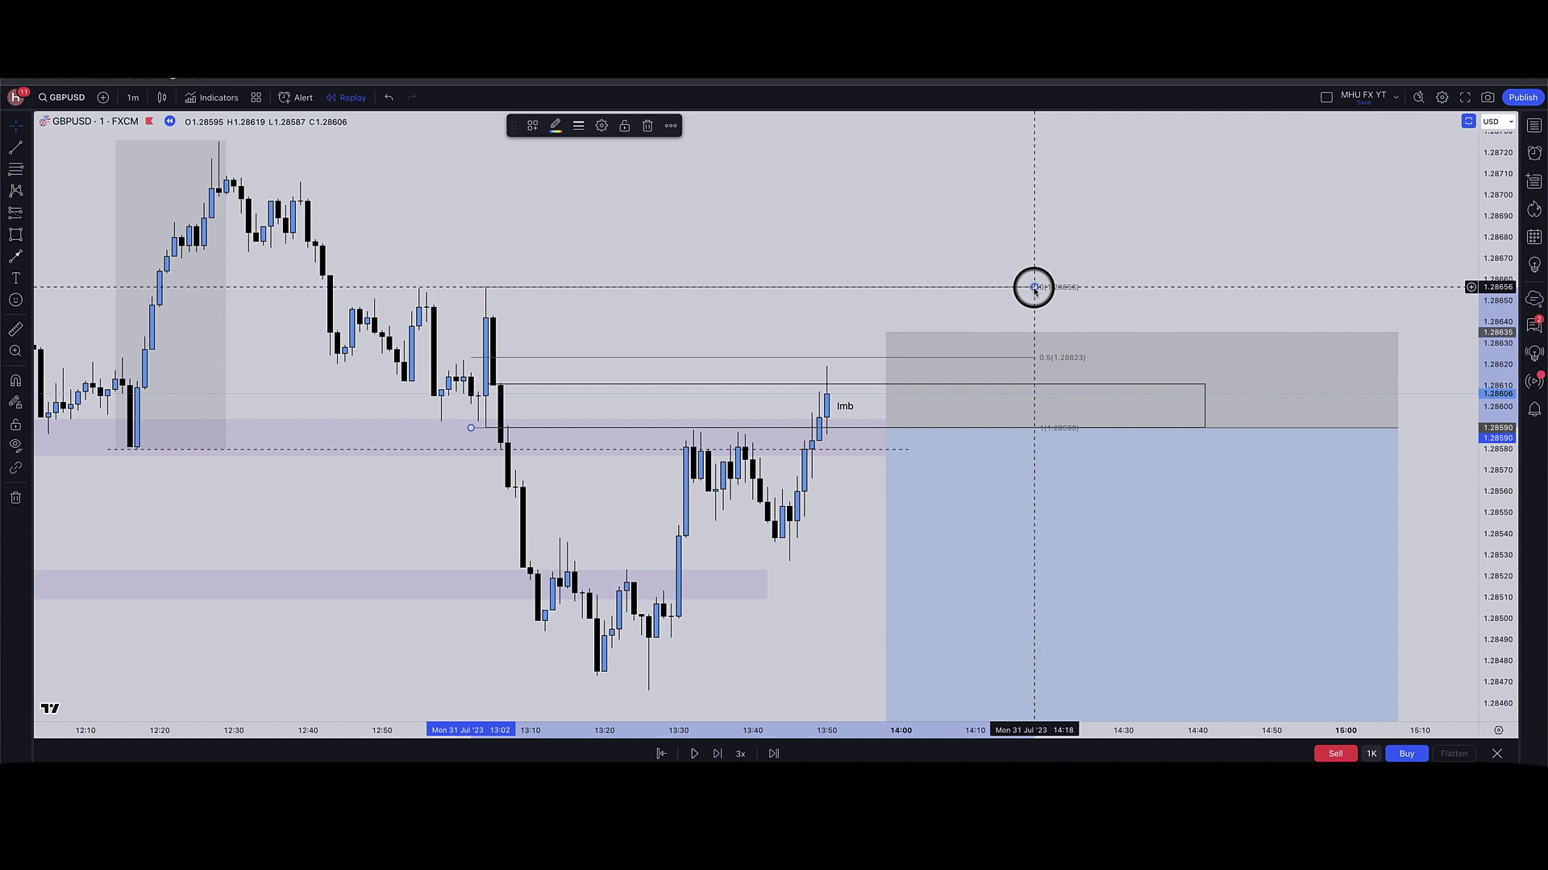
# - Delete the Fibonacci drawing and play the replay forward with the short position selected
pyautogui.press('Delete')
pyautogui.click(695, 754)
pyautogui.click(873, 515)
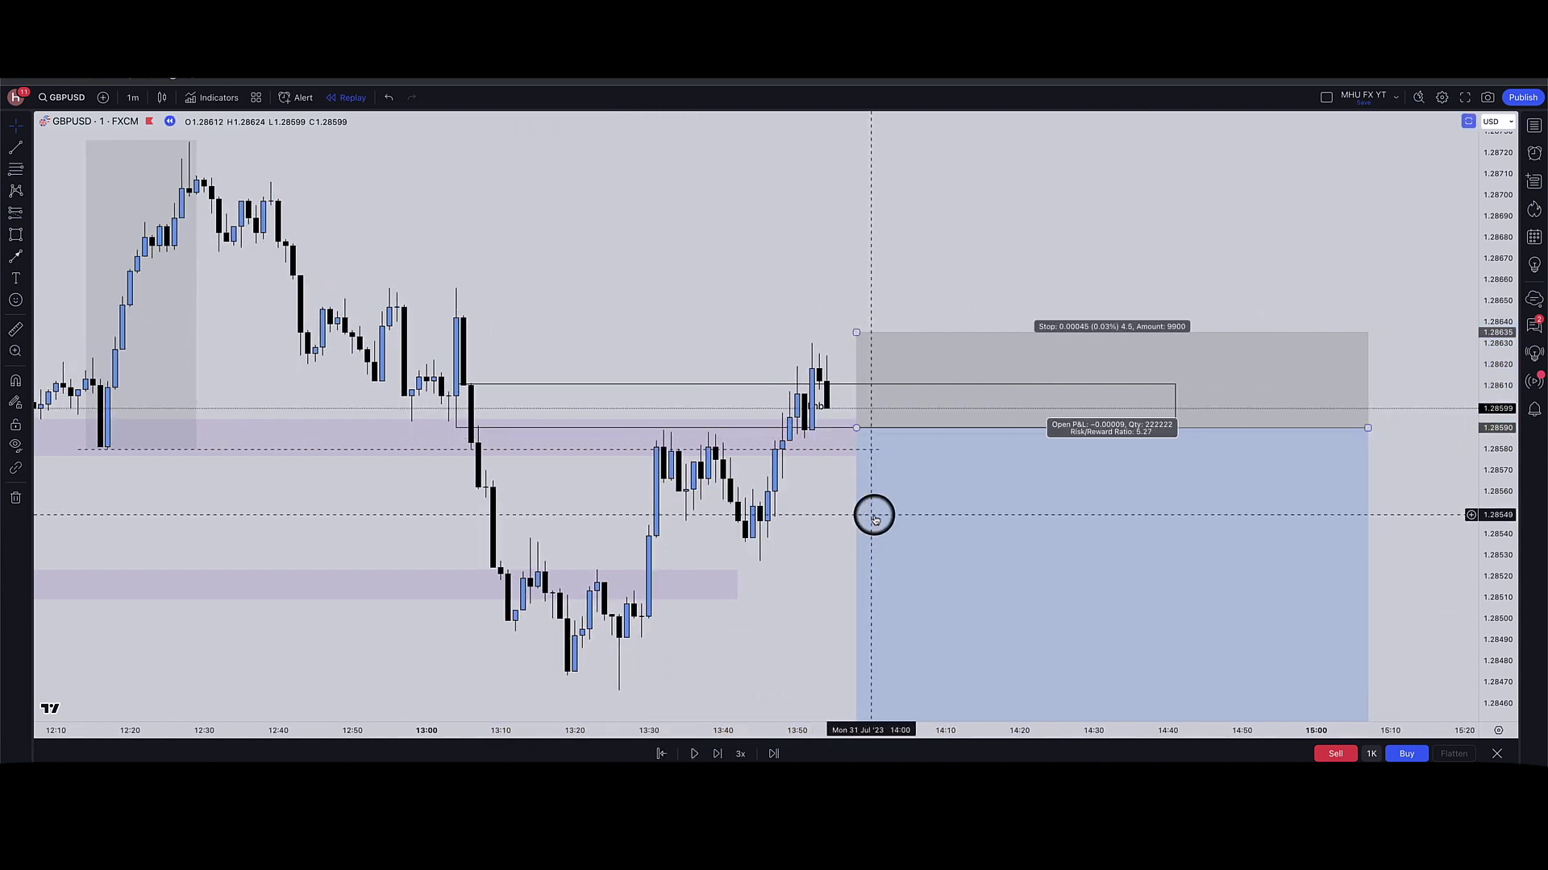
pyautogui.click(694, 753)
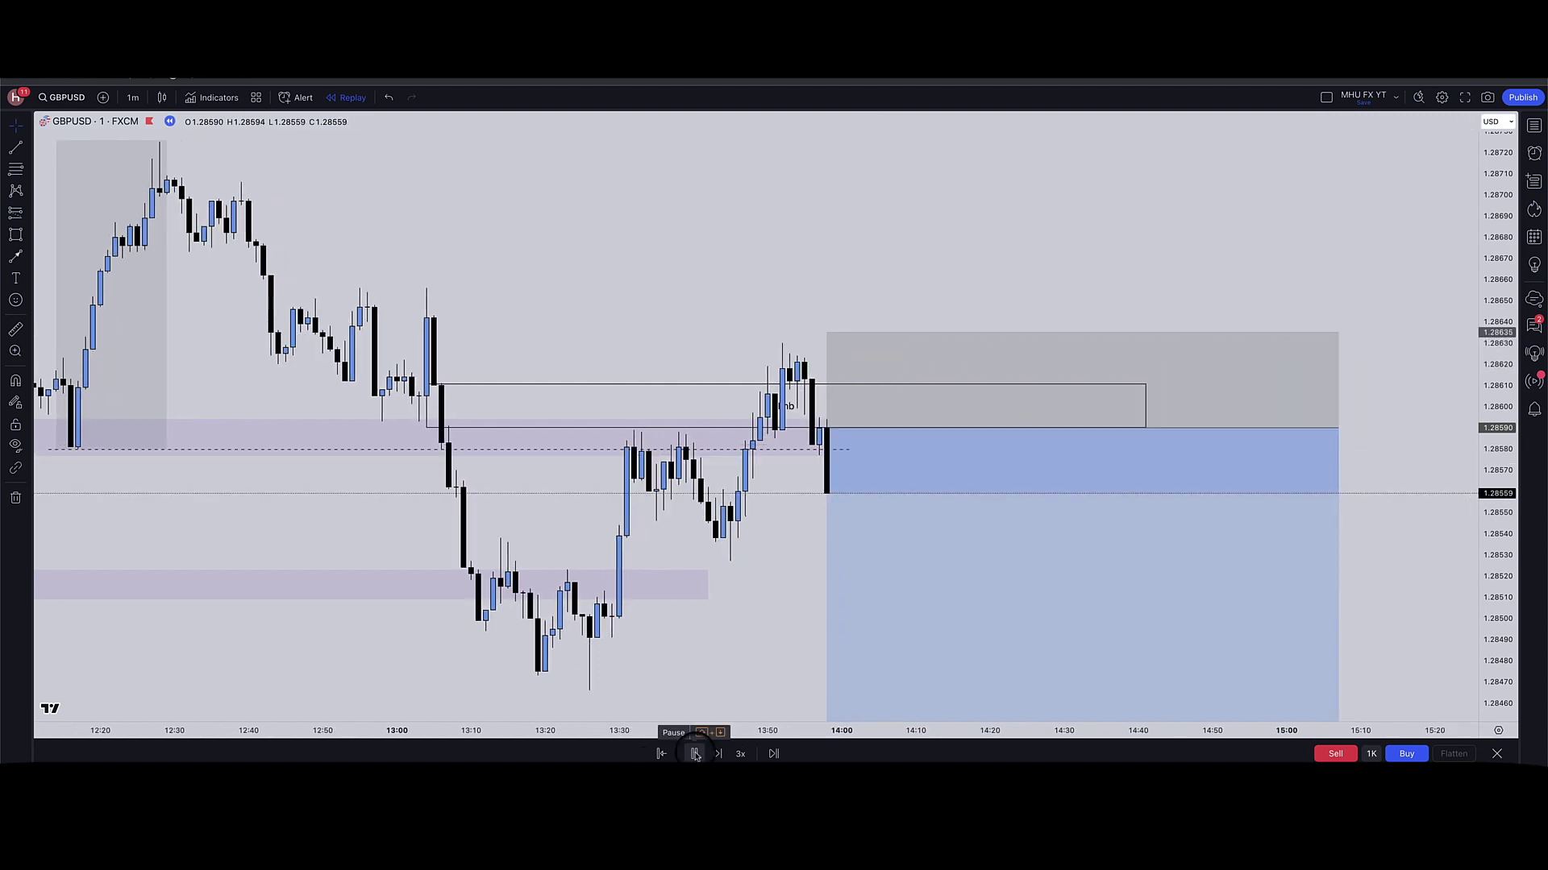
pyautogui.click(695, 753)
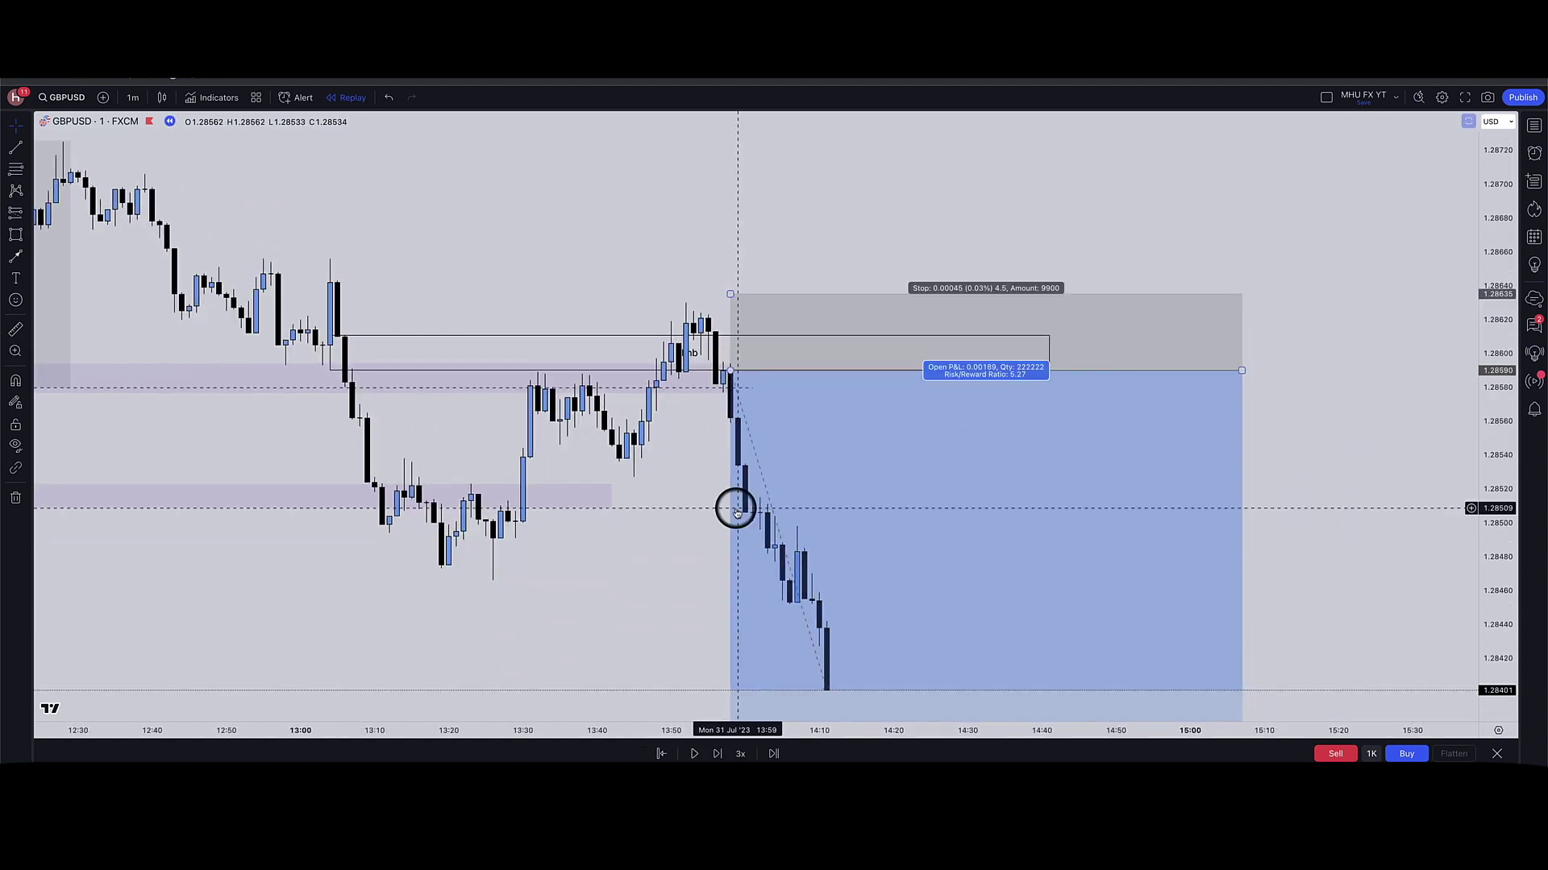
# - Replay until price hits the 1.28353 target, then check the short's closed P&L of 0.00237
pyautogui.scroll(-5, 735, 507)
pyautogui.scroll(2, 559, 588)
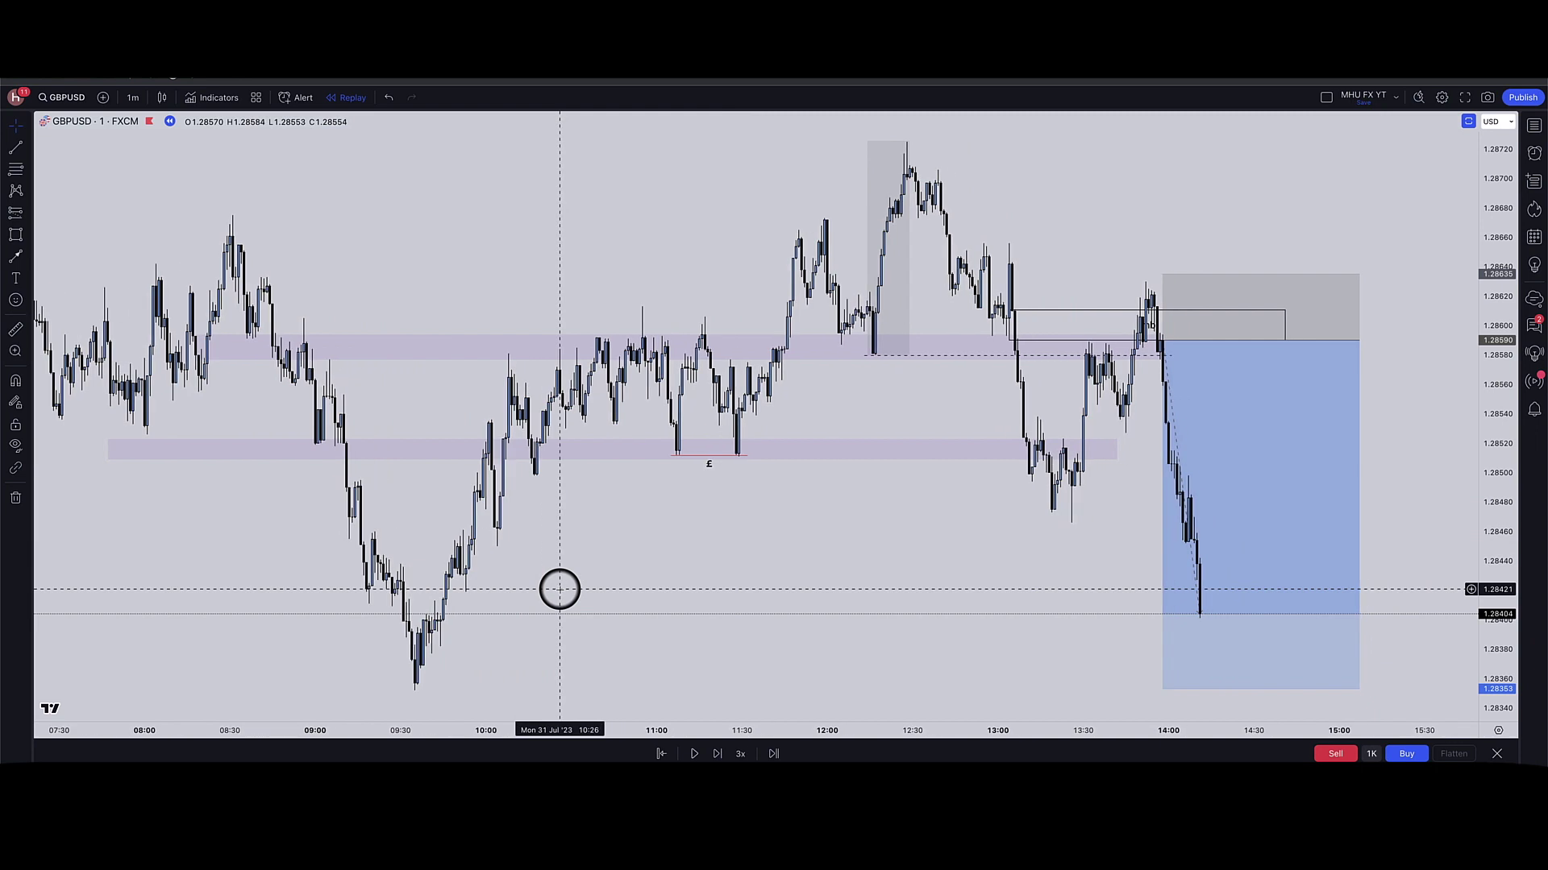
pyautogui.scroll(1, 1159, 447)
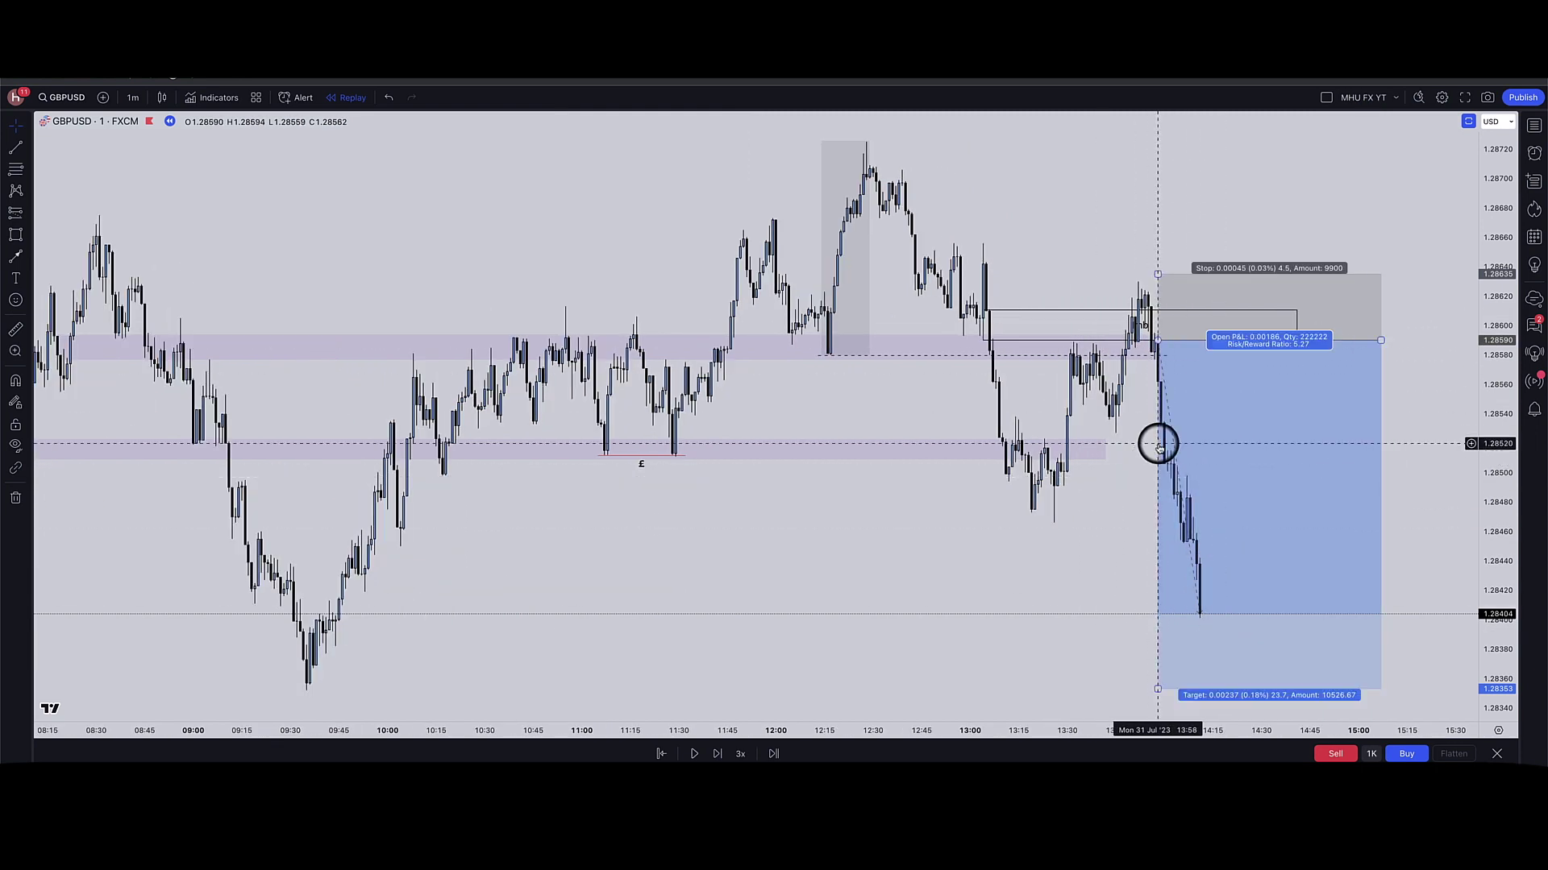
pyautogui.scroll(3, 1184, 479)
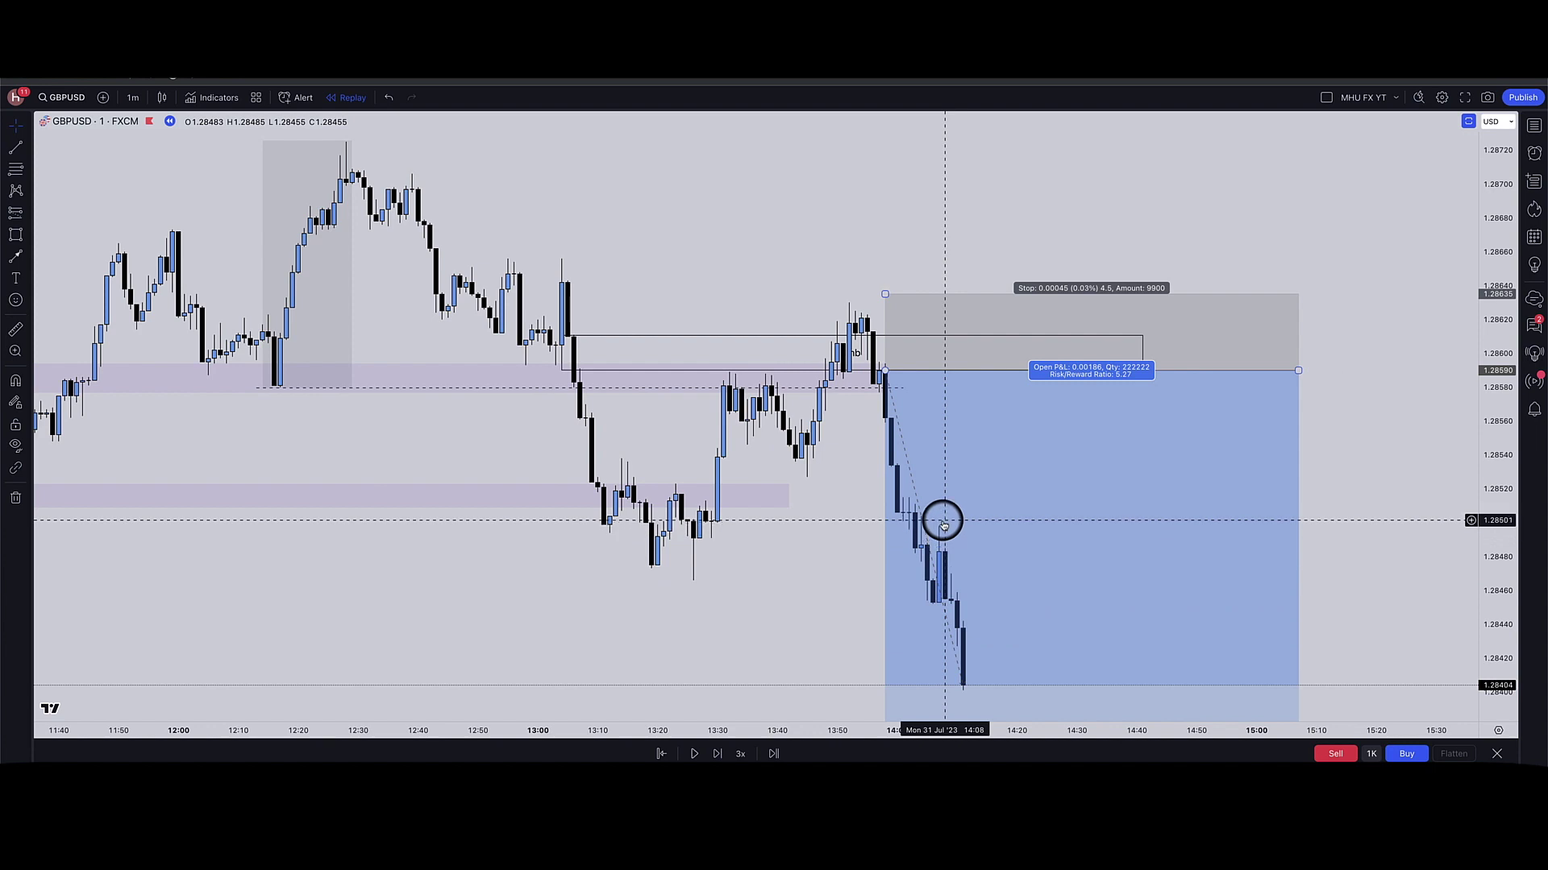
pyautogui.scroll(-1, 992, 613)
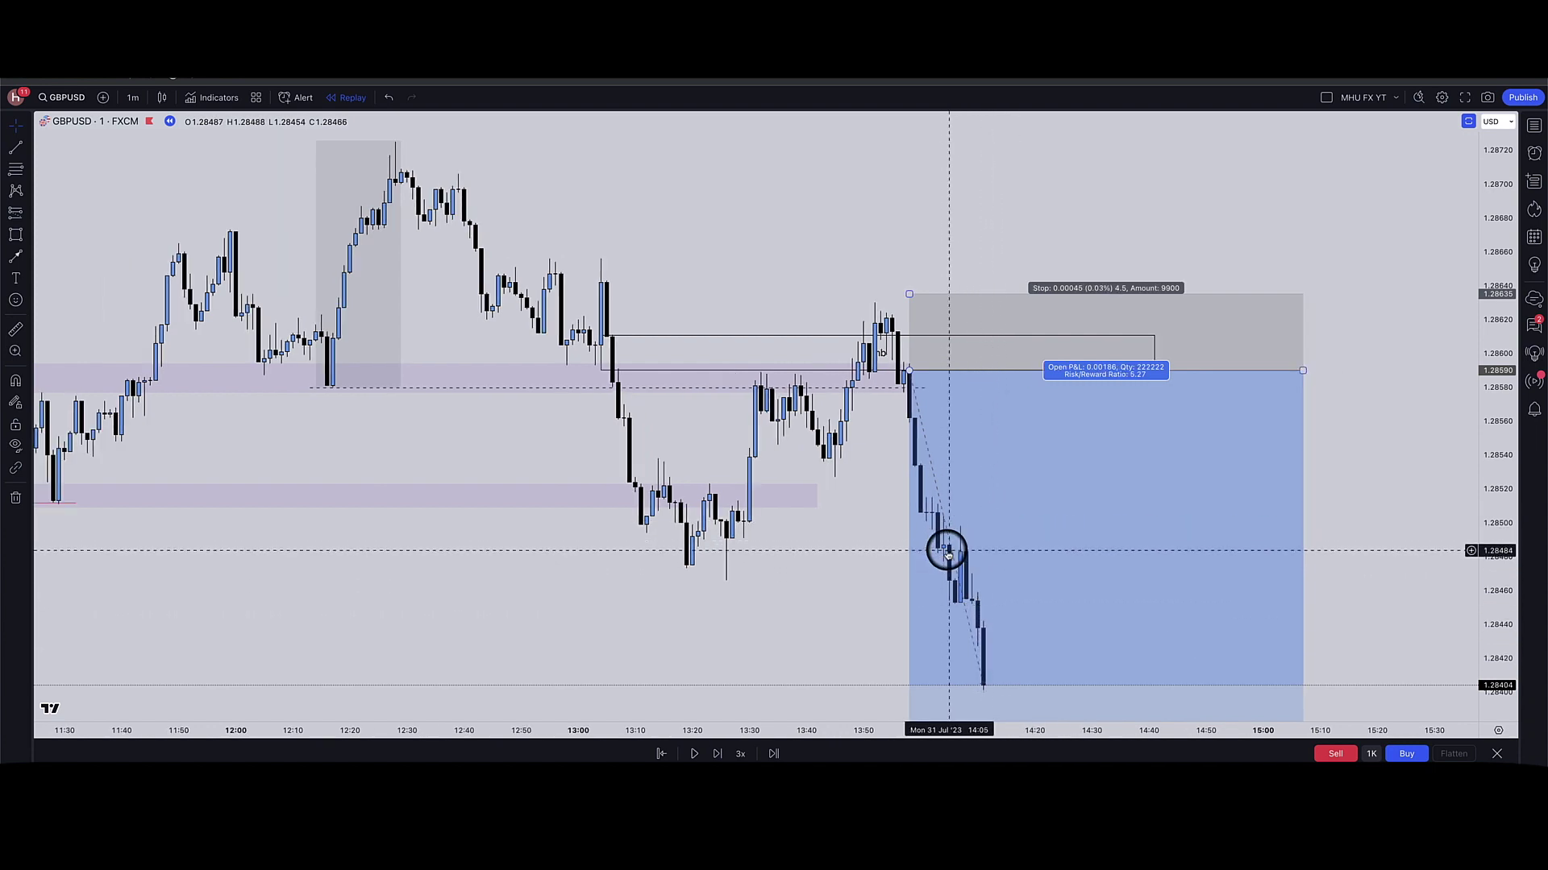
pyautogui.click(693, 754)
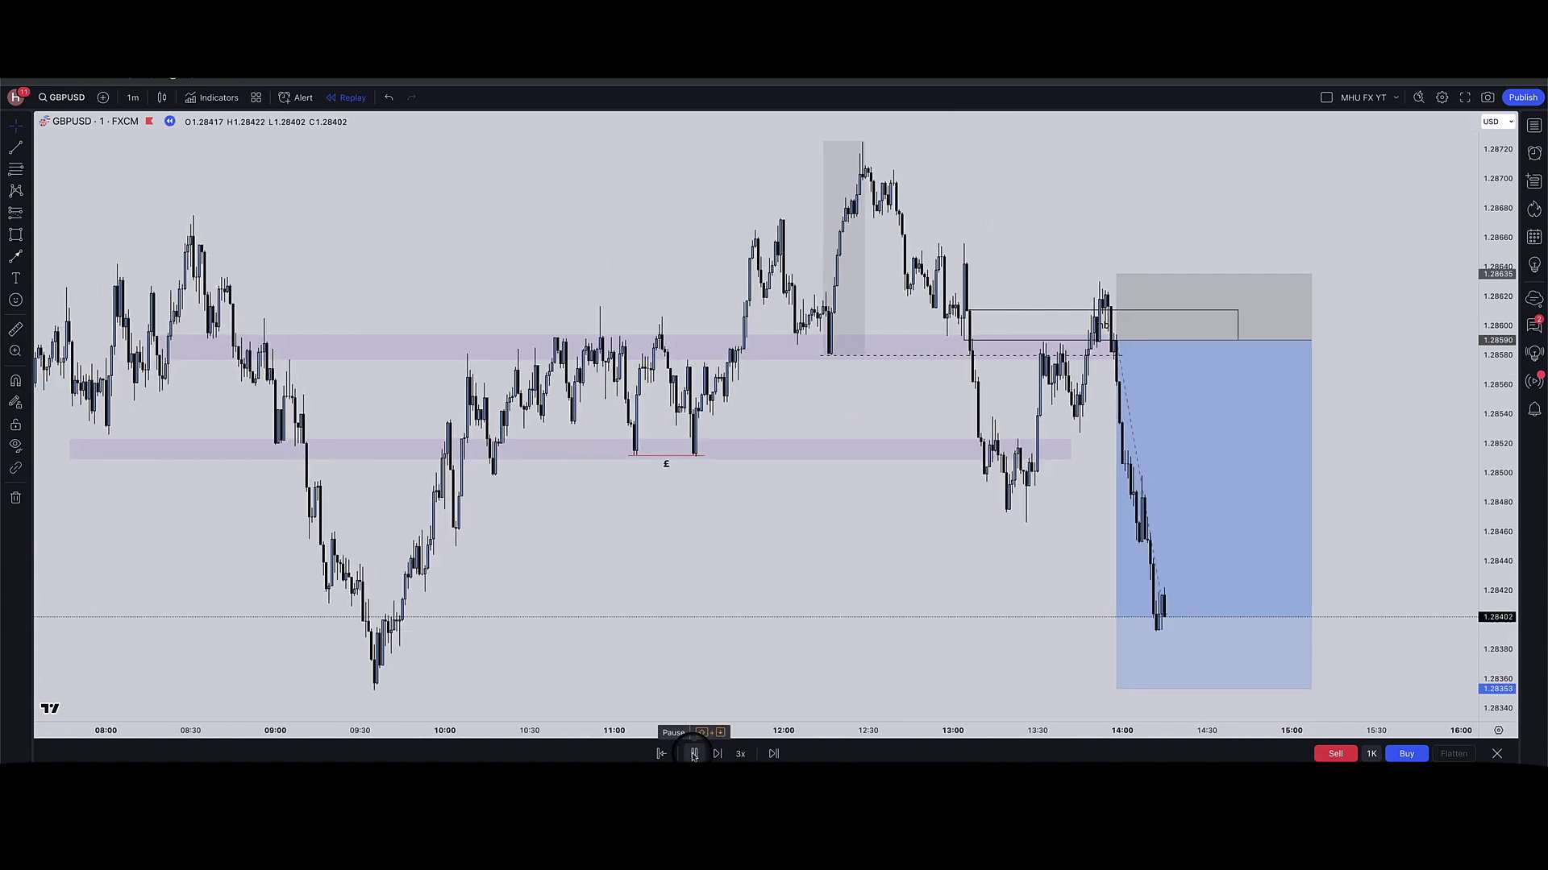
pyautogui.click(693, 753)
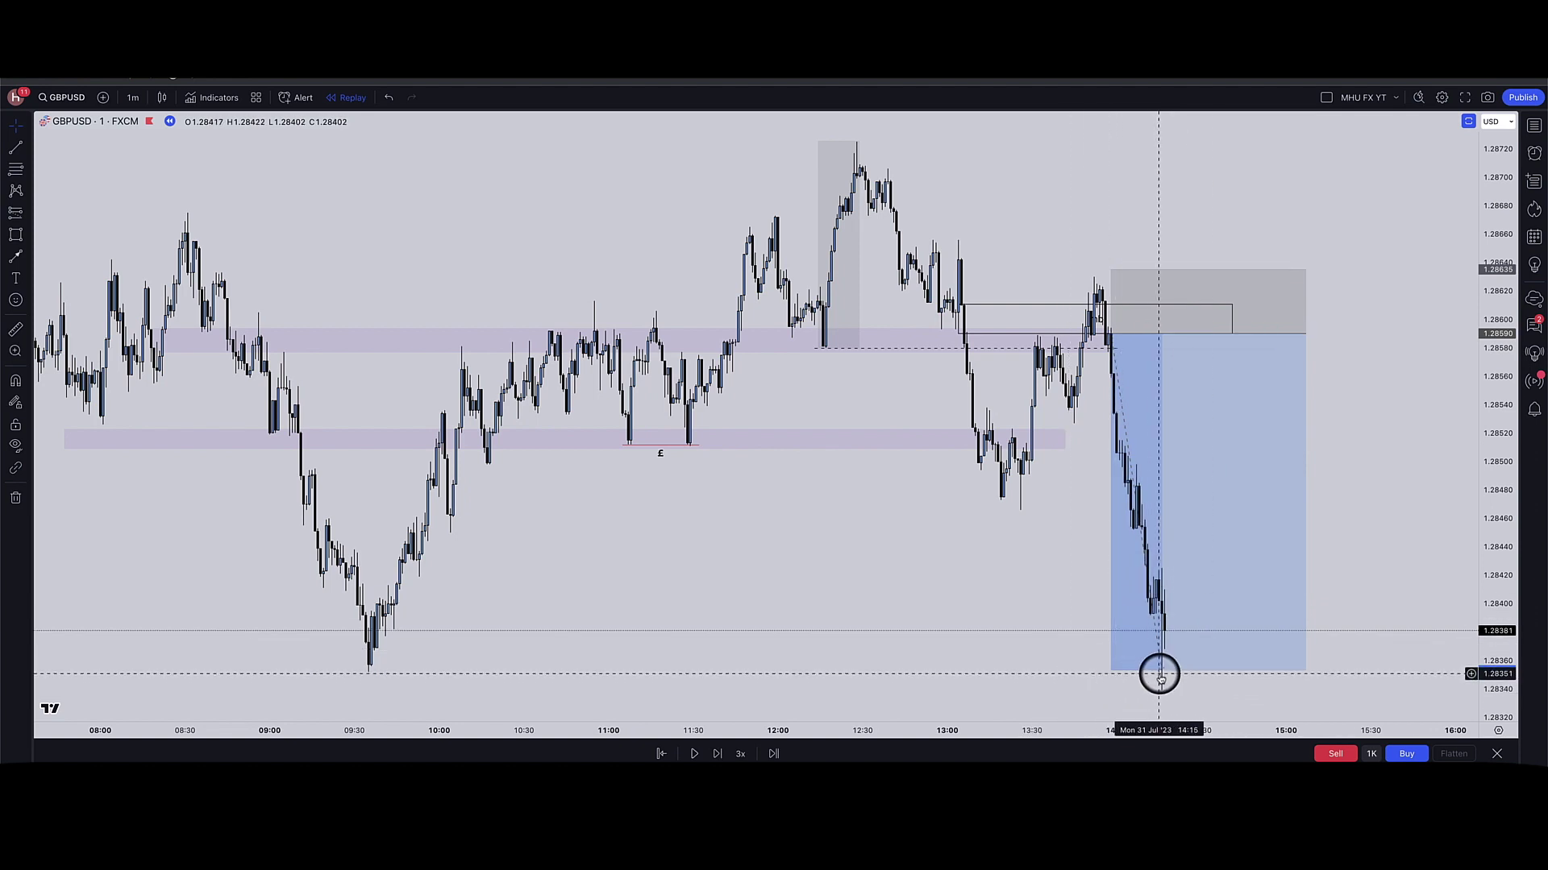
pyautogui.moveTo(1163, 677); pyautogui.dragTo(1176, 673)
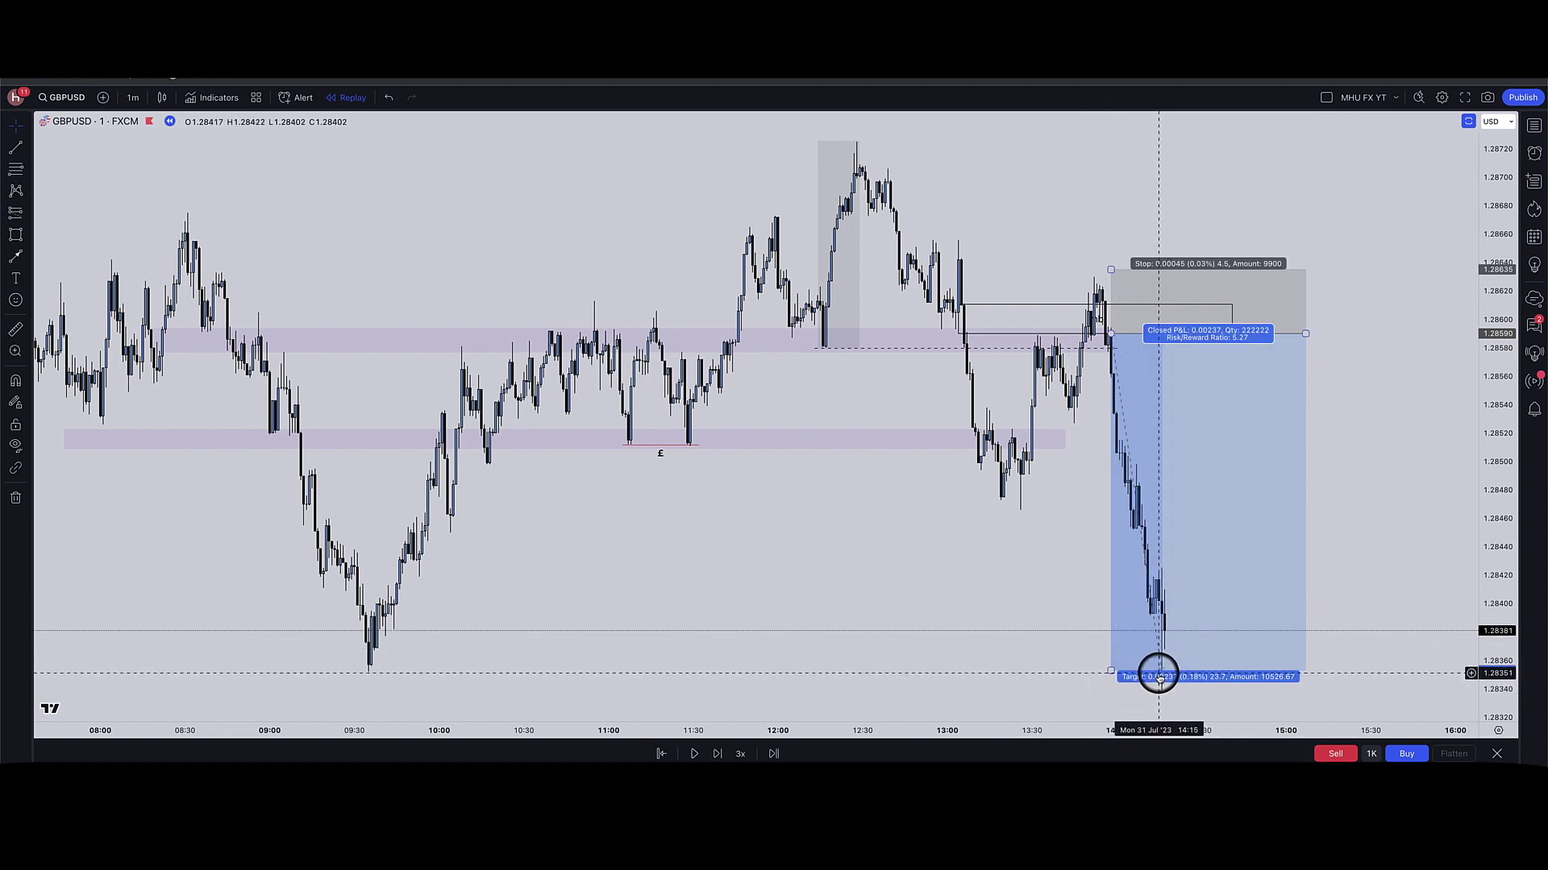
pyautogui.scroll(5, 1158, 677)
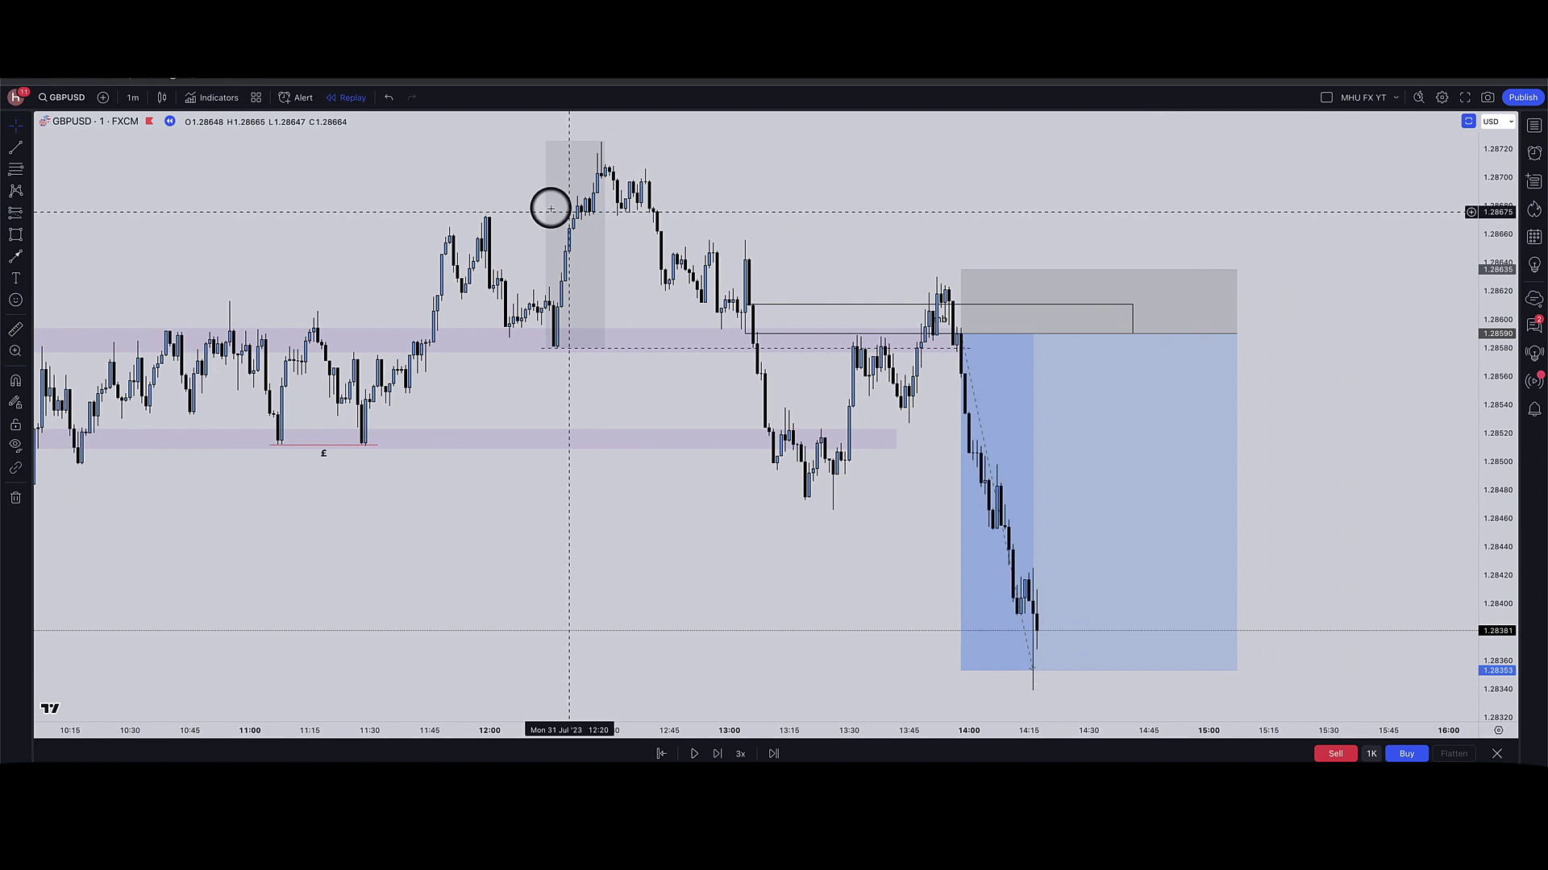
# - Show the closed short's P&L and target labels
pyautogui.scroll(-5, 499, 150)
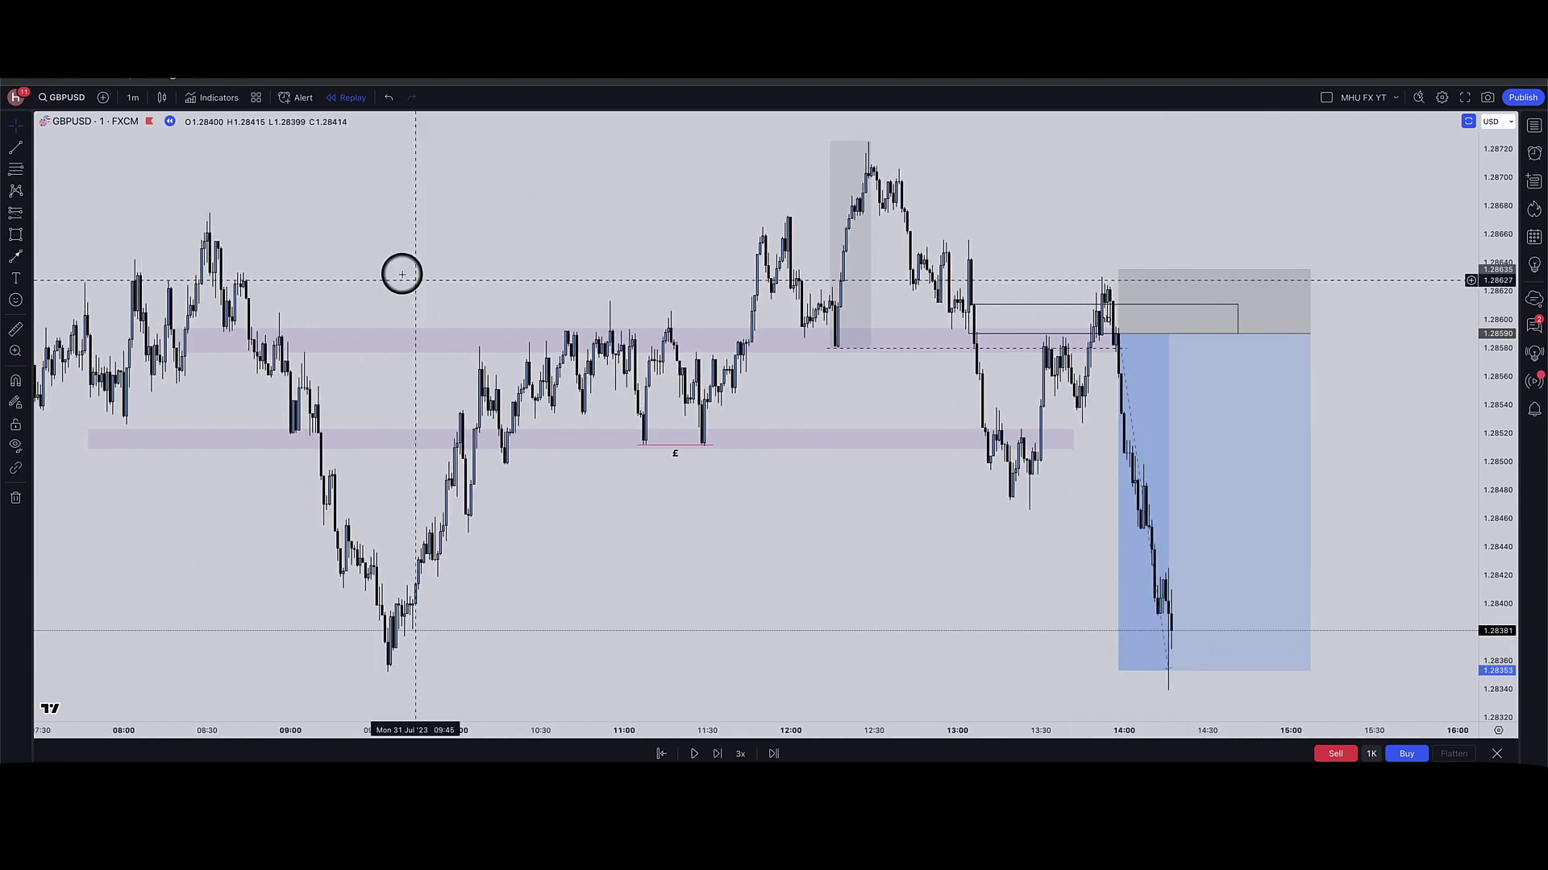
pyautogui.click(1175, 598)
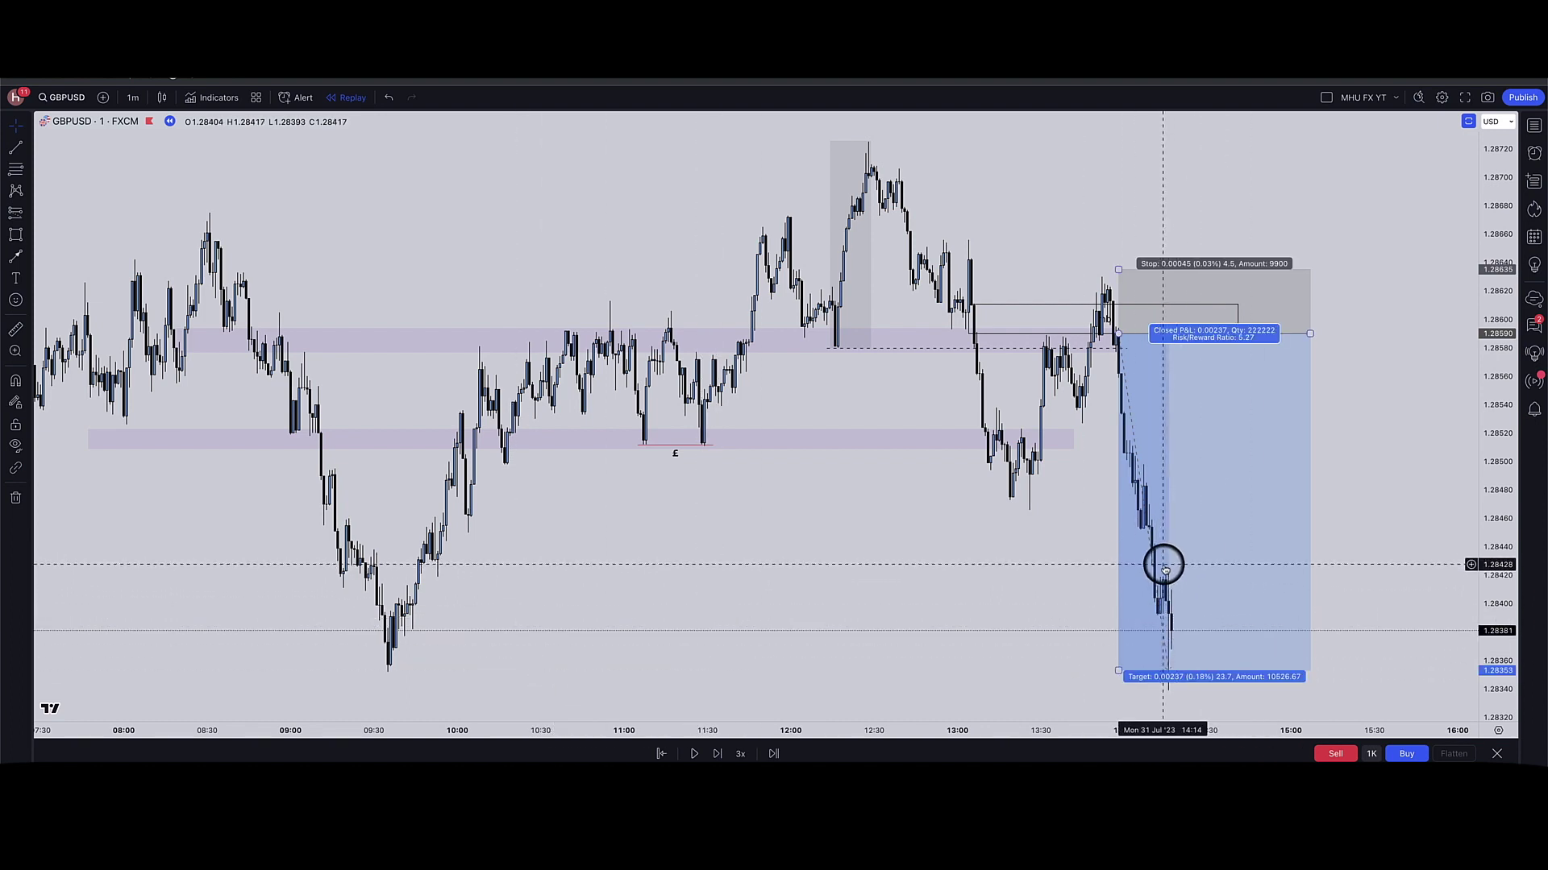
pyautogui.scroll(5, 1164, 568)
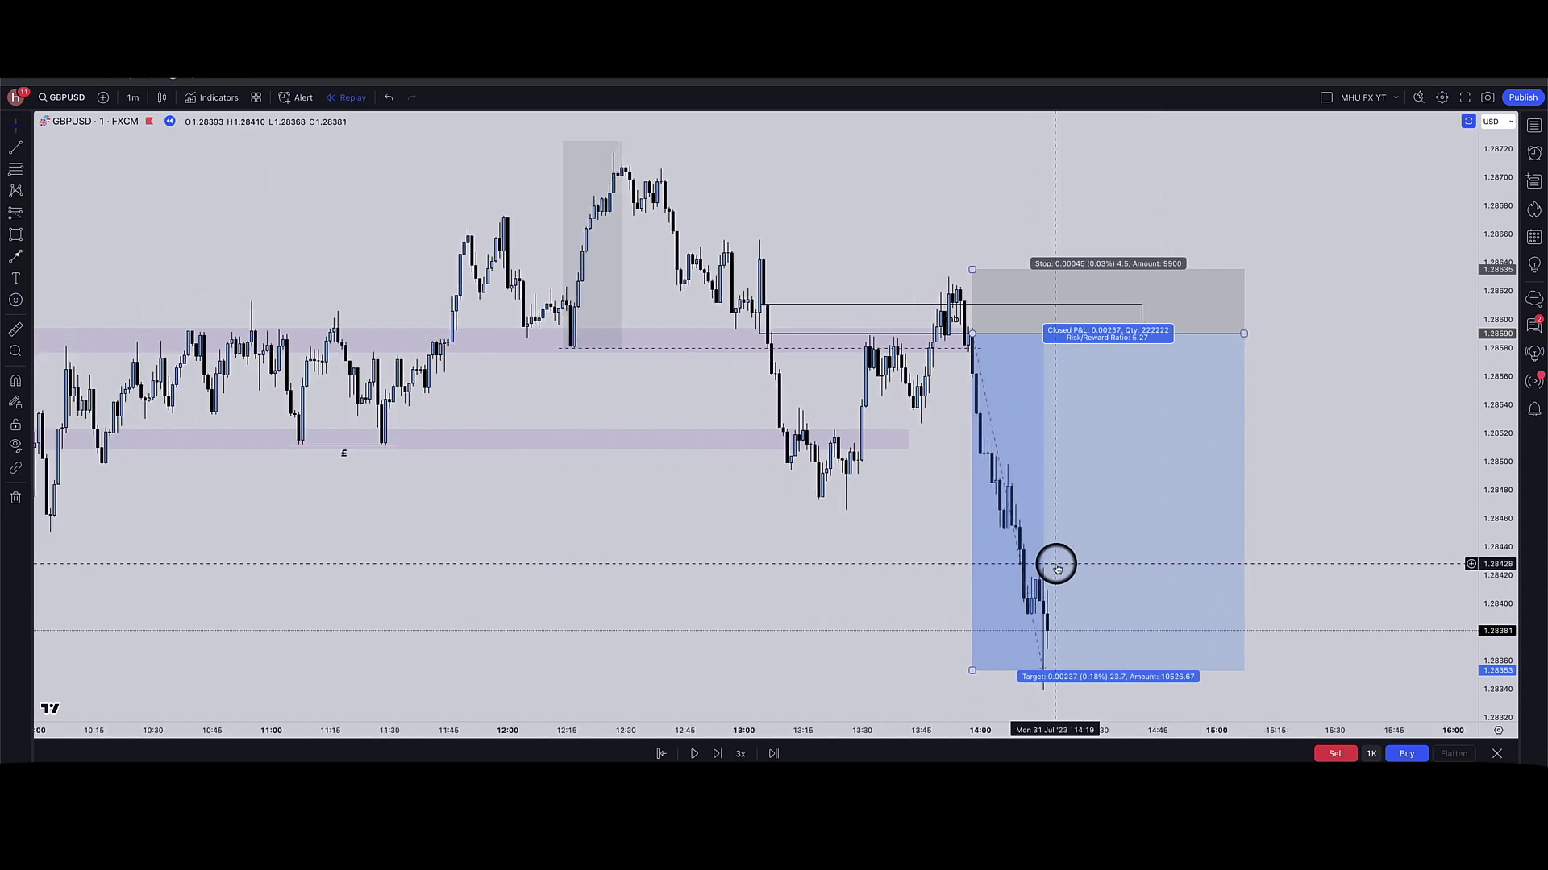
pyautogui.scroll(-2, 1056, 571)
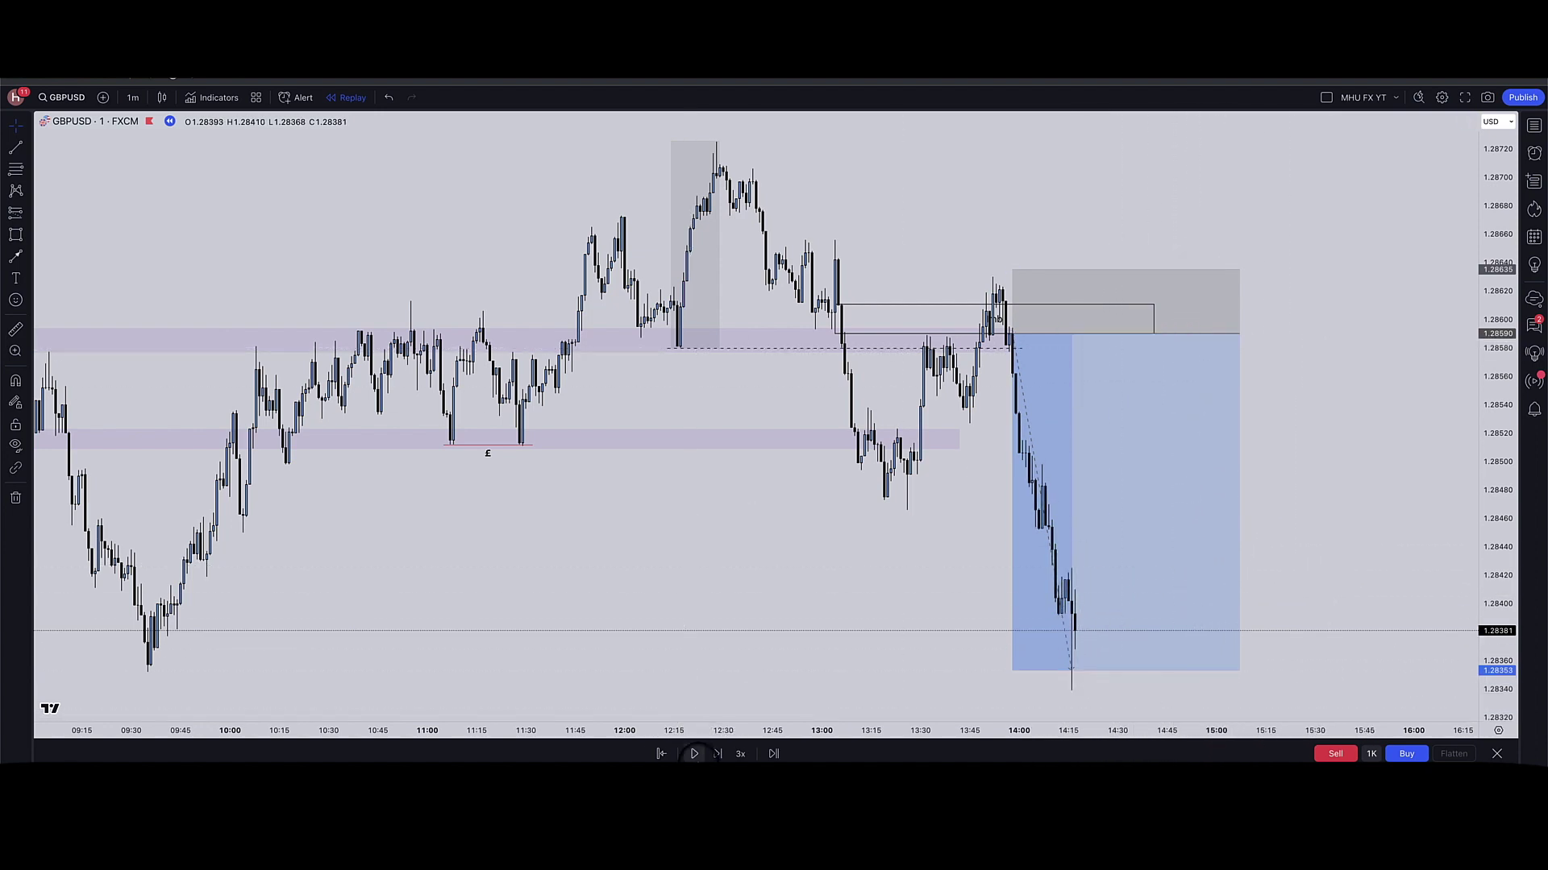
# - Replay on as price dips near 1.2828 and rebounds to about 1.28449, then reselect the short
pyautogui.click(695, 753)
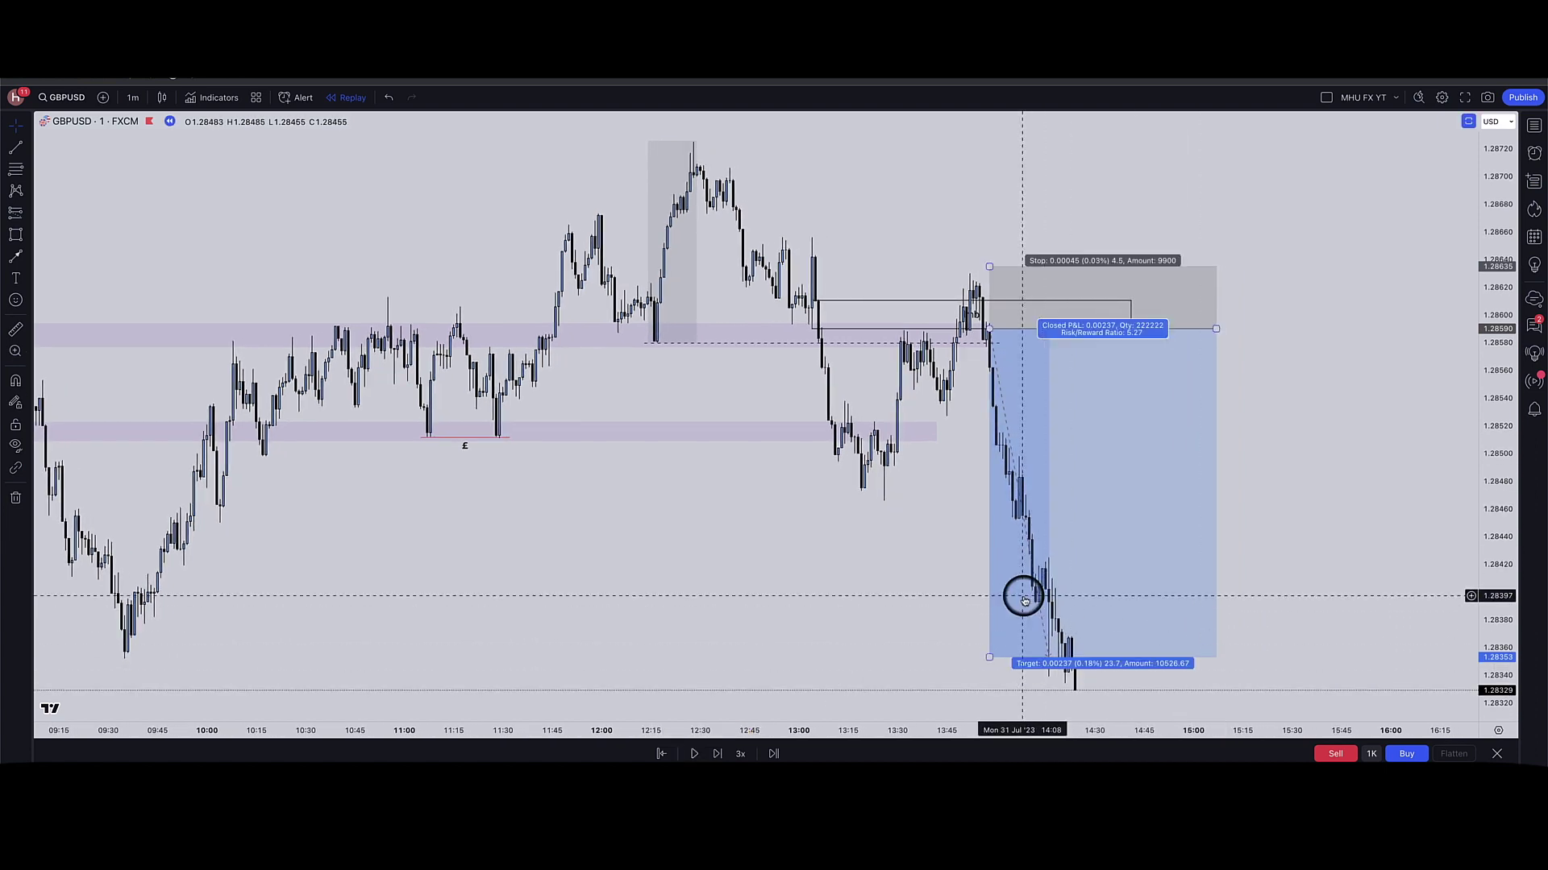
pyautogui.click(696, 754)
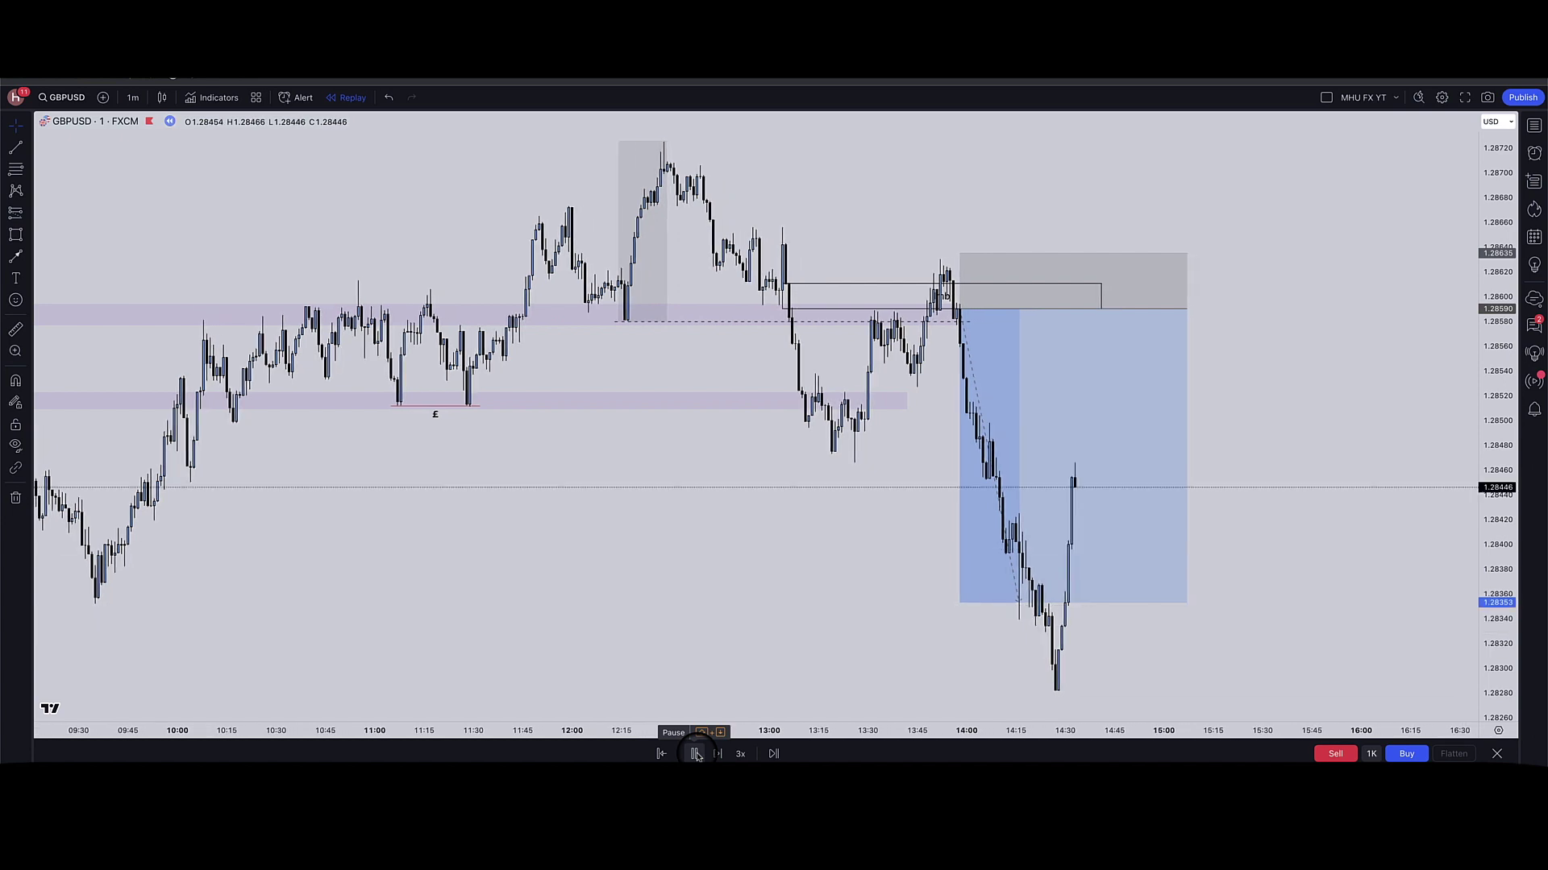
pyautogui.click(696, 754)
pyautogui.click(1010, 516)
pyautogui.scroll(-3, 960, 562)
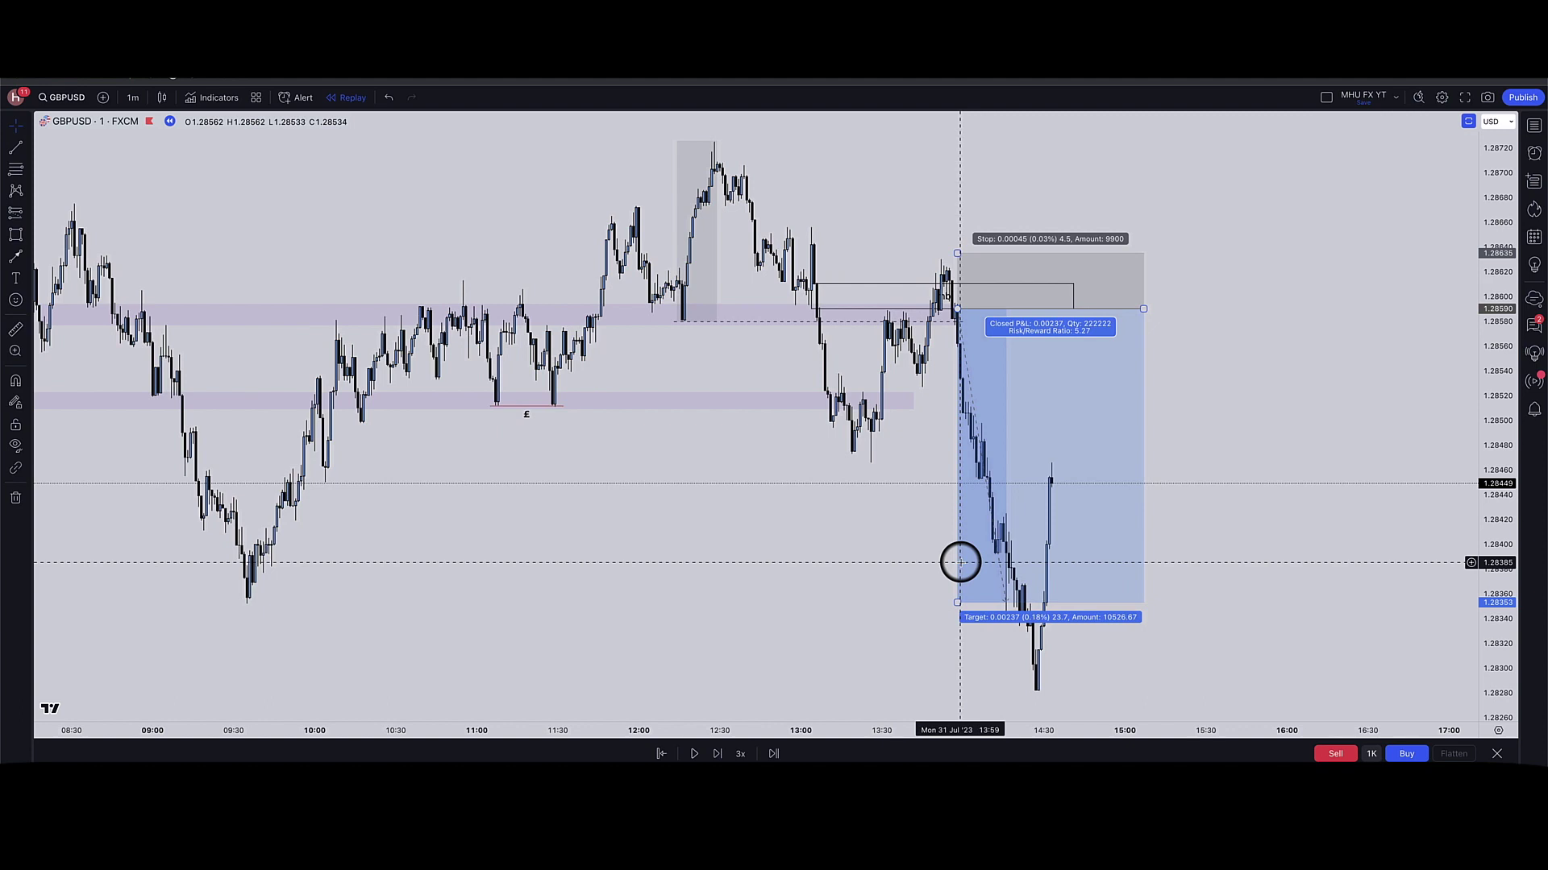
# - Switch to the 1D daily chart and inspect where the closed short trade sits
pyautogui.scroll(-2, 960, 562)
pyautogui.write('1')
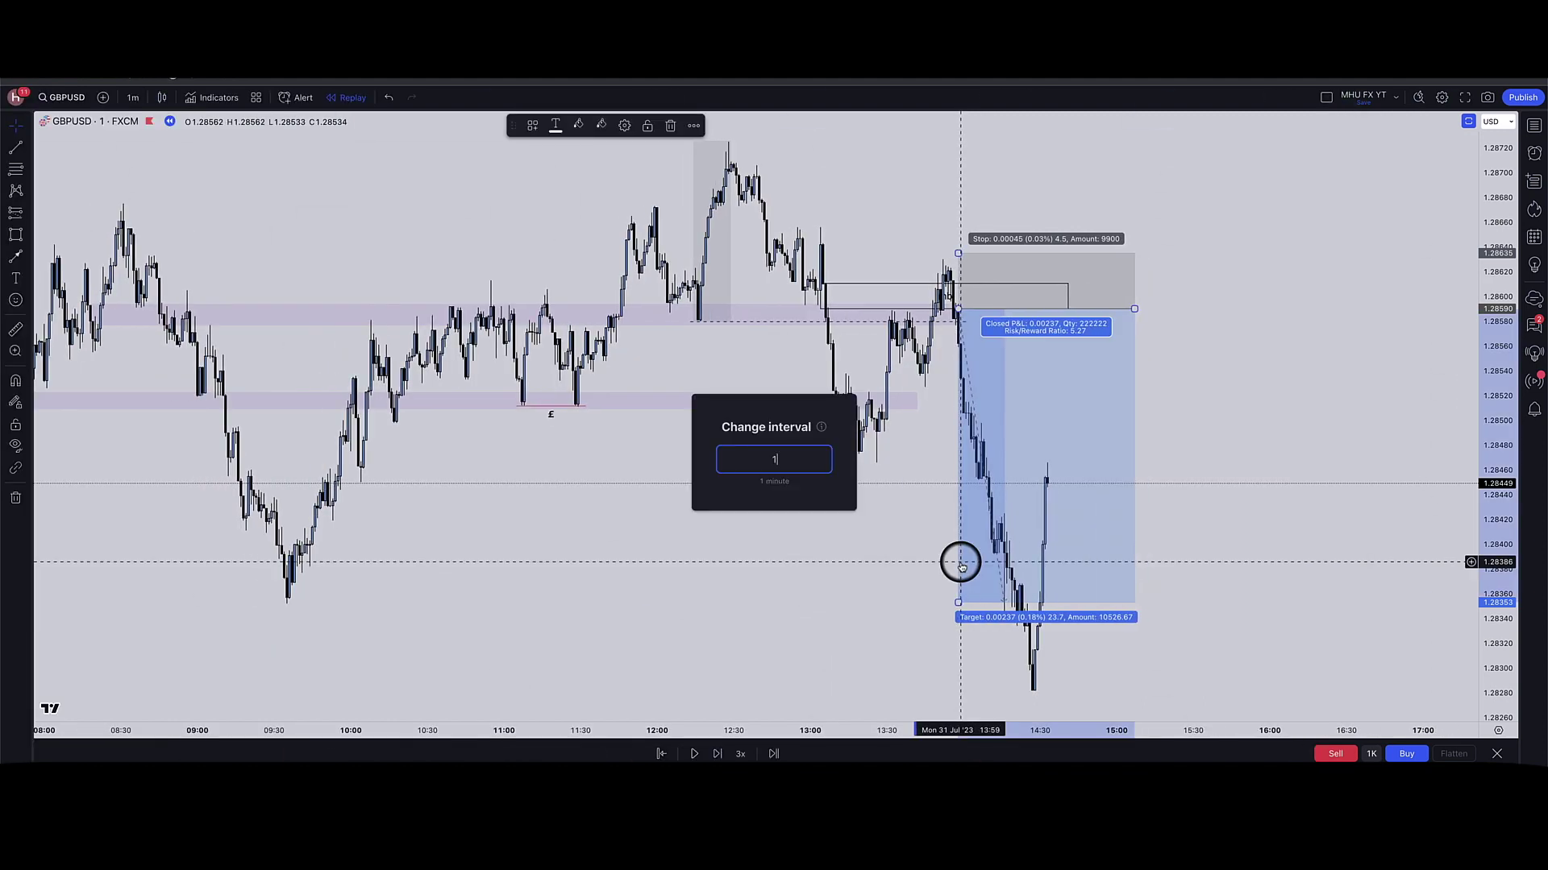
pyautogui.write('D')
pyautogui.press('Return')
pyautogui.scroll(5, 1070, 554)
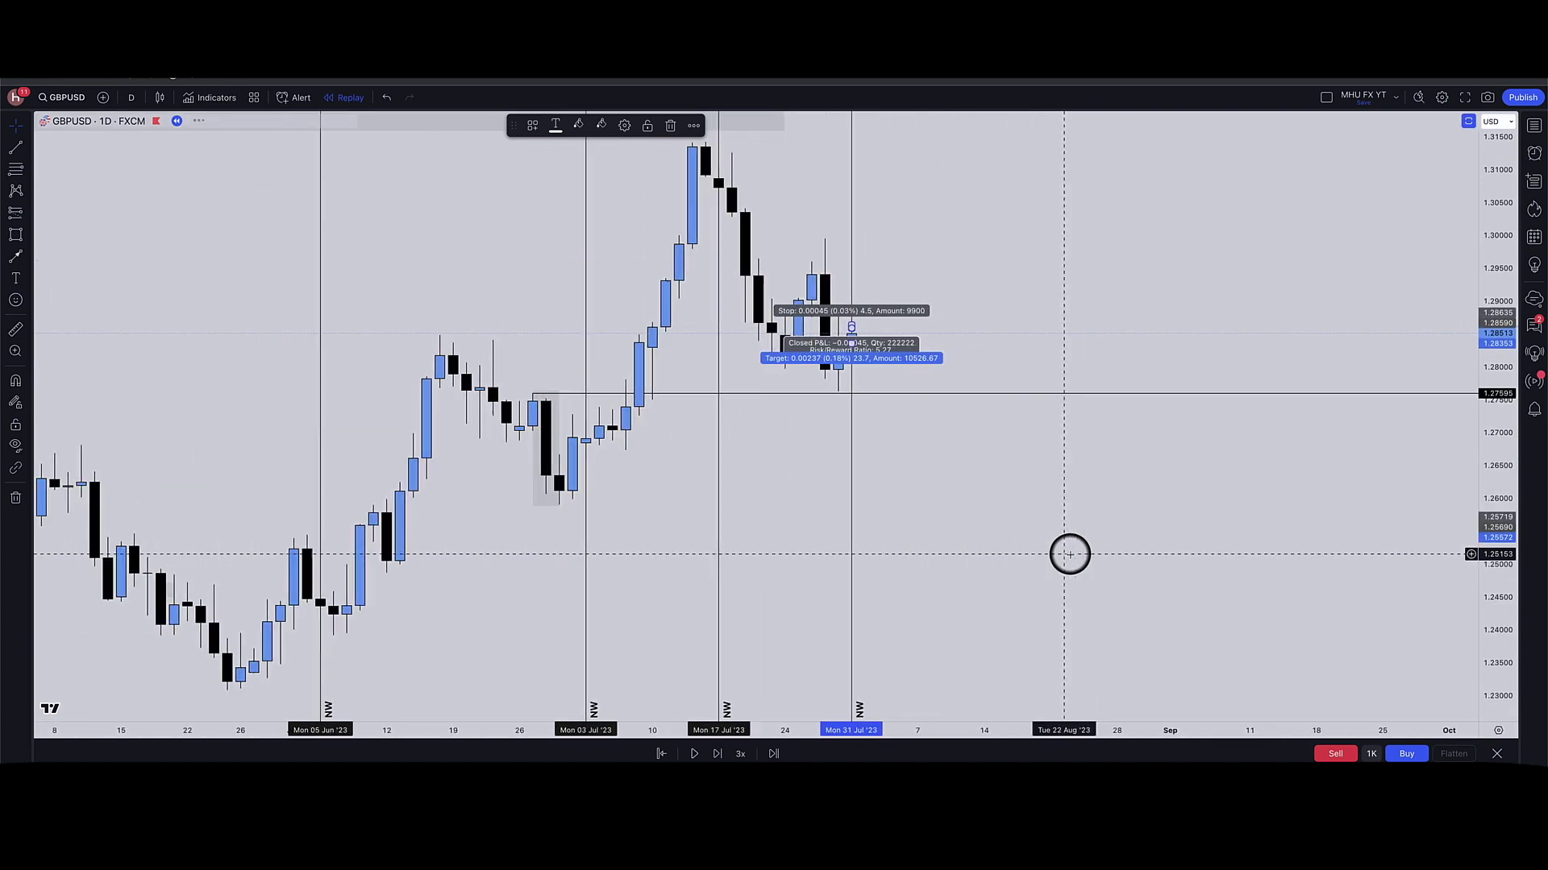
pyautogui.hscroll(-2, 1070, 555)
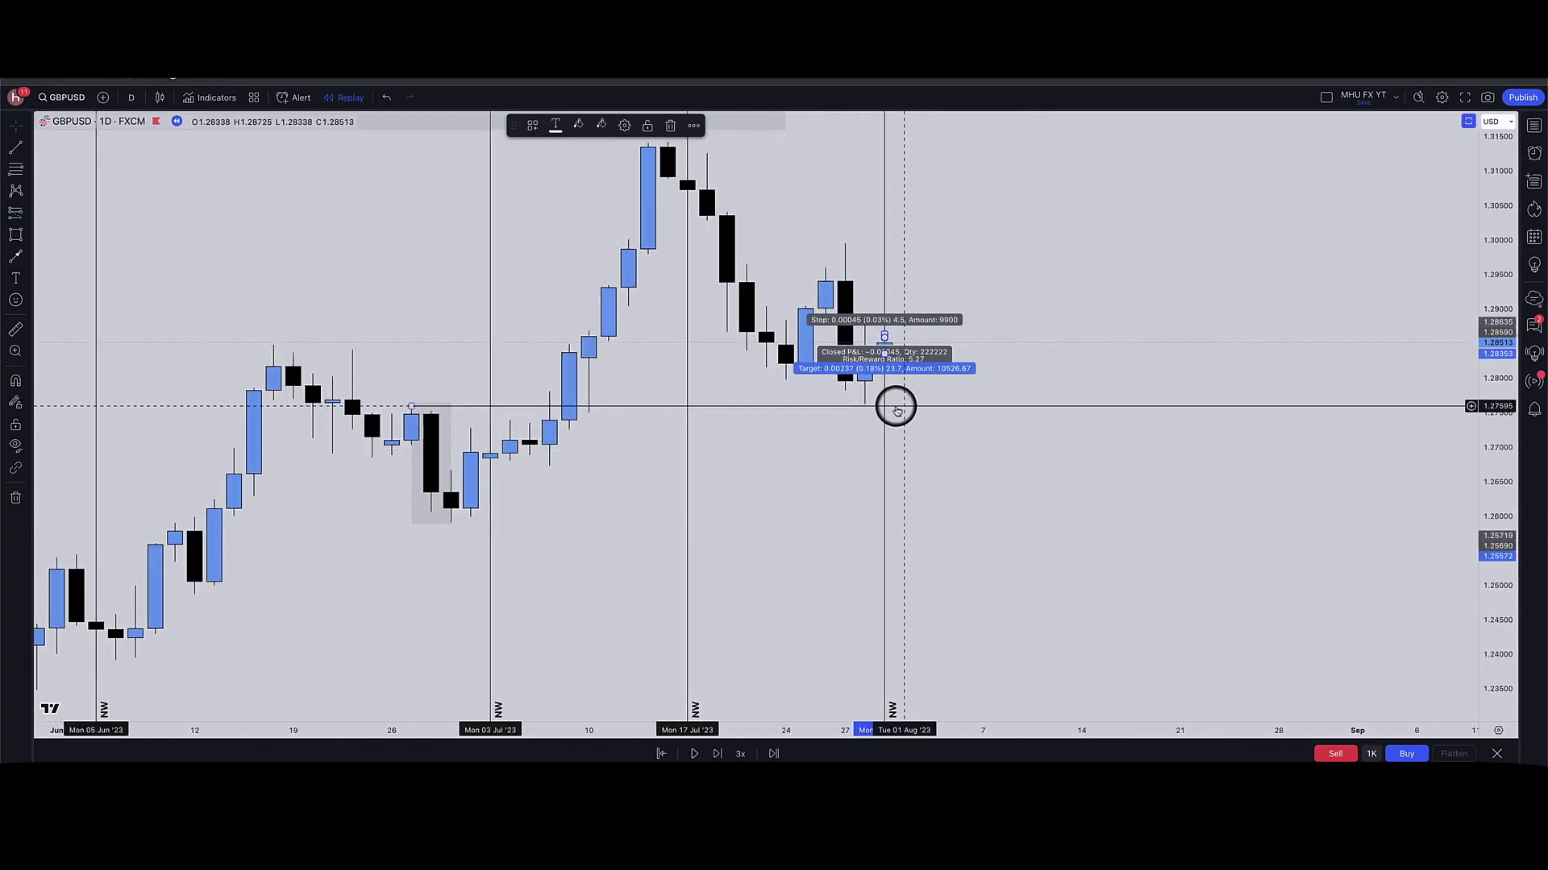
pyautogui.click(926, 328)
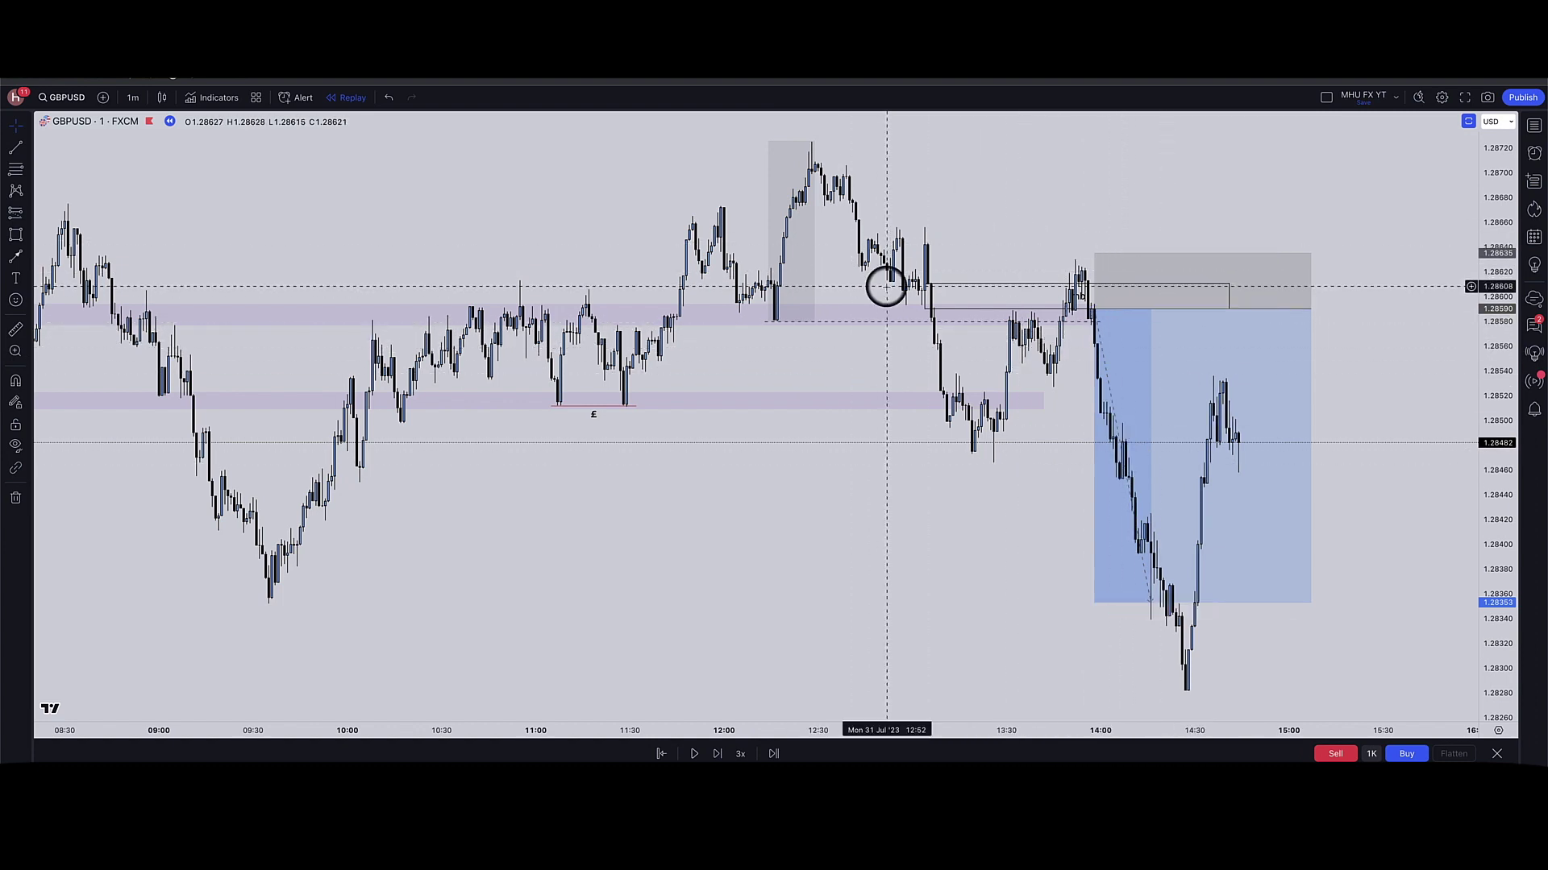
# - Select the purple zone drawing for removal
pyautogui.click(1088, 323)
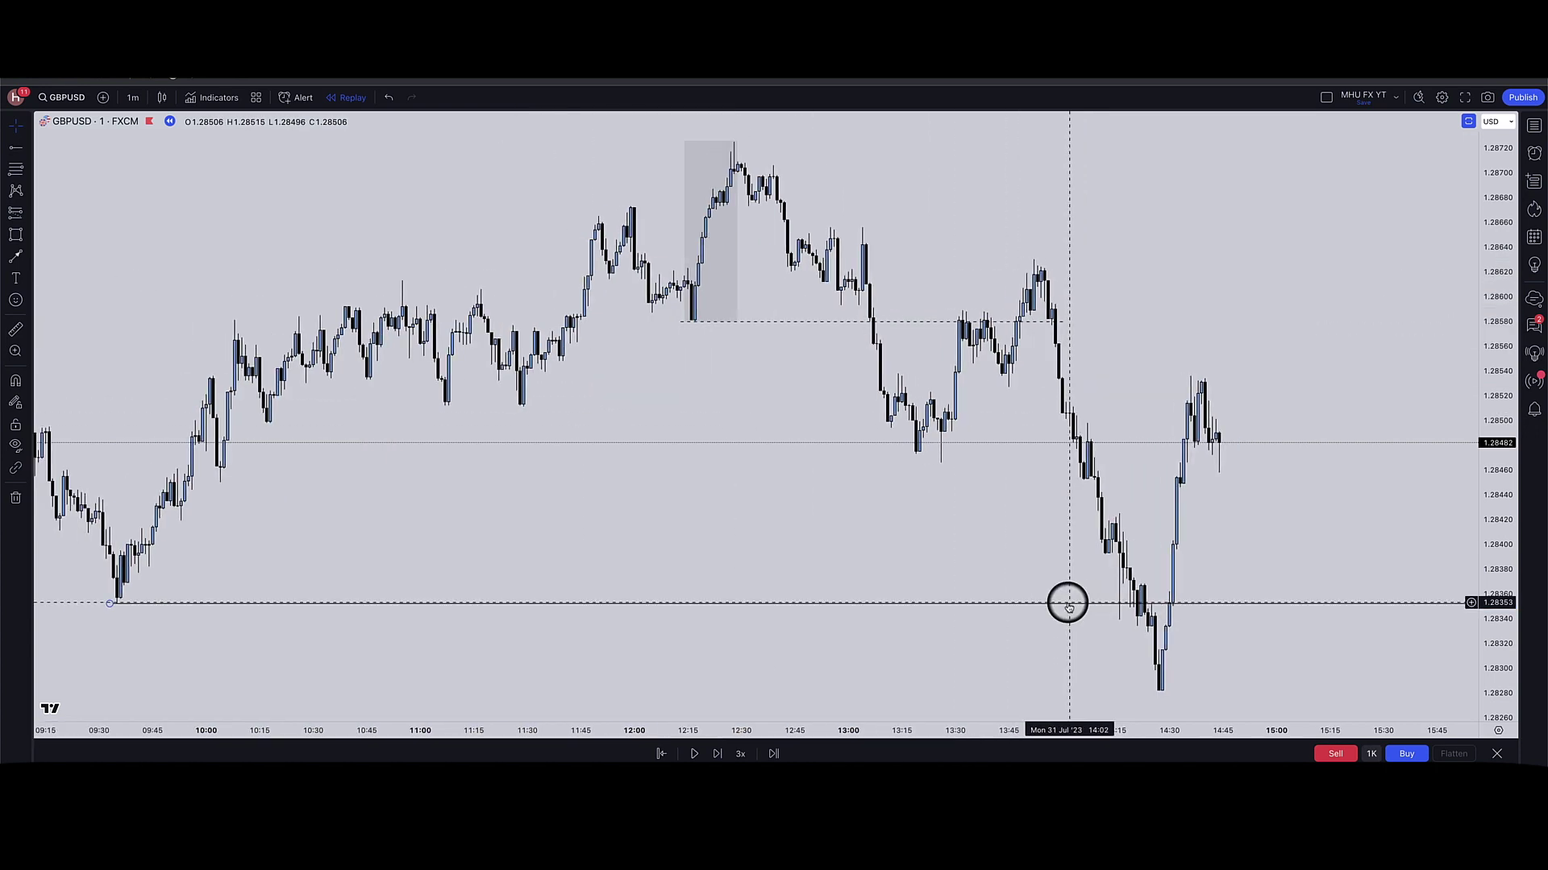
pyautogui.hscroll(-5, 1068, 603)
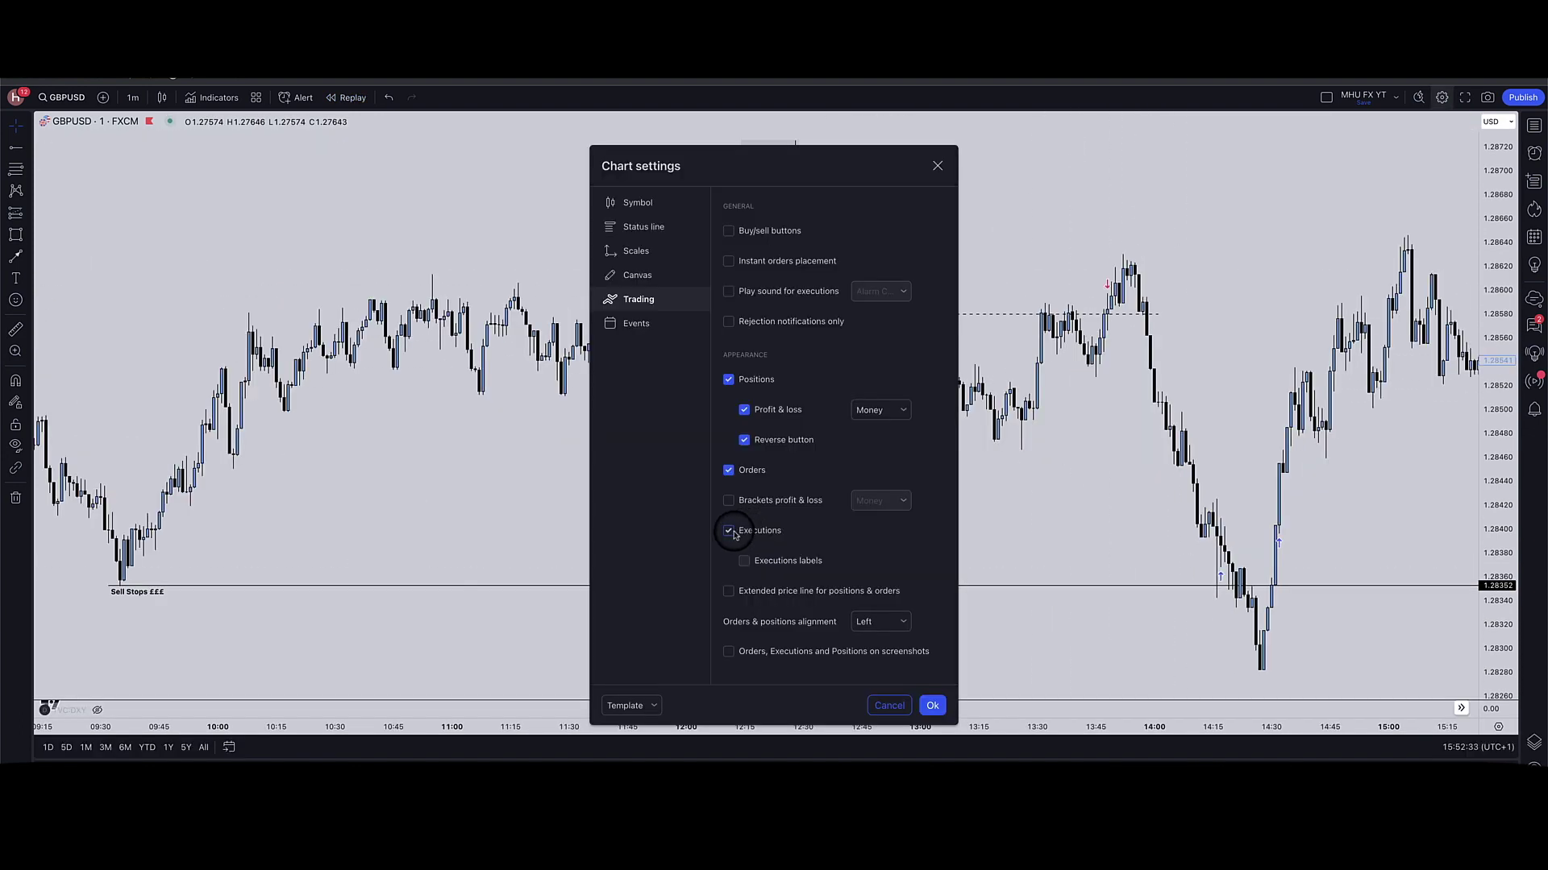
# - Cancel the Chart settings dialog without applying changes
pyautogui.click(895, 699)
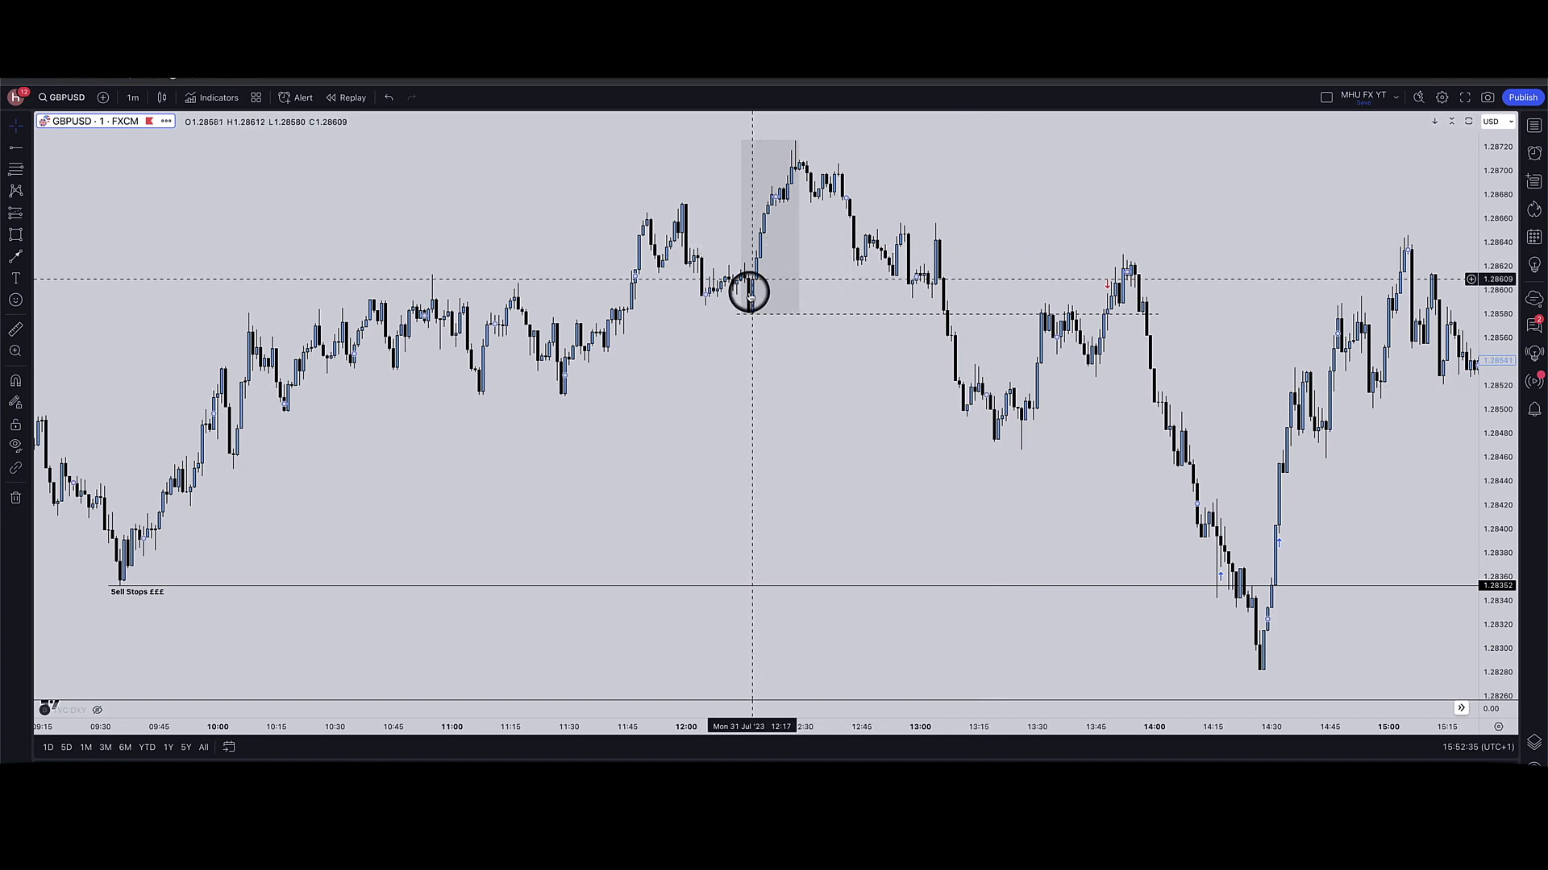